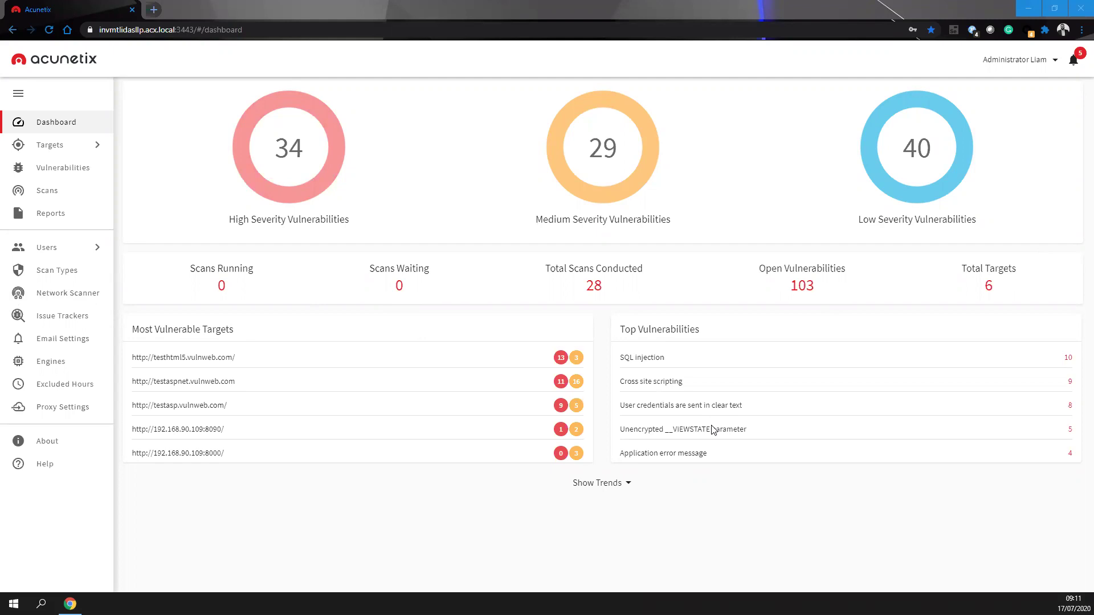
- Show the vulnerability trend charts, scroll through them, then go to the Targets page
left_click(599, 483)
scroll(630, 419, "down", 6)
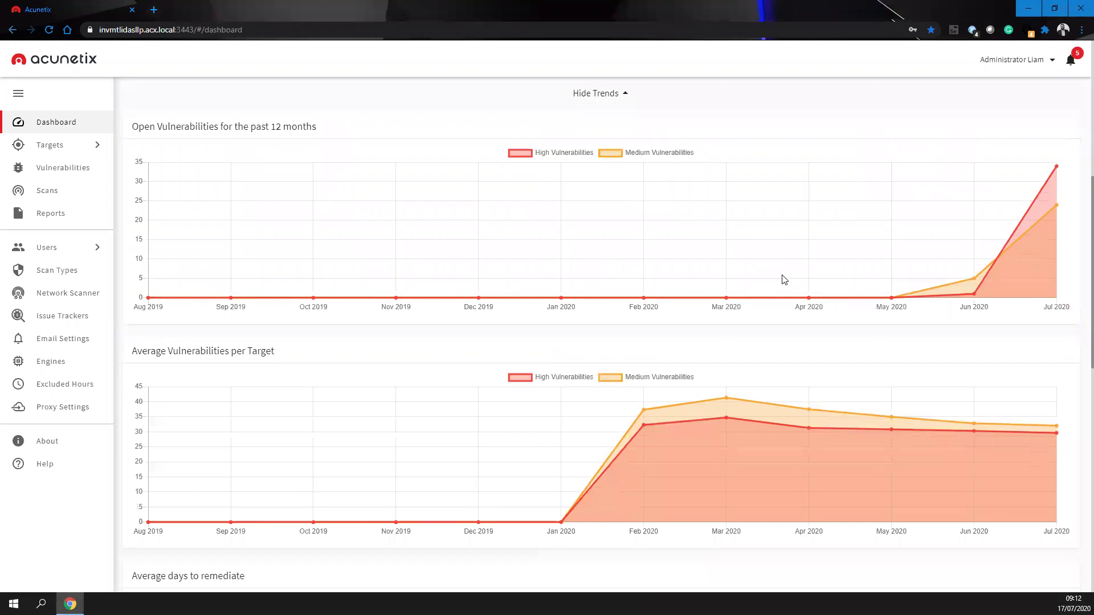
scroll(784, 279, "down", 4)
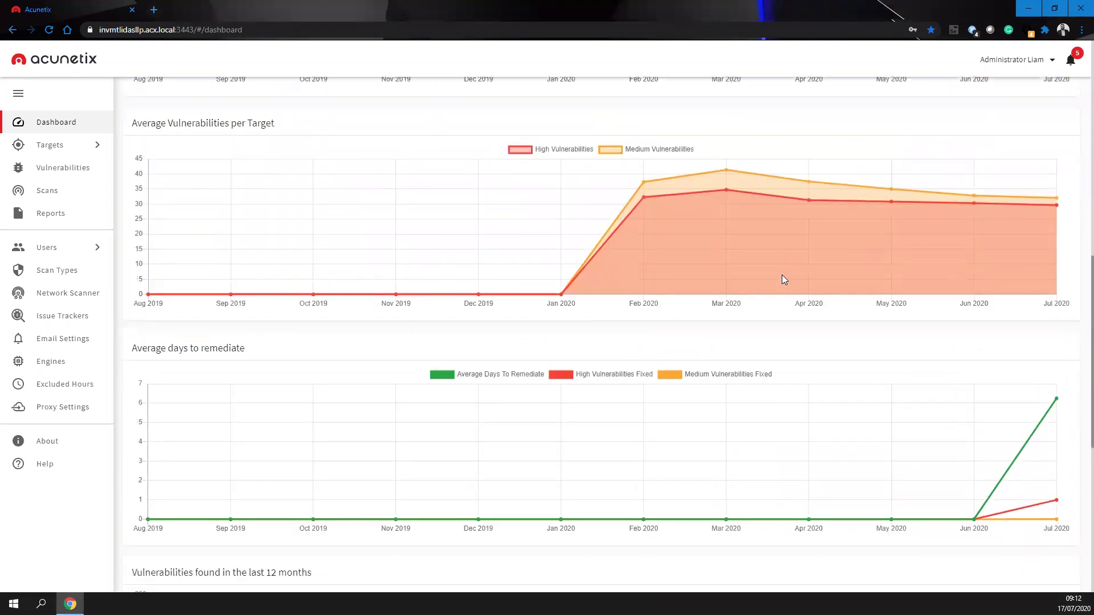
scroll(782, 279, "down", 7)
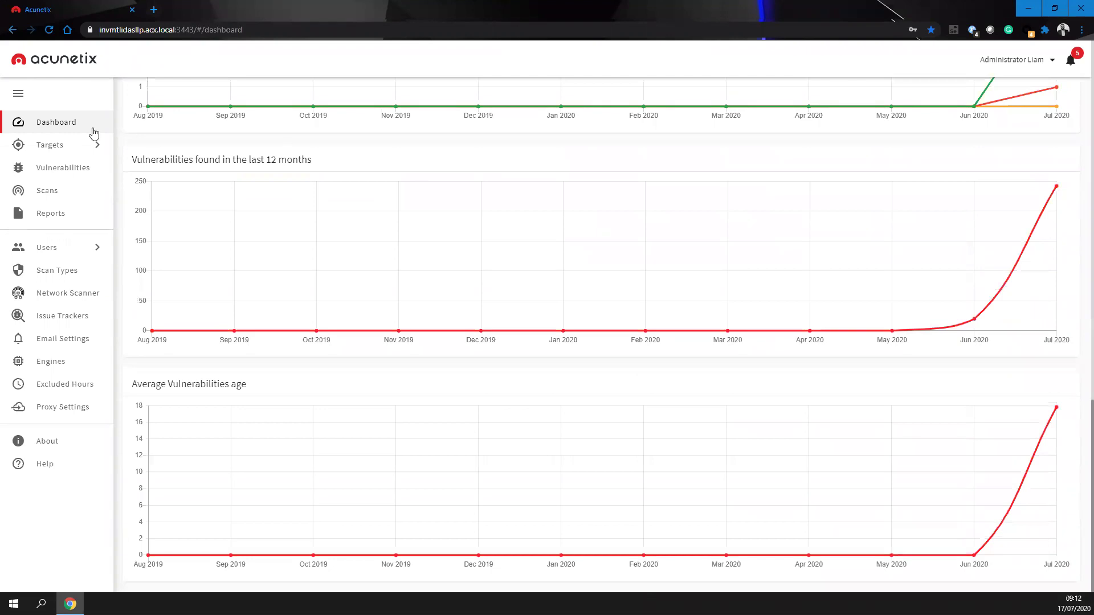
left_click(54, 147)
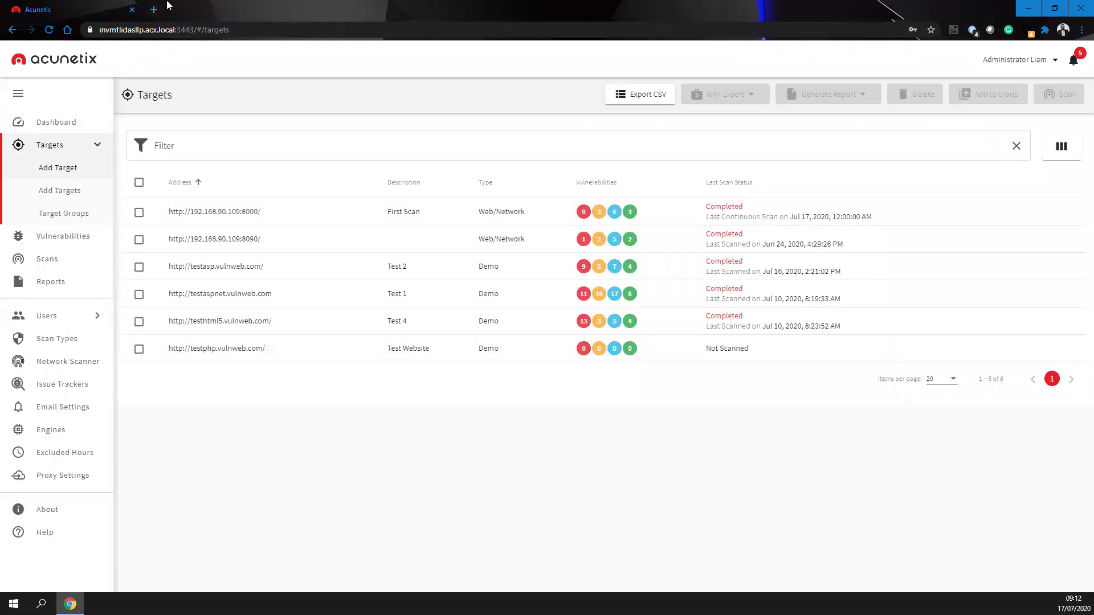
- Look up the testphp site address in a new browser tab
left_click(154, 9)
type("testphp.vulnweb.com")
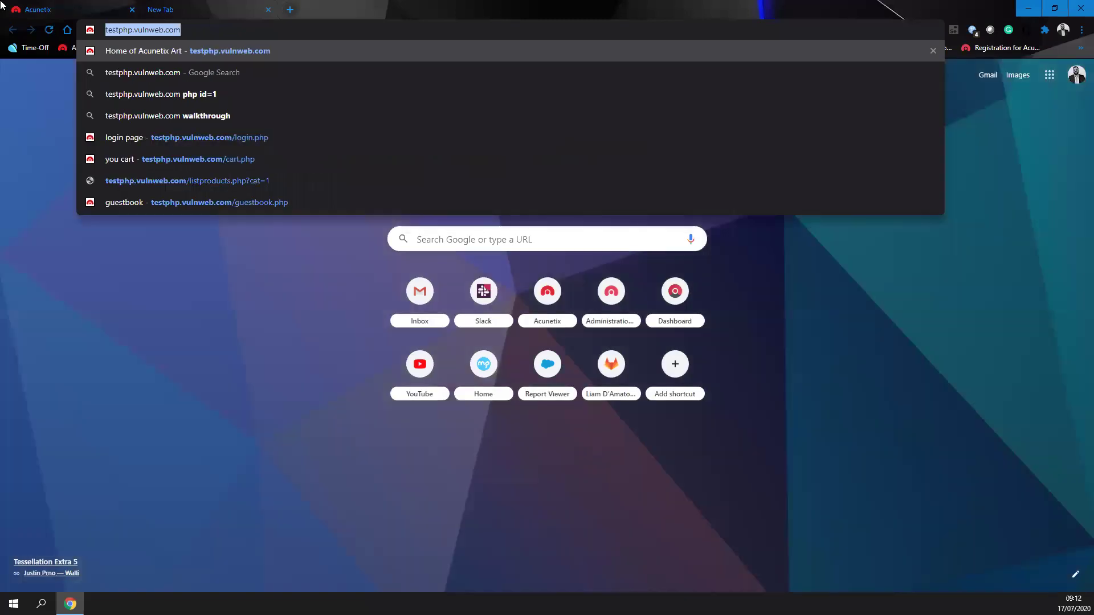
left_click(91, 4)
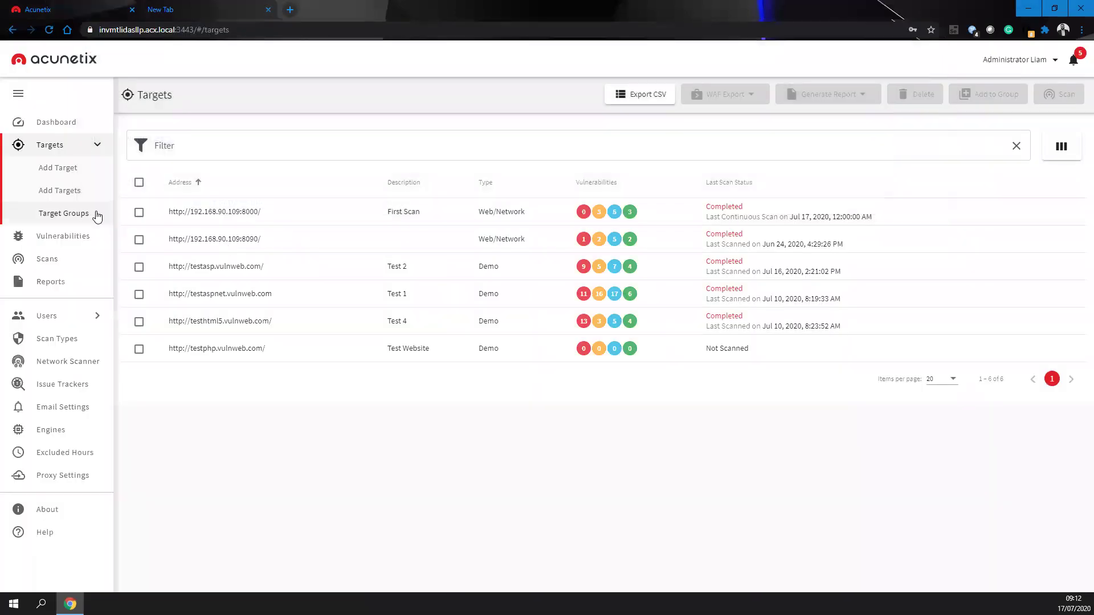
left_click(78, 168)
left_click(396, 181)
type("http://testphp.vulnweb.com/")
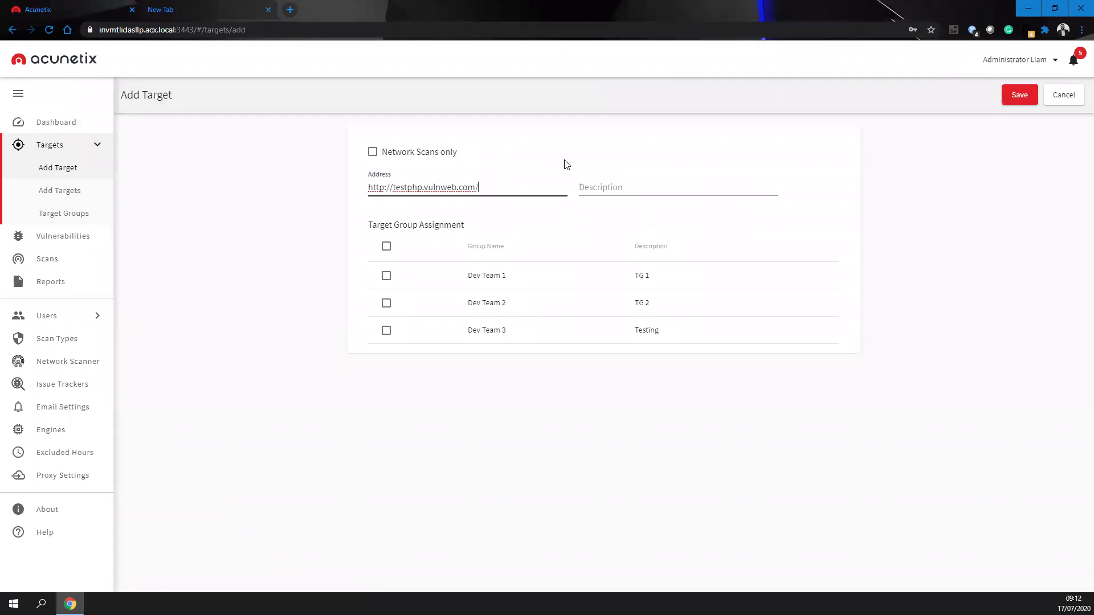
key("Tab")
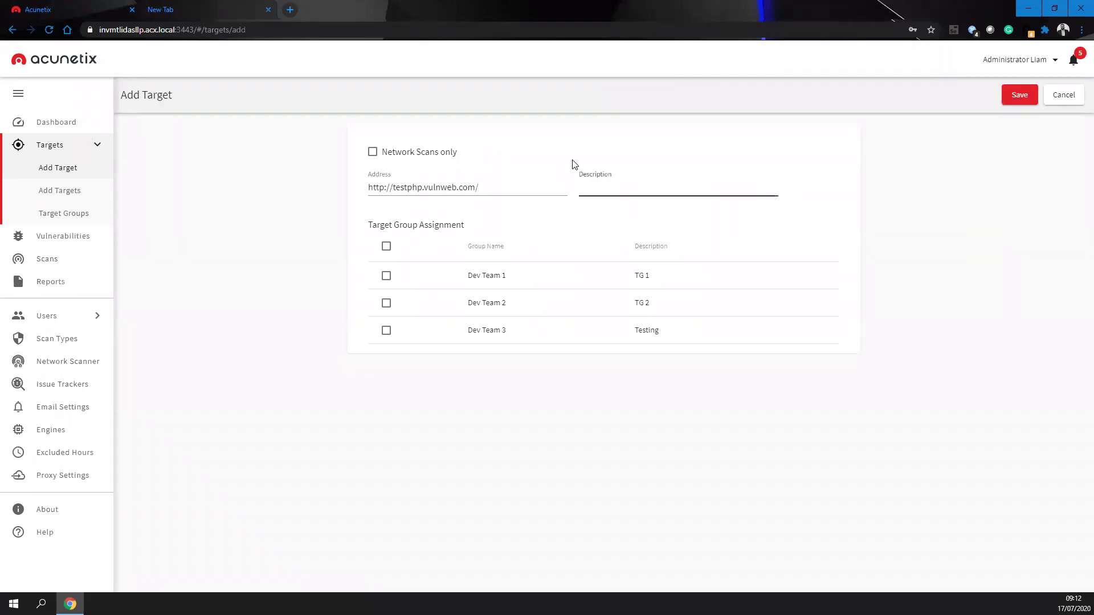
left_click(574, 164)
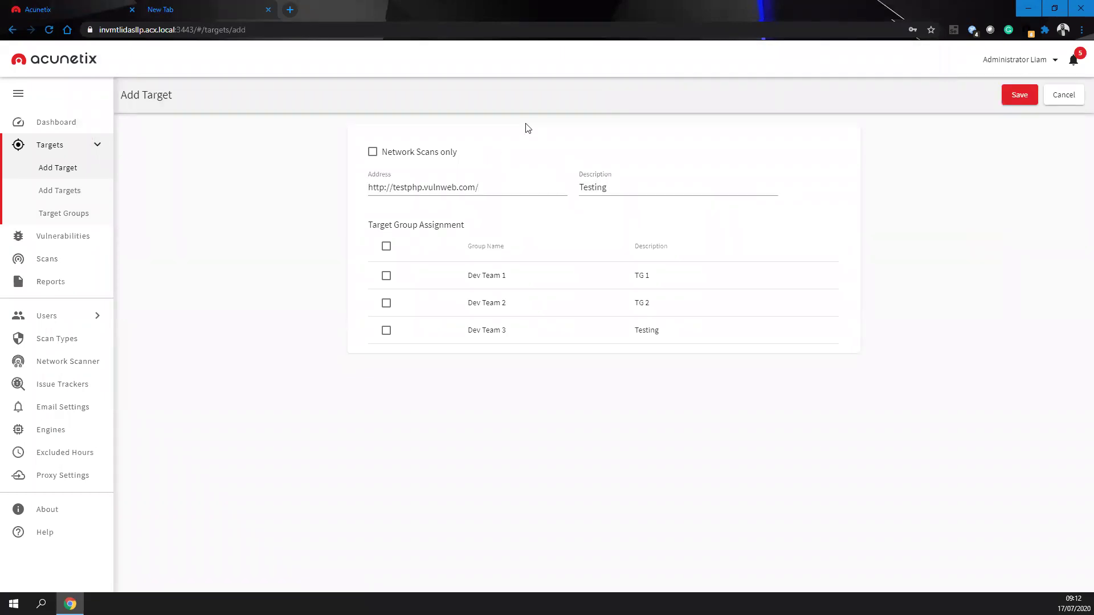
left_click(386, 276)
left_click(385, 303)
left_click(1019, 95)
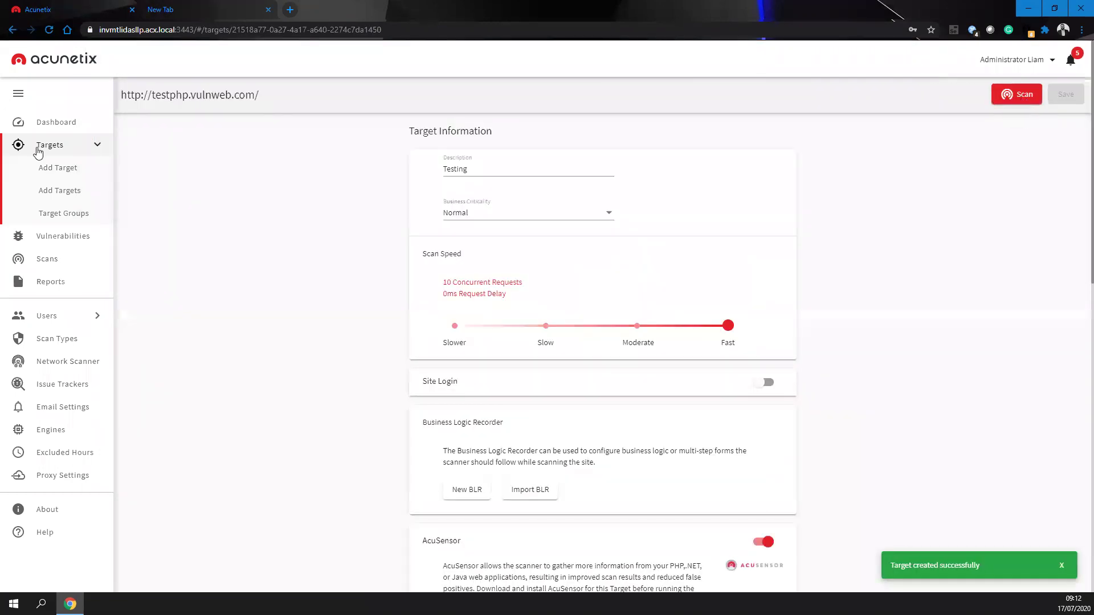
- Open a new user form, browse the Role options and tick Dev Team 1 and Dev Team 2
left_click(88, 316)
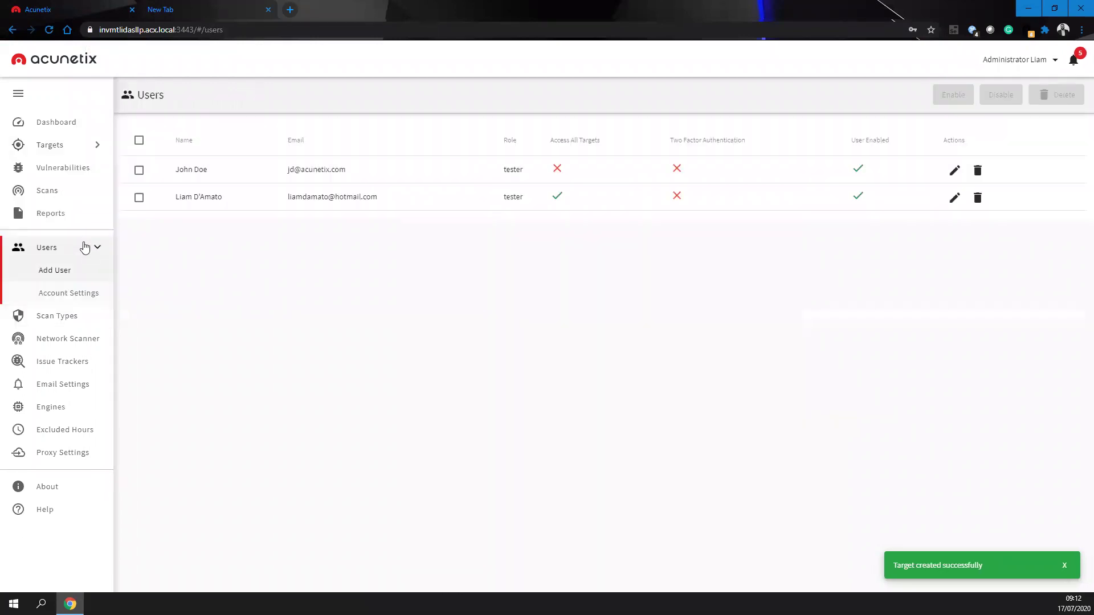
left_click(51, 272)
left_click(384, 153)
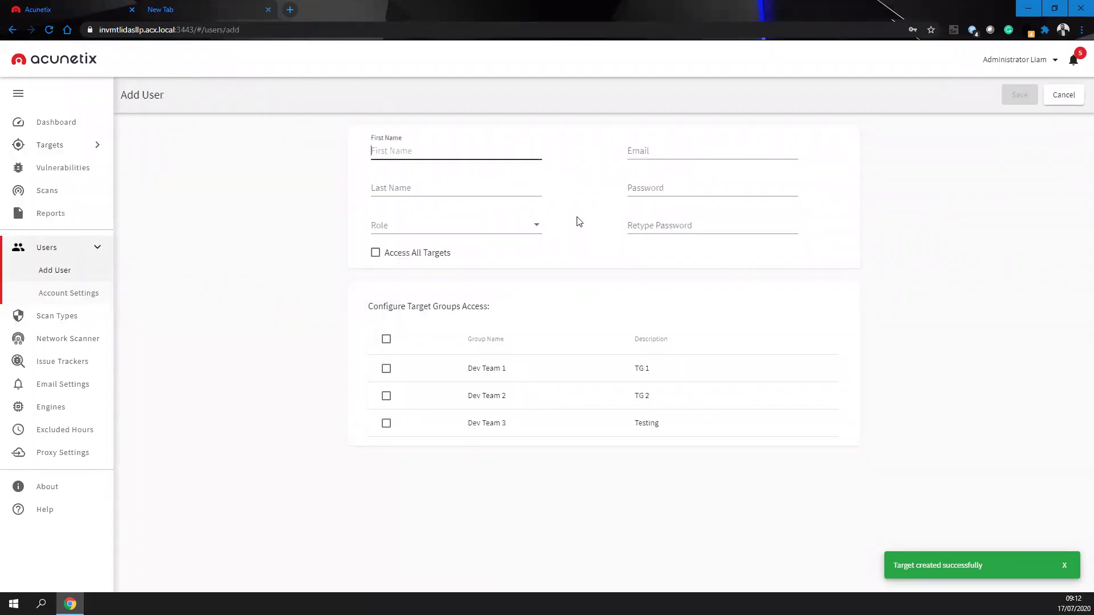
left_click(535, 228)
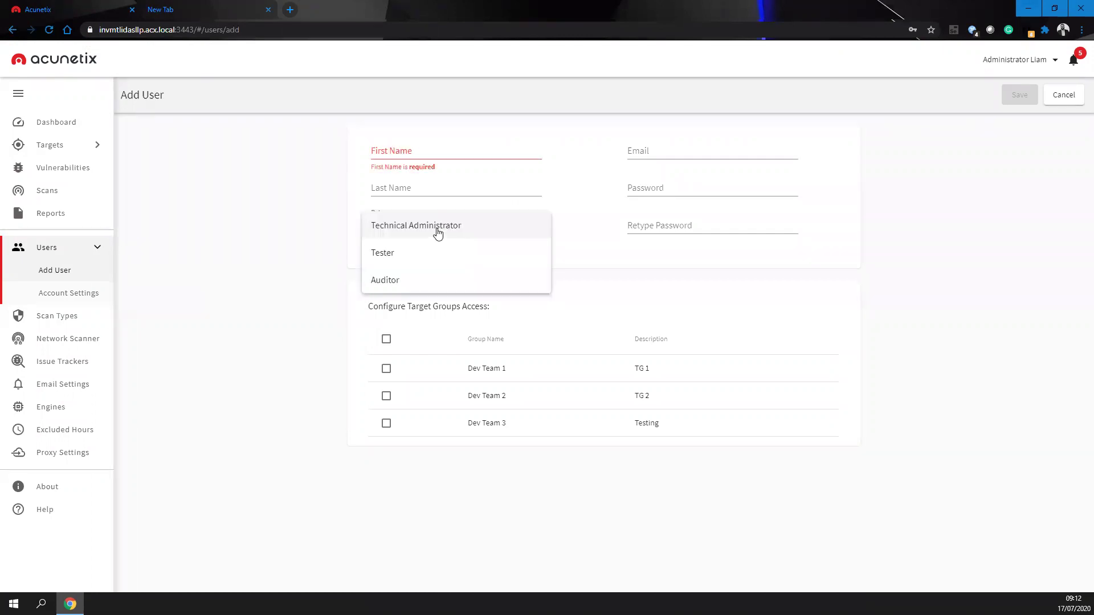
left_click(553, 264)
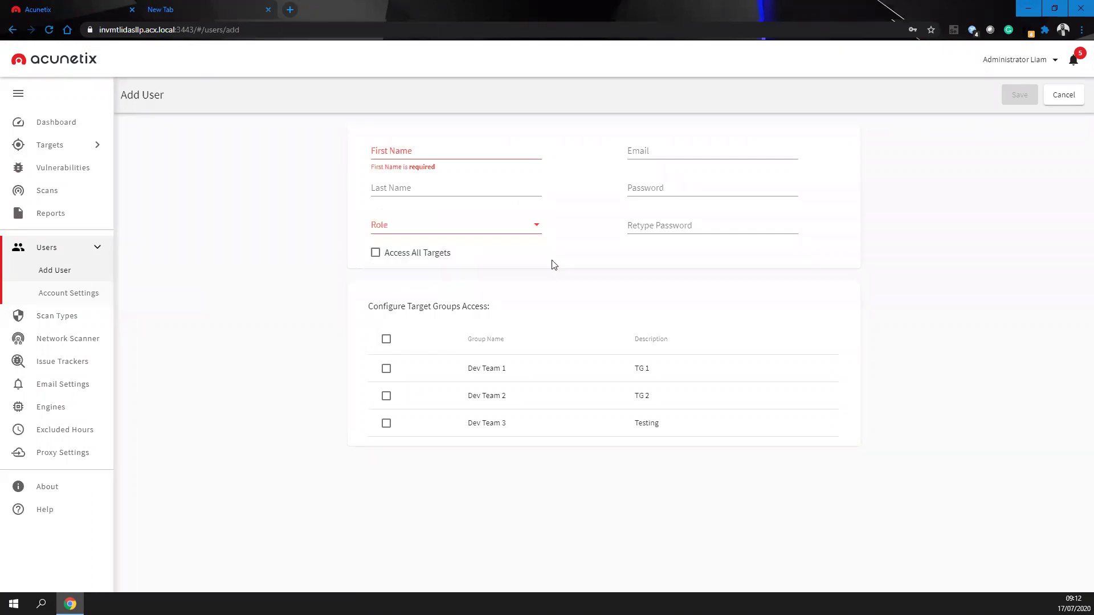
left_click(386, 370)
left_click(386, 397)
- Recheck the role list, abandon the form, and open the testphp.vulnweb.com target's settings
left_click(437, 230)
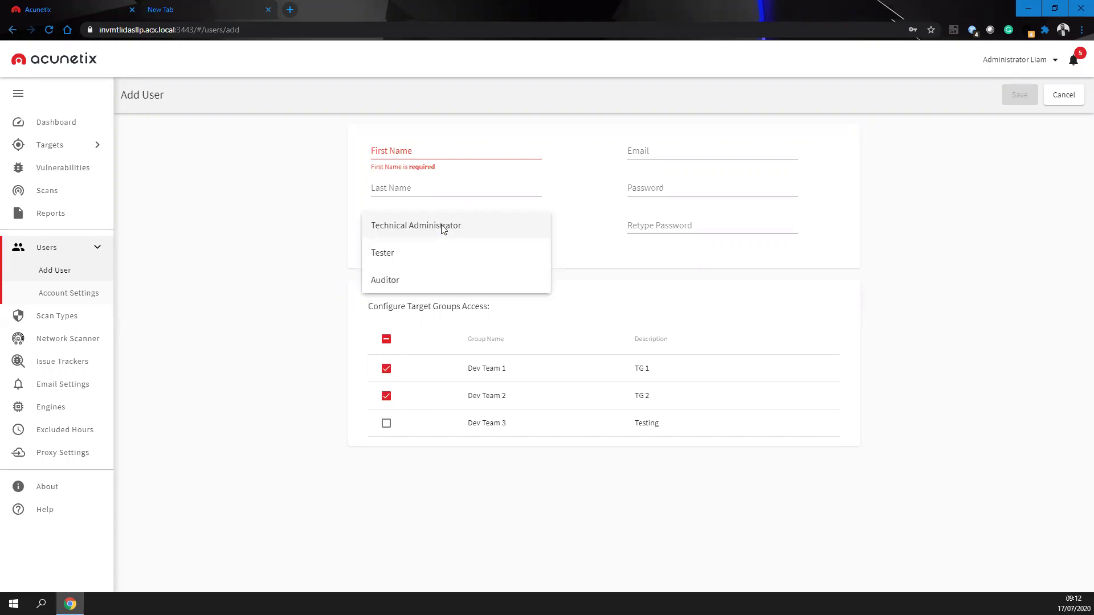
left_click(277, 326)
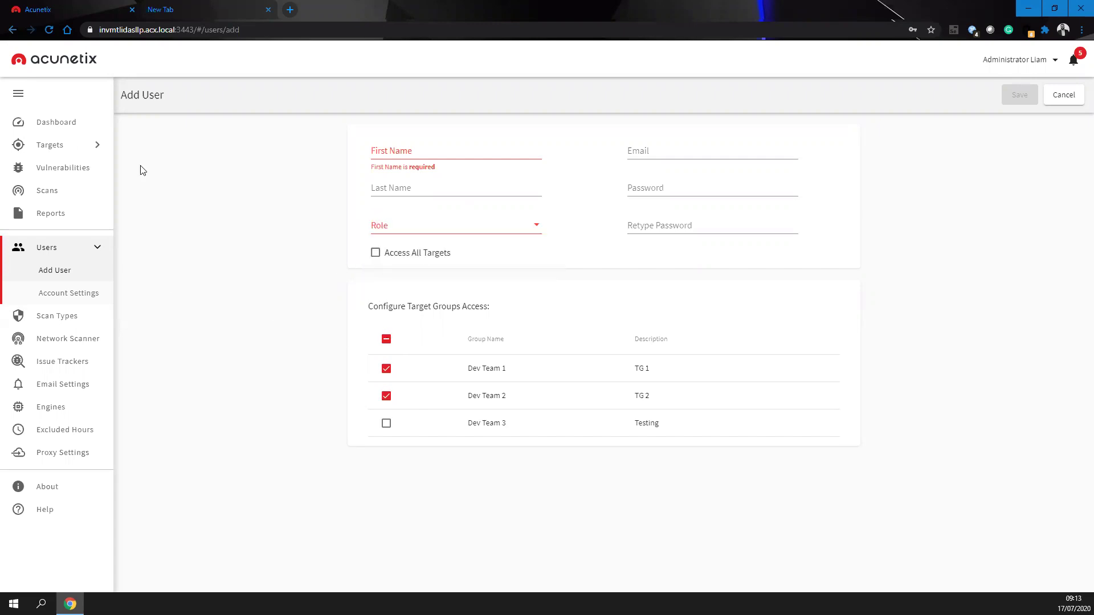
left_click(51, 143)
left_click(203, 376)
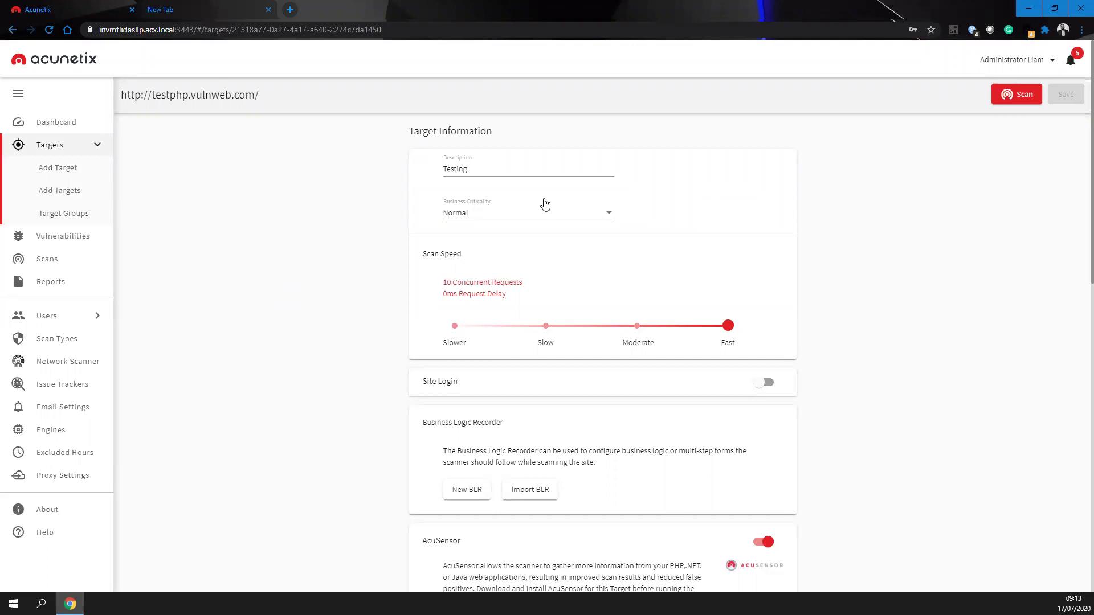
- Keep business criticality at Normal and try the scan speed slider, returning it to Fast
left_click(590, 212)
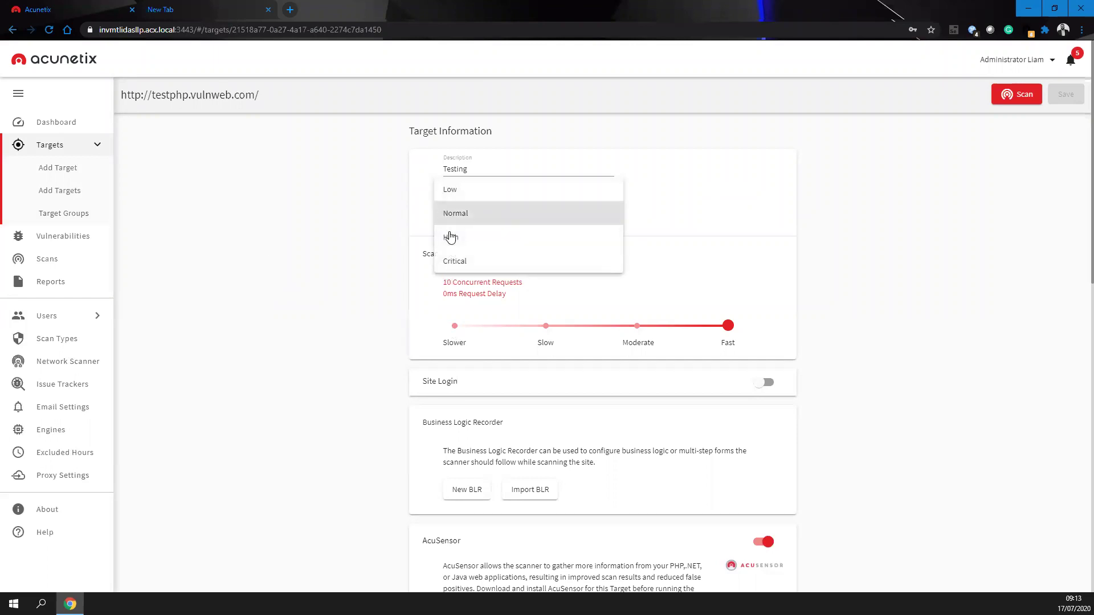
left_click(367, 294)
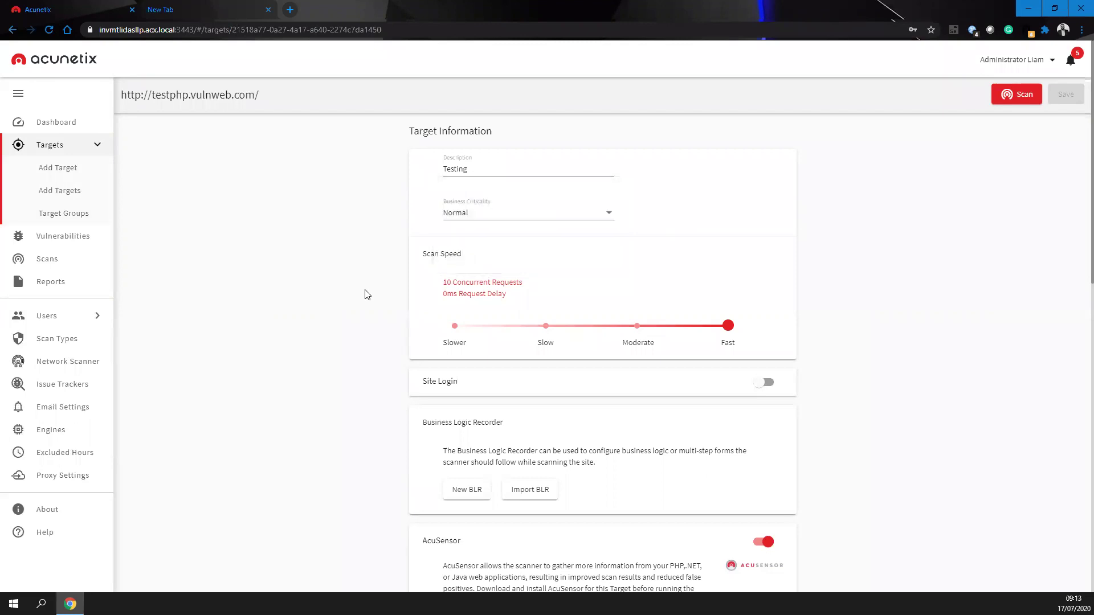
left_click_drag(654, 325, 454, 325)
left_click(699, 327)
left_click(561, 333)
key("Left")
left_click(688, 334)
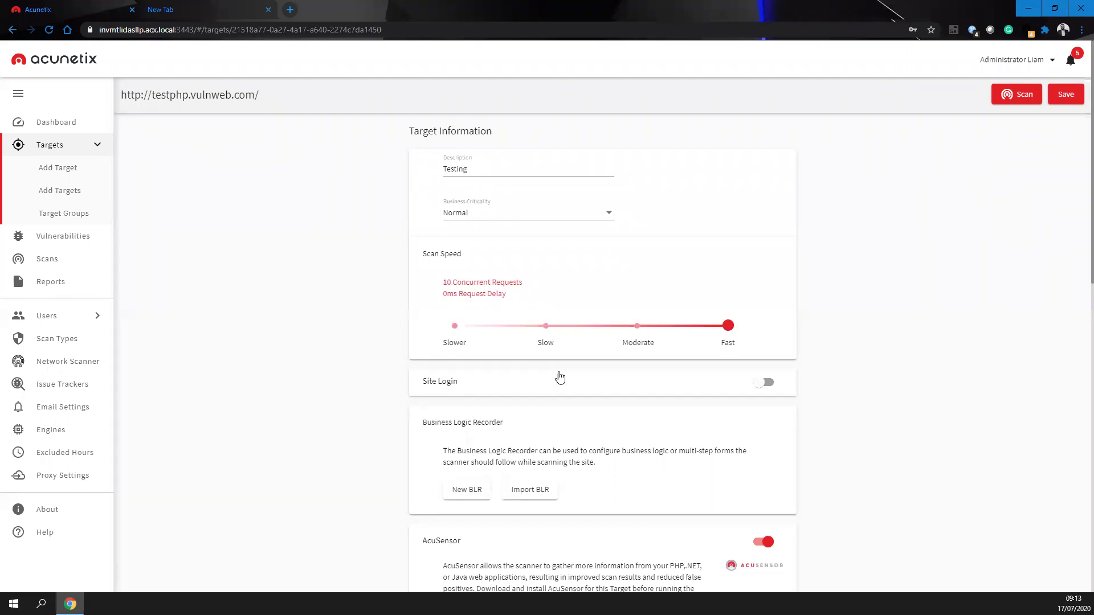
left_click(515, 335)
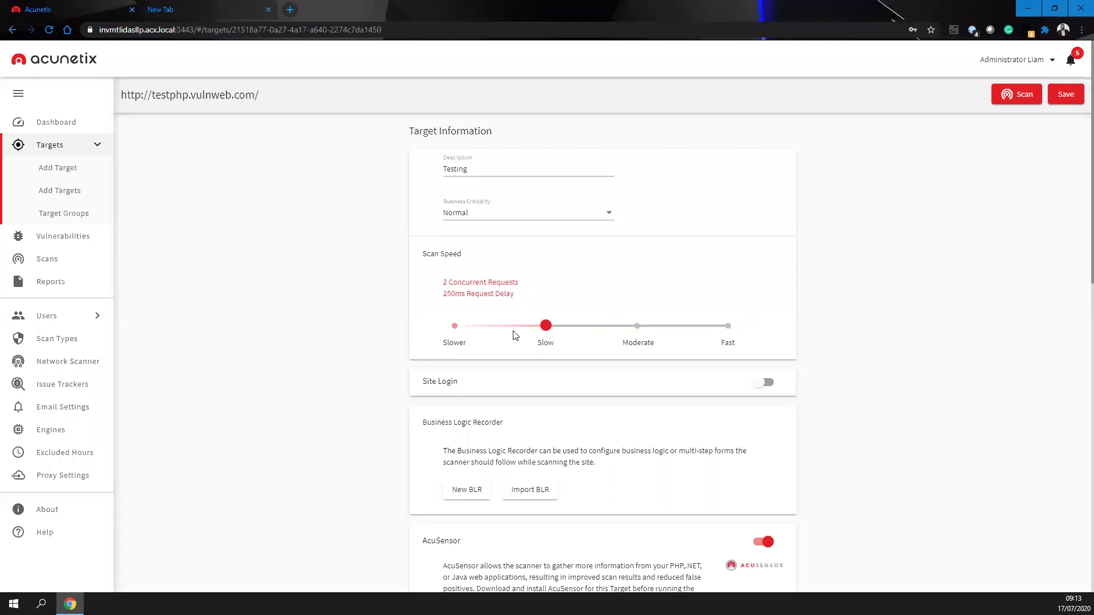
key("Left")
left_click(720, 335)
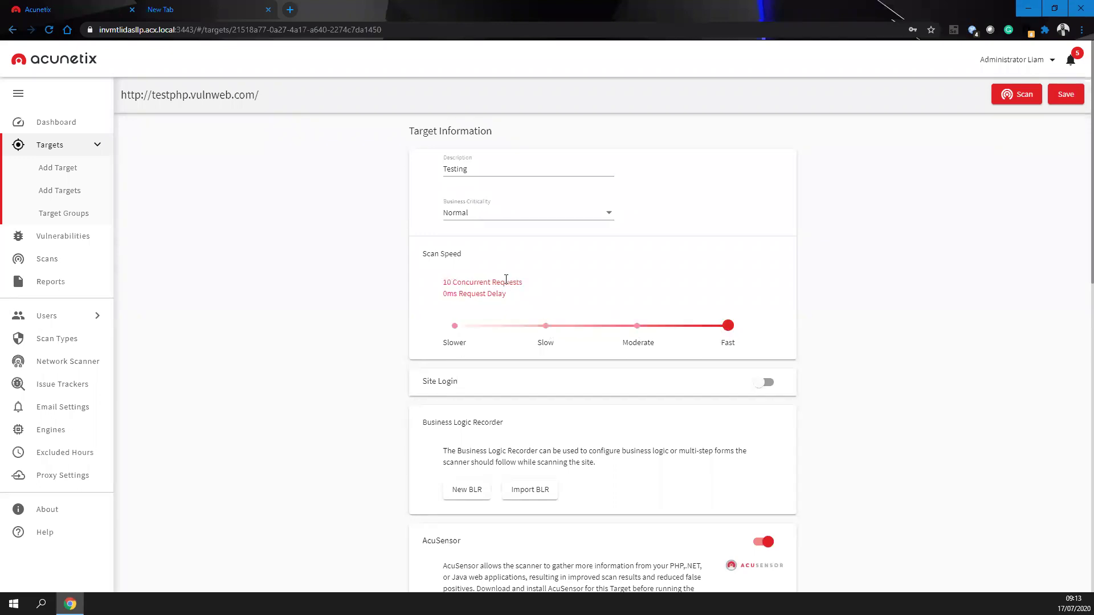
- Compare Moderate speed's request figures, set speed back to Fast, and switch on Site Login
left_click_drag(516, 295, 436, 284)
left_click(636, 325)
left_click_drag(556, 308, 320, 283)
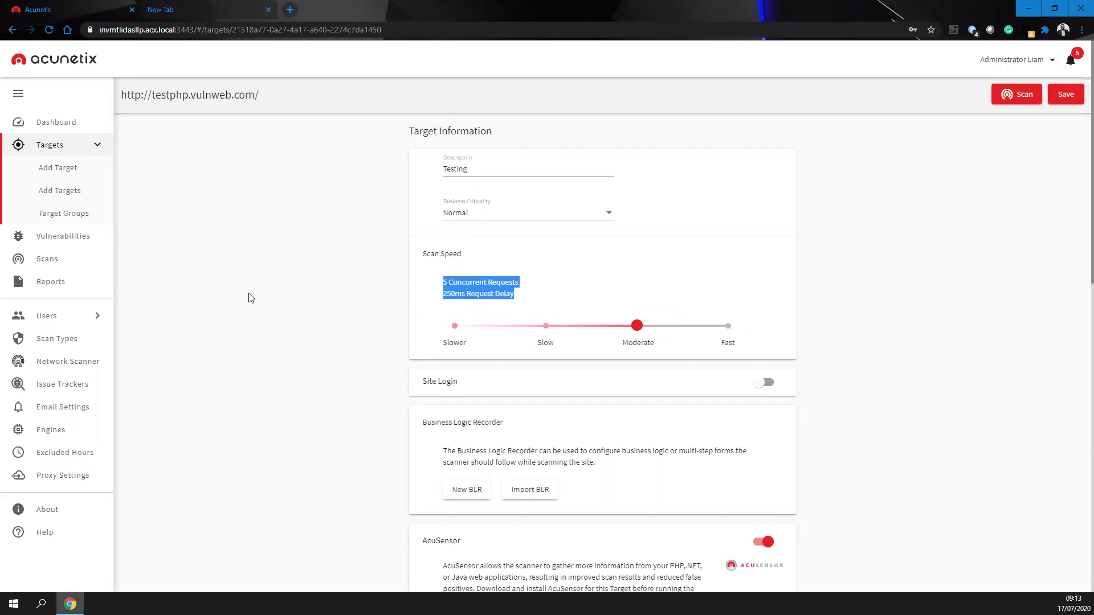
left_click(650, 347)
left_click(727, 326)
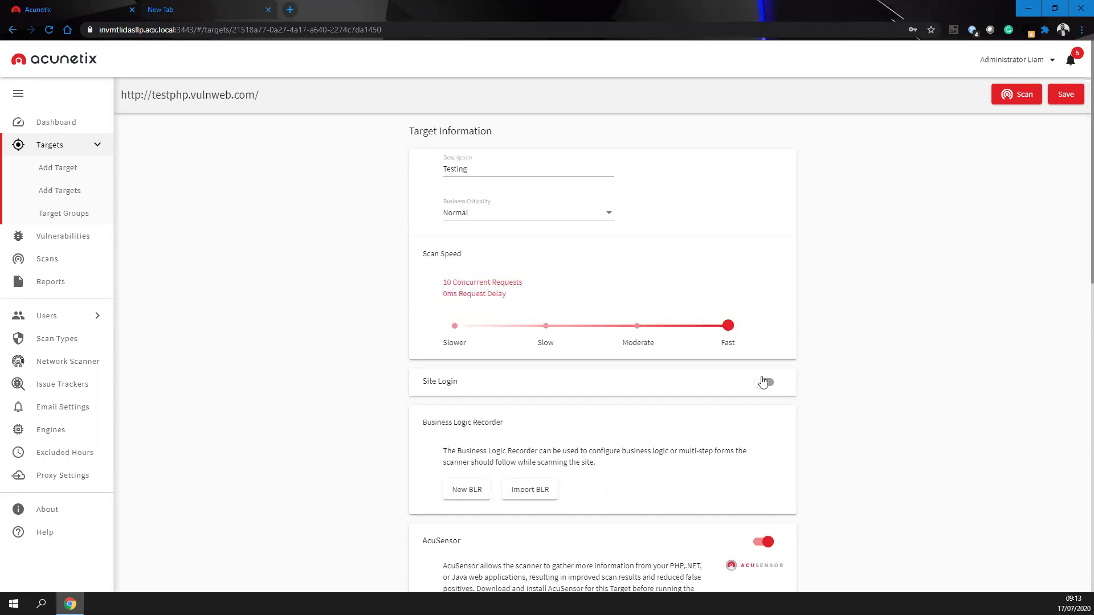
left_click(581, 399)
scroll(587, 342, "down", 2)
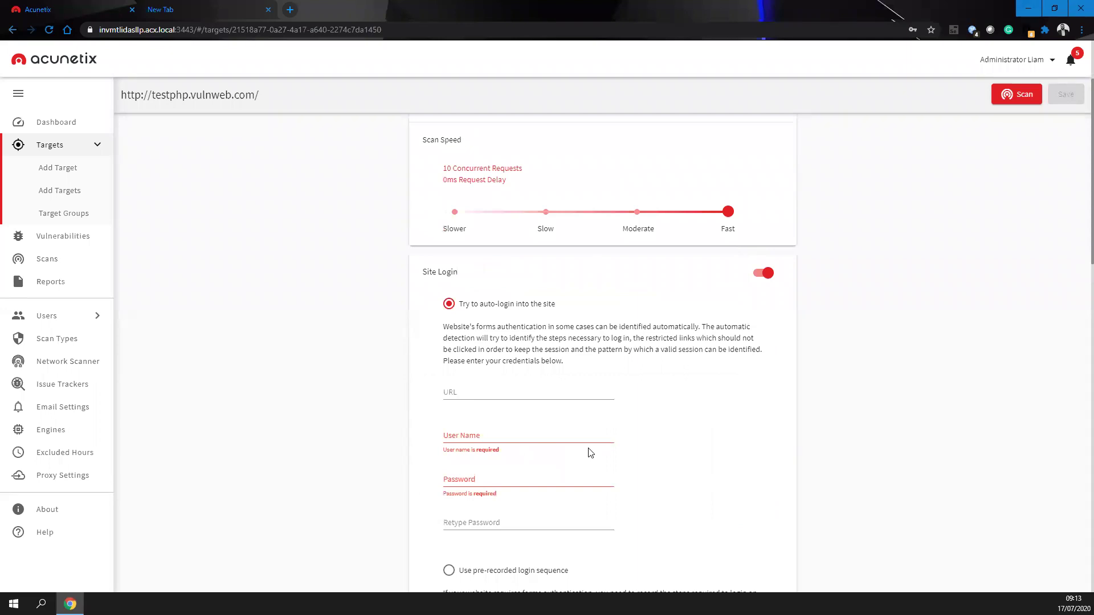
- Start a pre-recorded login sequence and record logging in to testphp with the test account
scroll(496, 329, "down", 5)
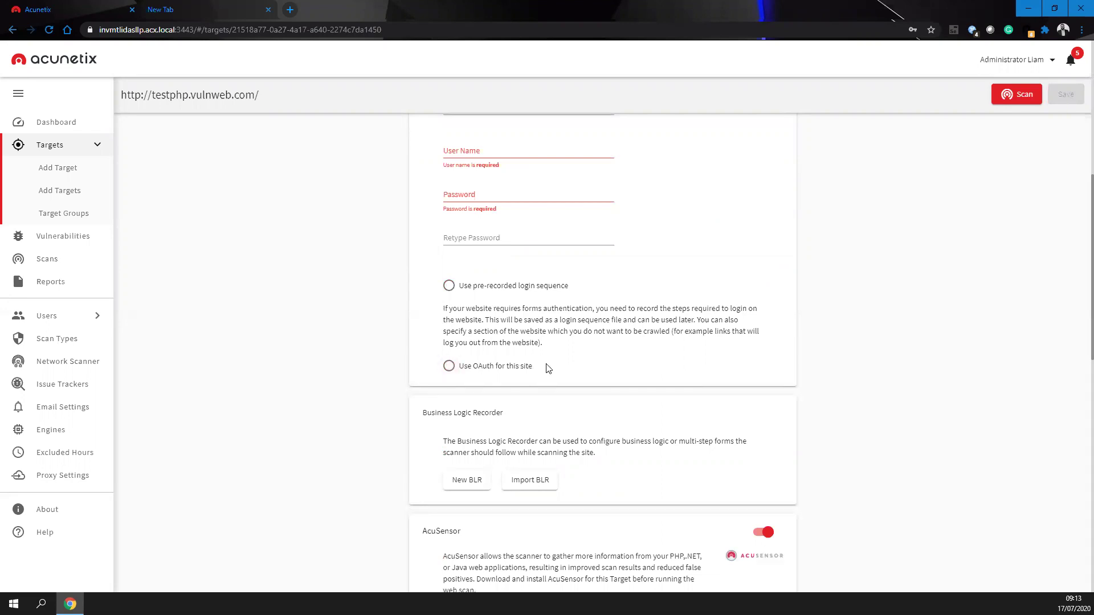
scroll(592, 368, "up", 3)
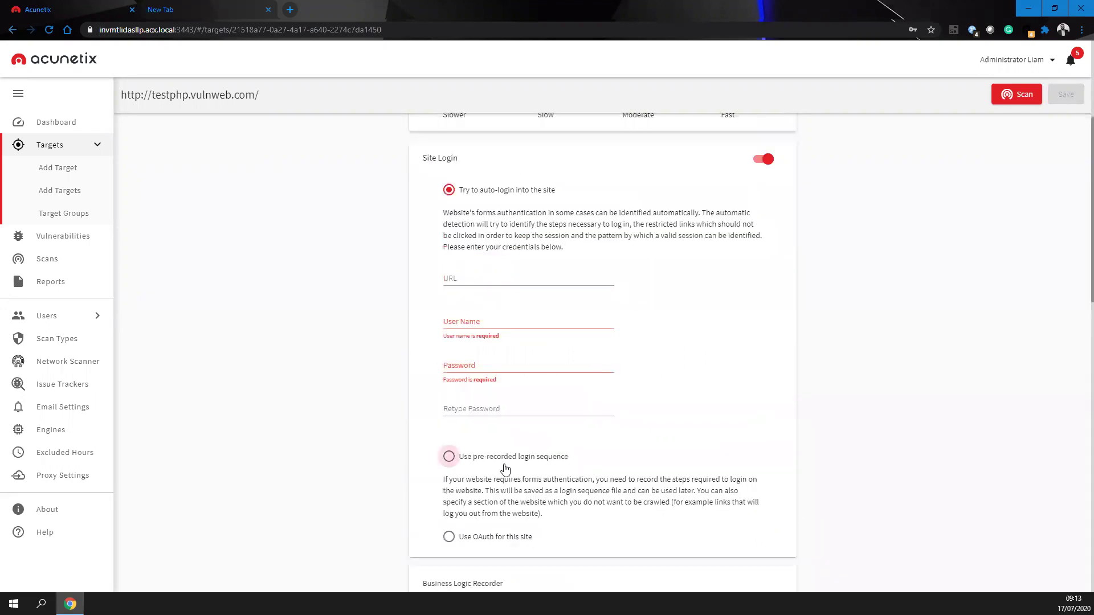
left_click(504, 465)
left_click(453, 458)
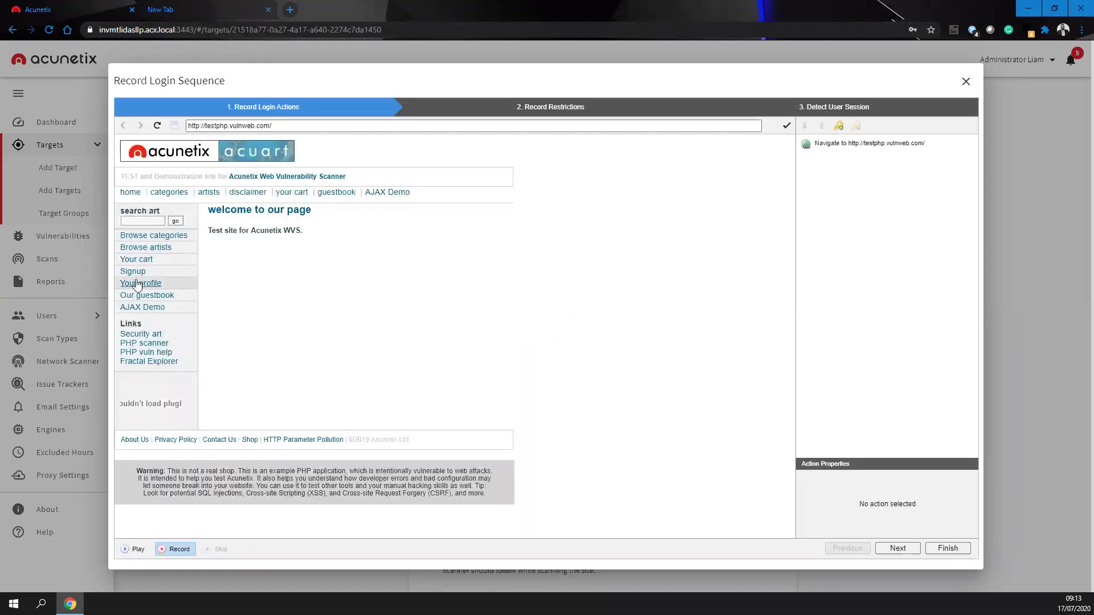
left_click(135, 273)
left_click(282, 232)
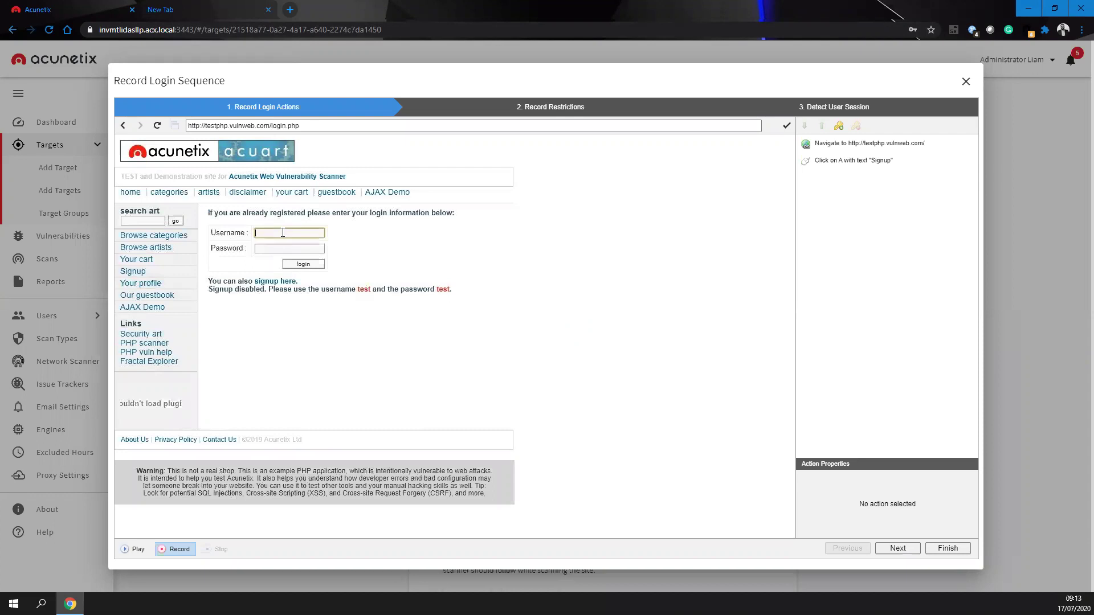
left_click(300, 248)
type("test")
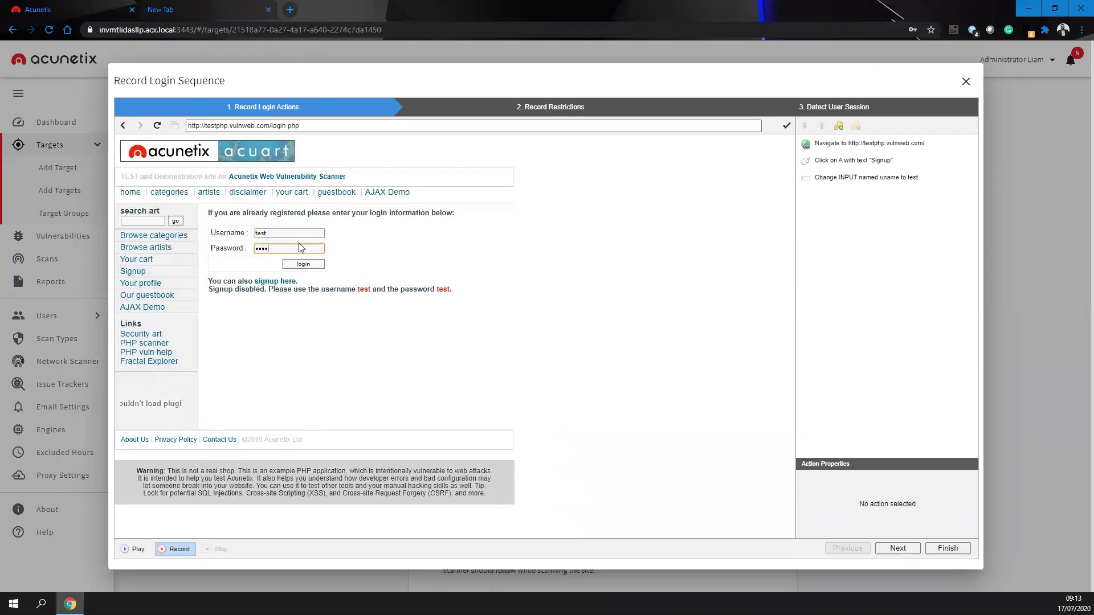
left_click(297, 266)
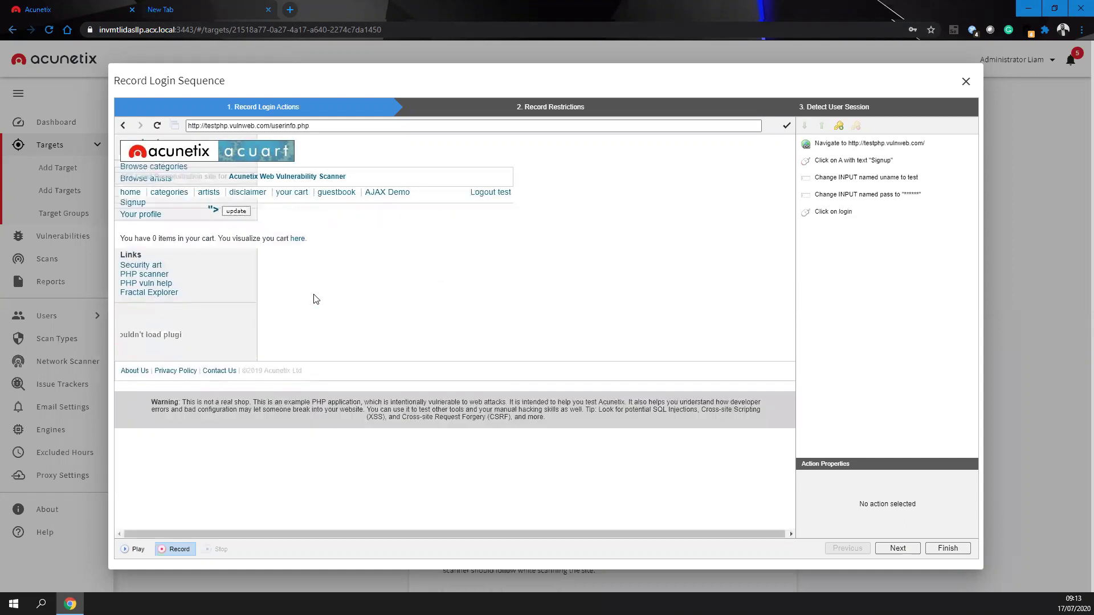
- Block the intercepted logout request in the recording restrictions using exact match
left_click(898, 549)
left_click(500, 193)
left_click_drag(438, 253, 674, 262)
left_click(485, 358)
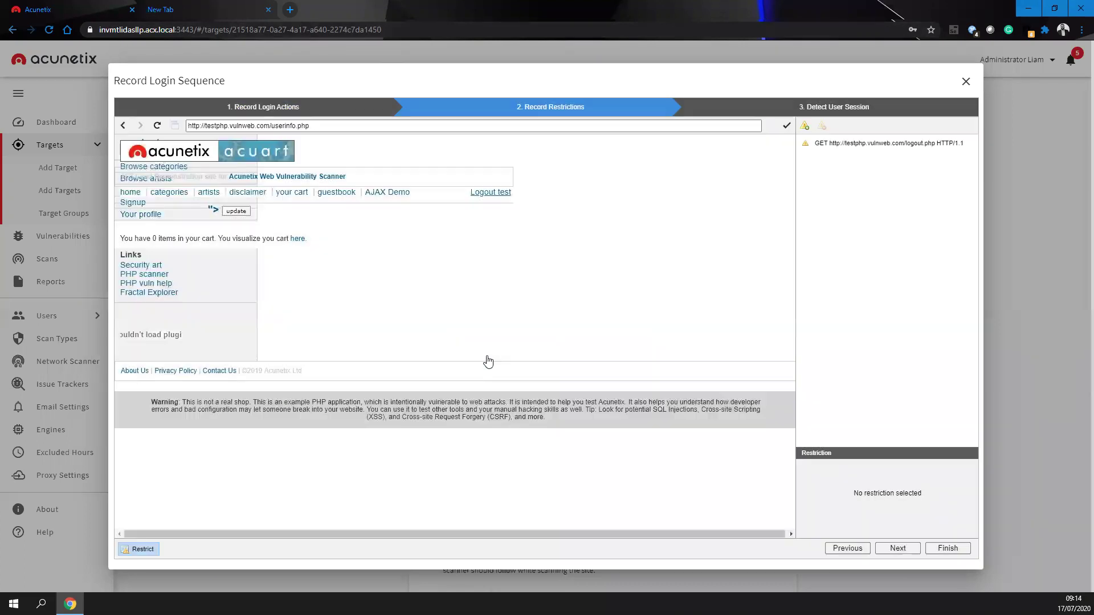
- Advance to session detection and review the validation request and Logout\s+test pattern
left_click(903, 549)
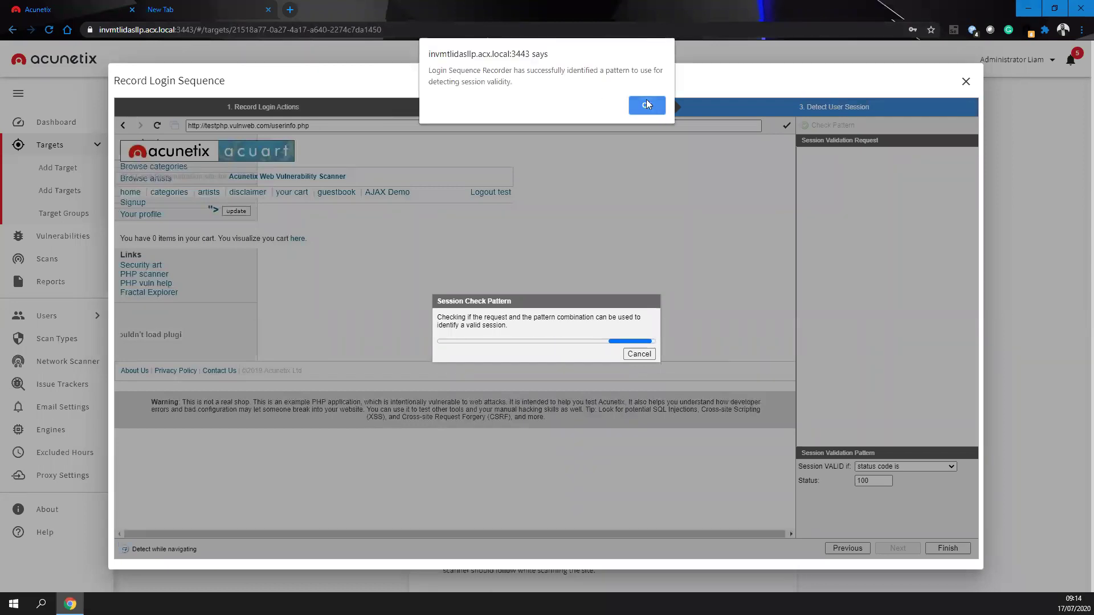
left_click(647, 102)
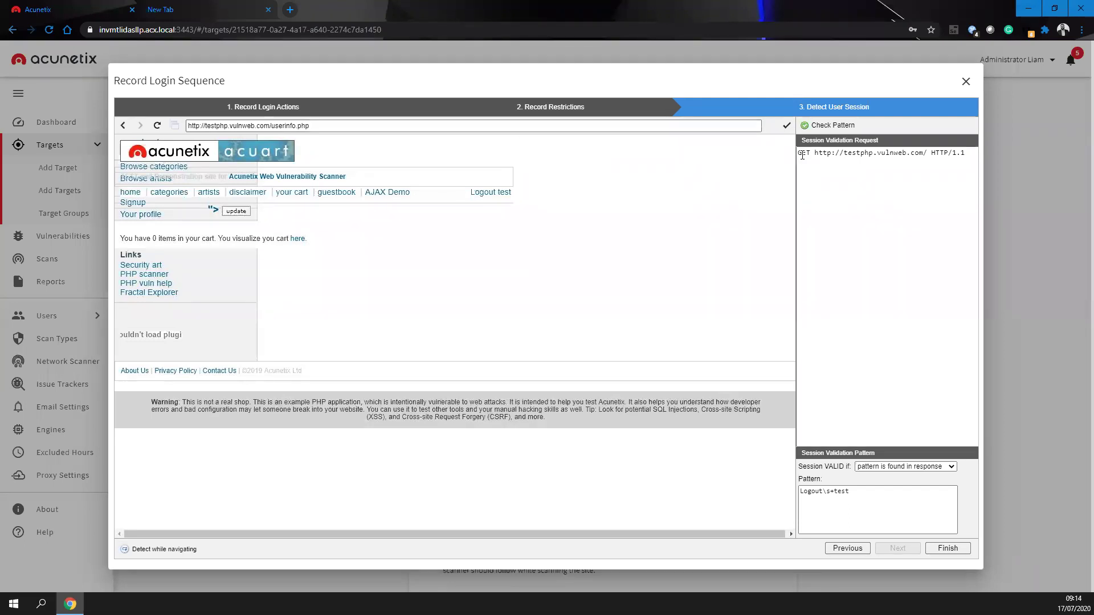
left_click_drag(802, 155, 969, 152)
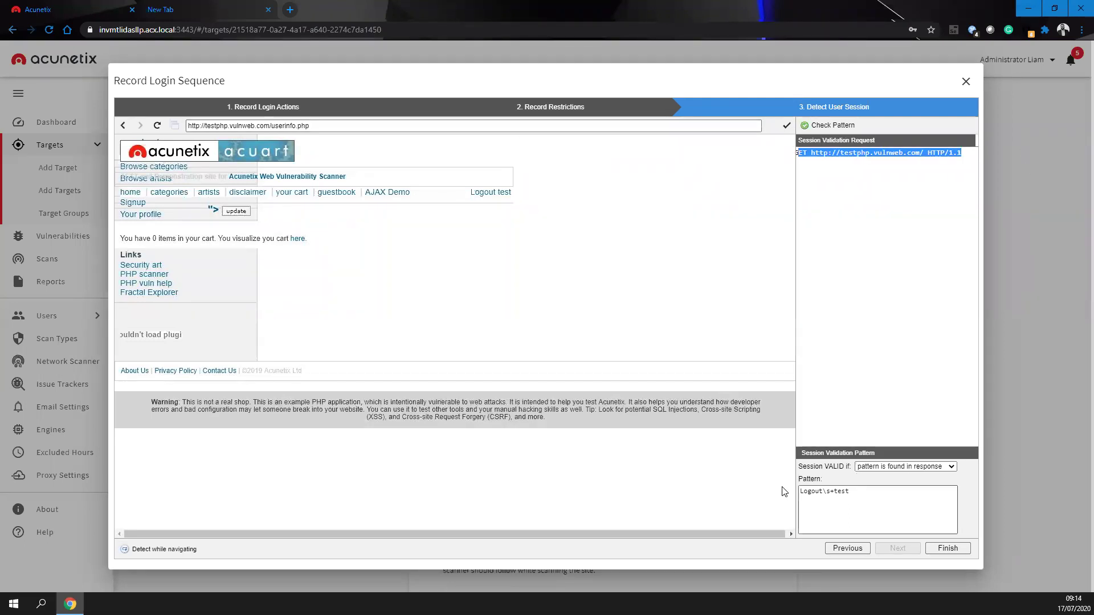
left_click_drag(802, 492, 870, 490)
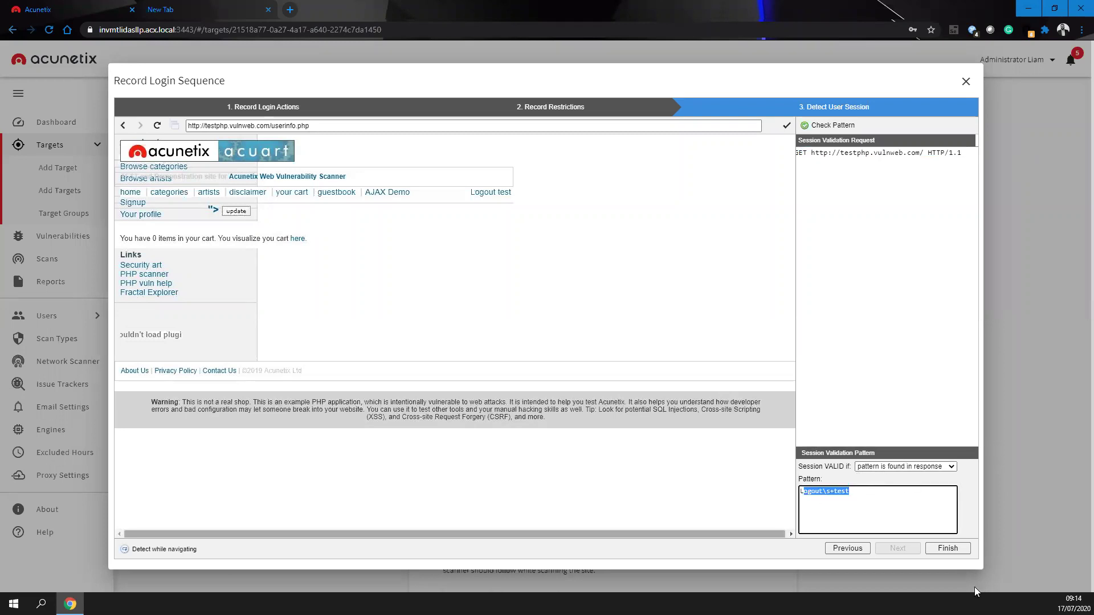
- Add, move up and delete a Manual intervention action, then finish saving sequence.lsr
left_click(847, 548)
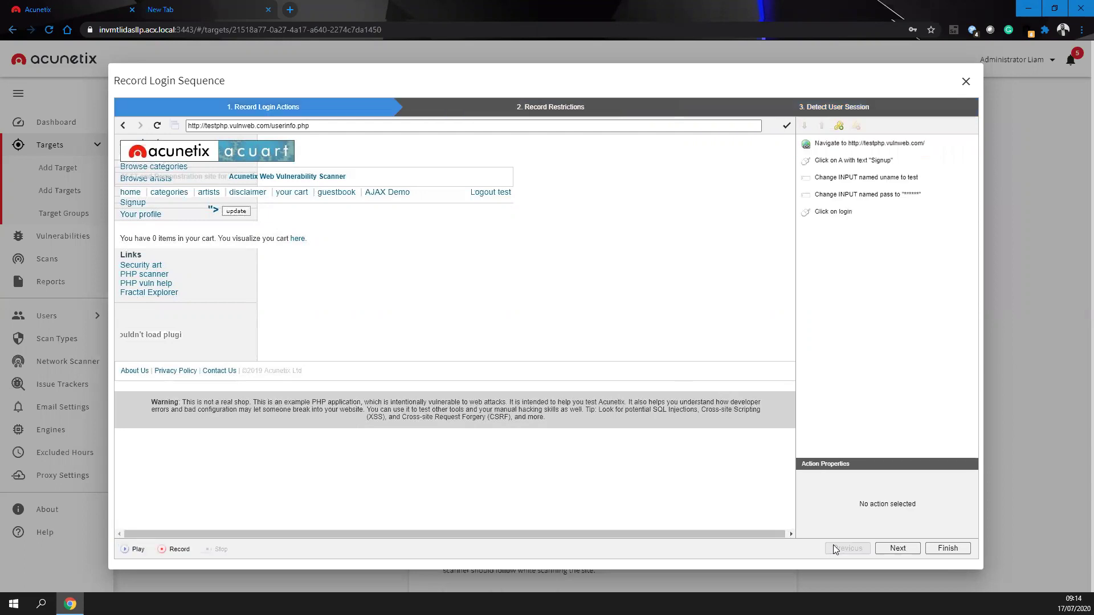
left_click(839, 127)
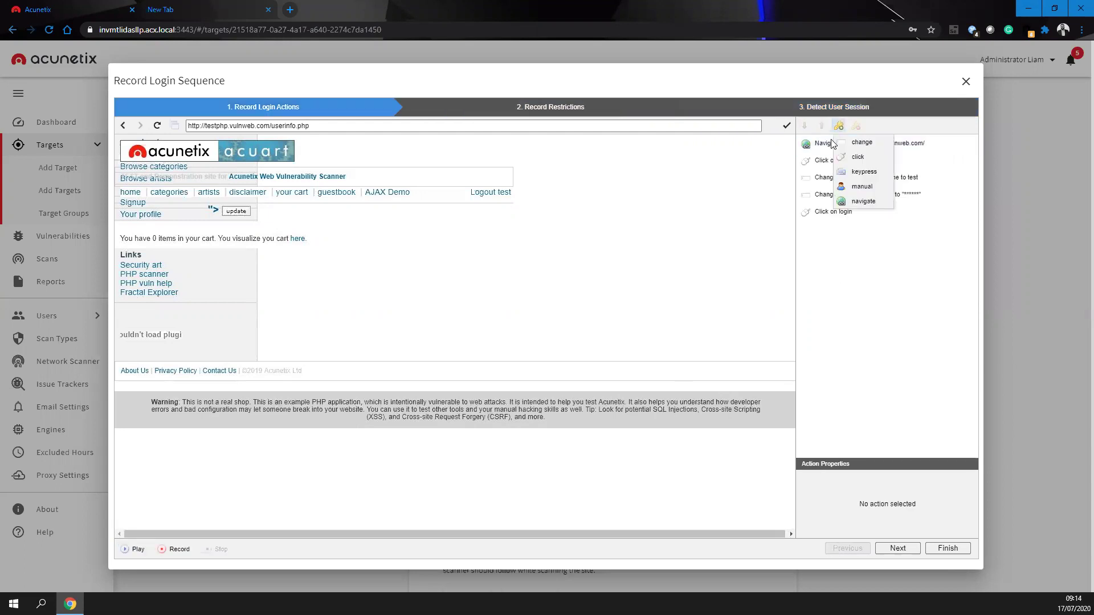
right_click(864, 192)
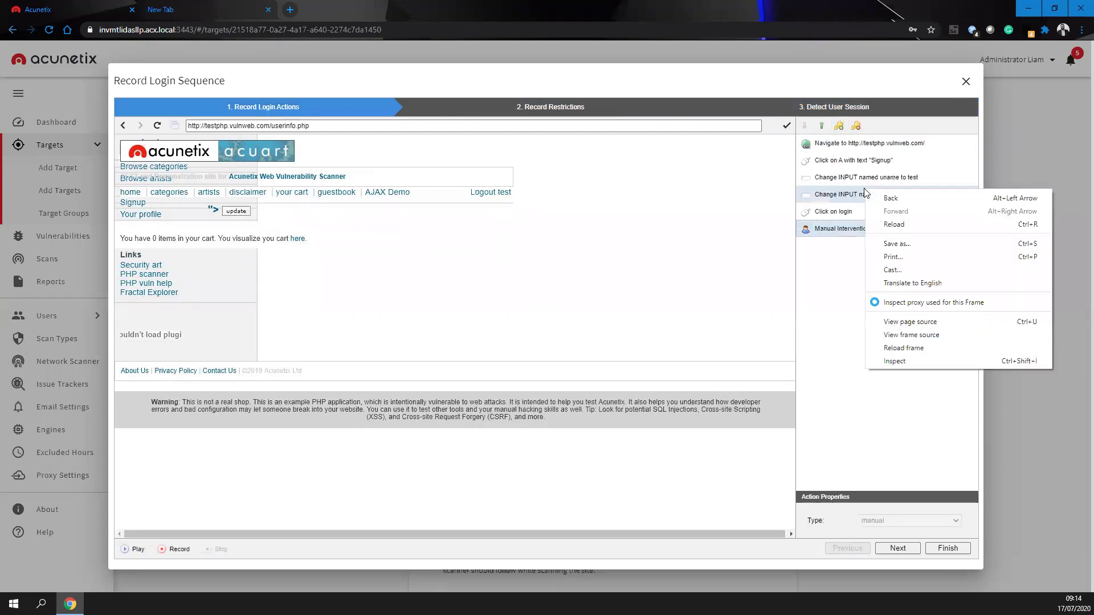
left_click(838, 228)
left_click(822, 126)
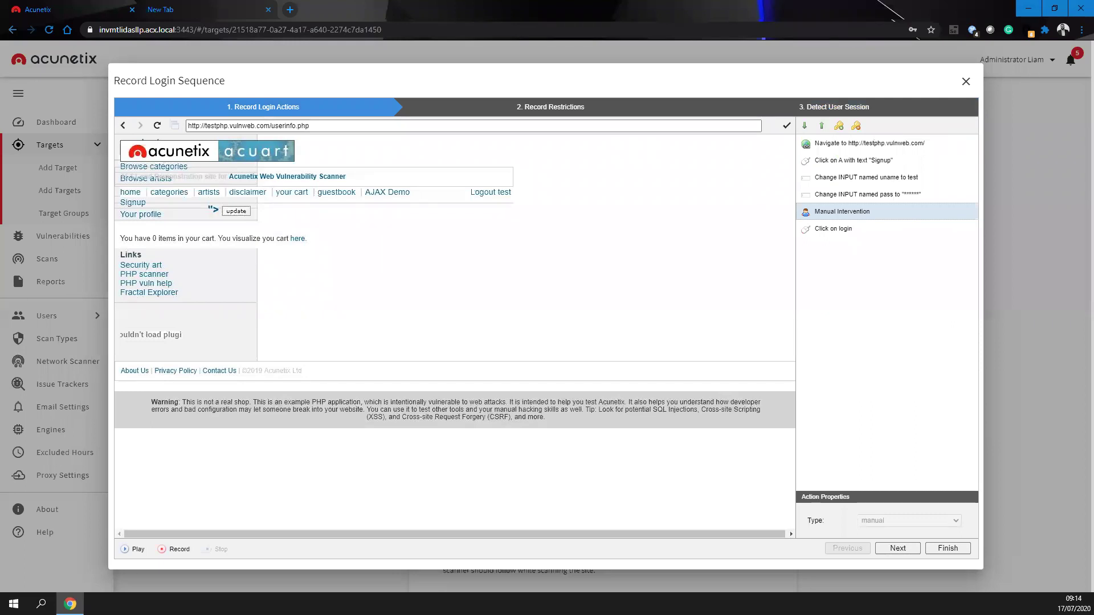
left_click(856, 125)
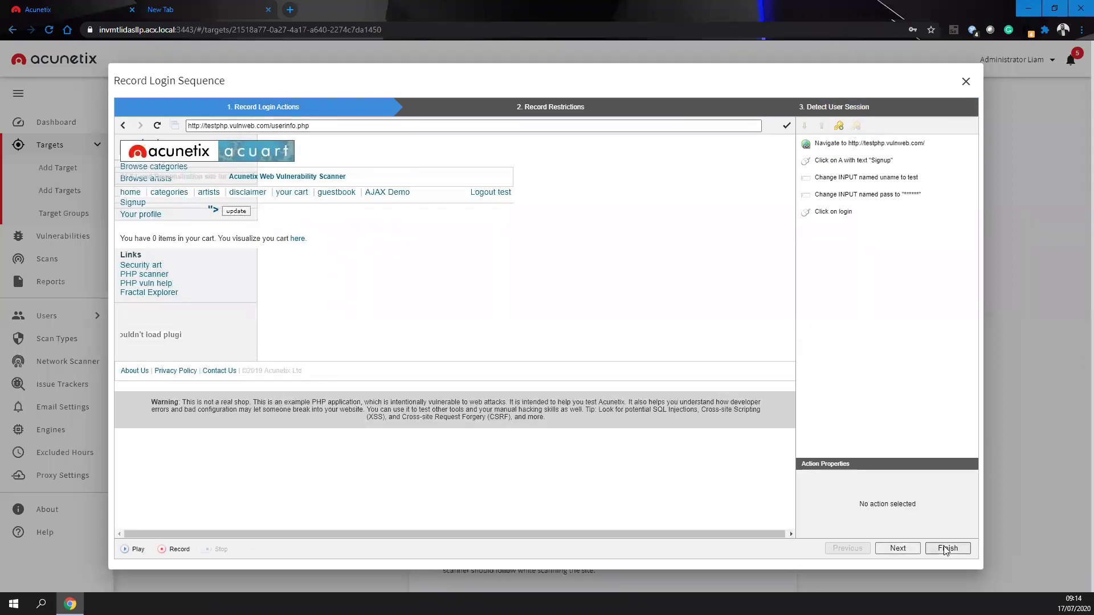
left_click(947, 548)
scroll(882, 199, "down", 4)
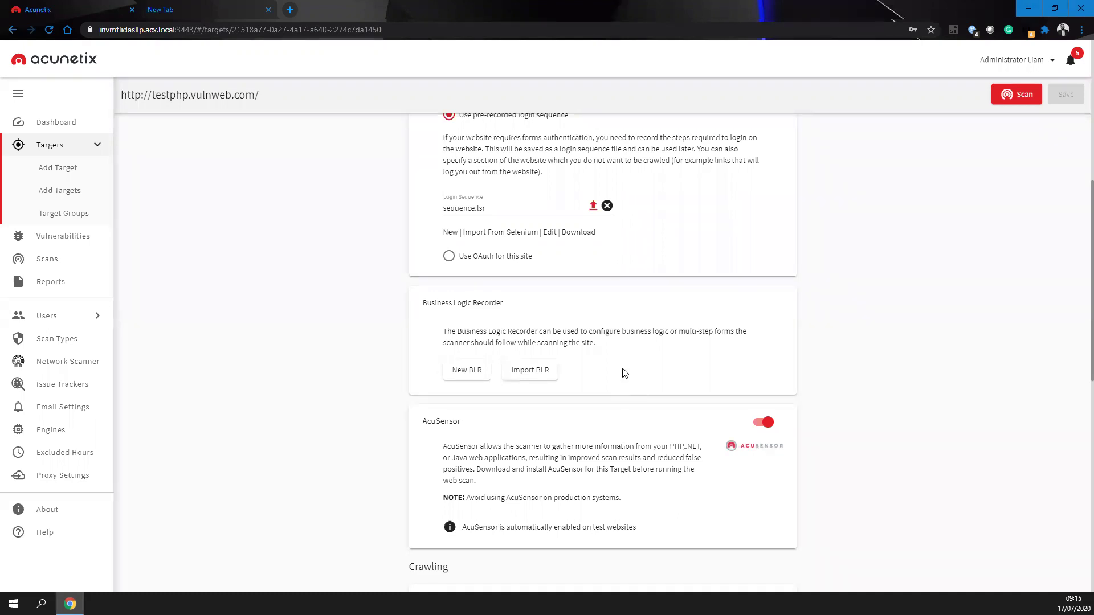
scroll(655, 342, "down", 2)
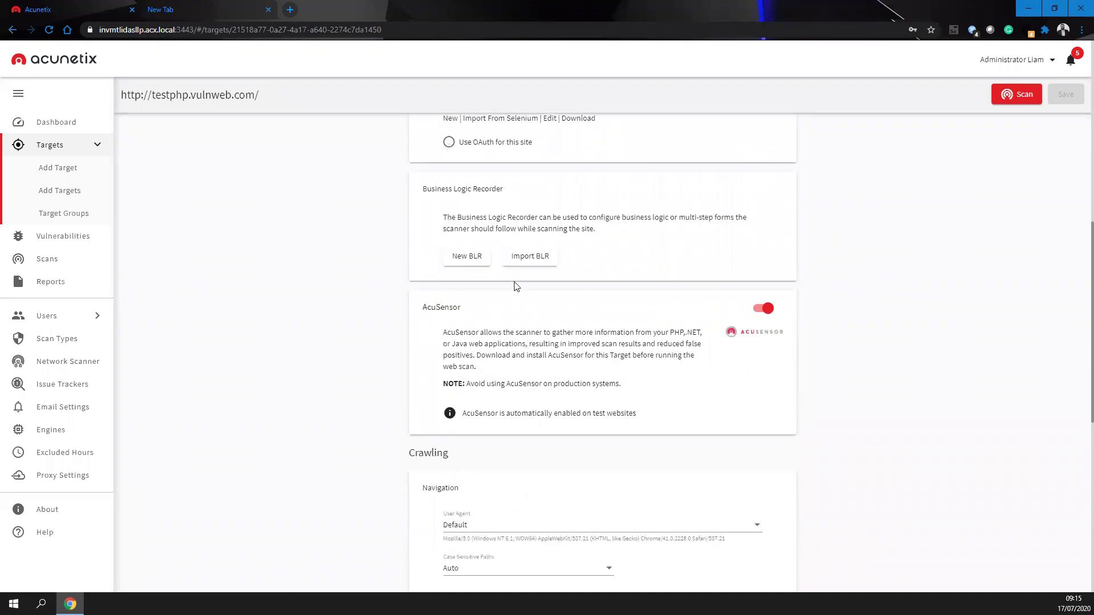
- Read through the AcuSensor, Crawling and Import Files sections, then enable HTTP Authentication
left_click_drag(647, 422, 408, 294)
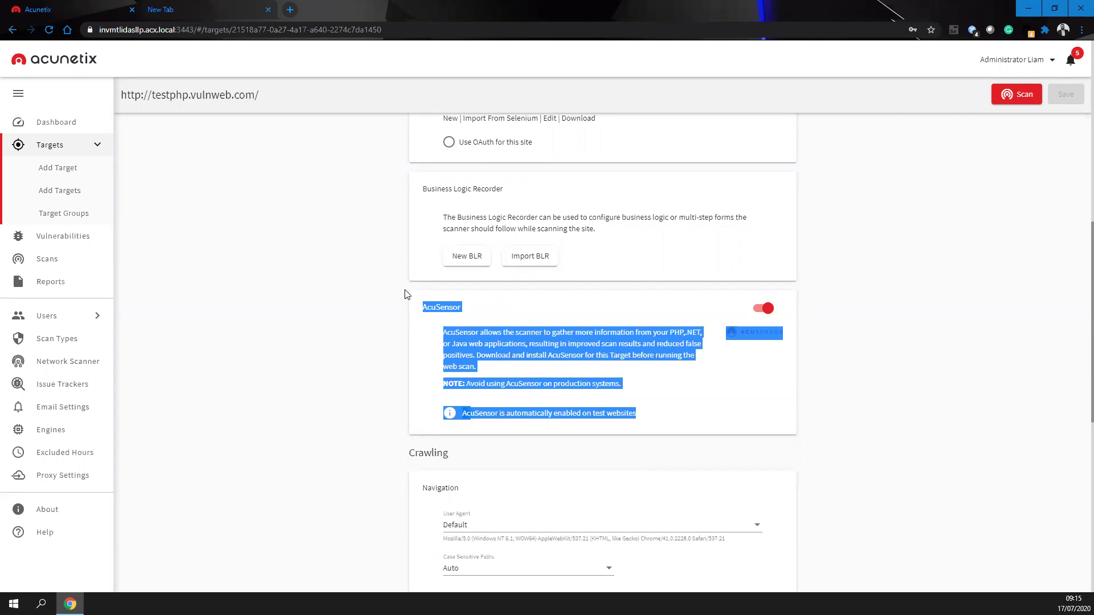
left_click(438, 340)
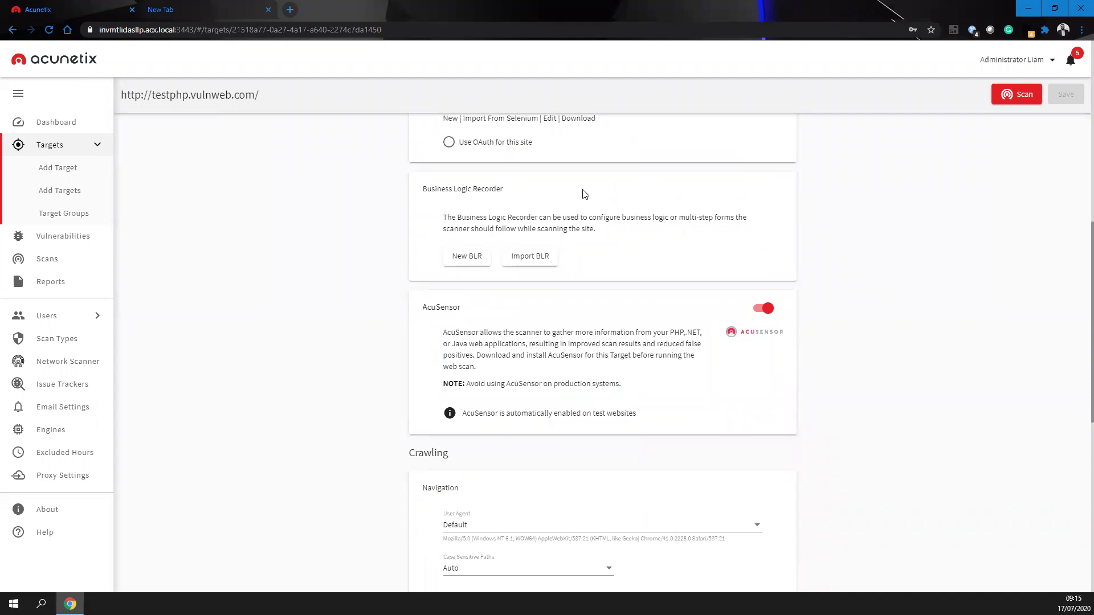
scroll(581, 193, "down", 4)
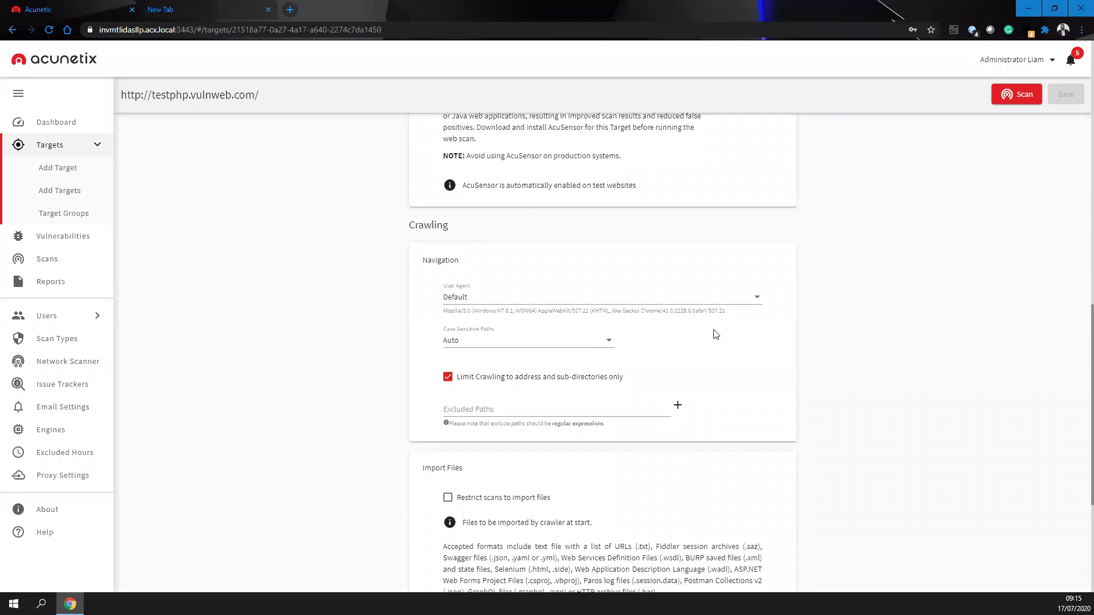
scroll(715, 332, "down", 2)
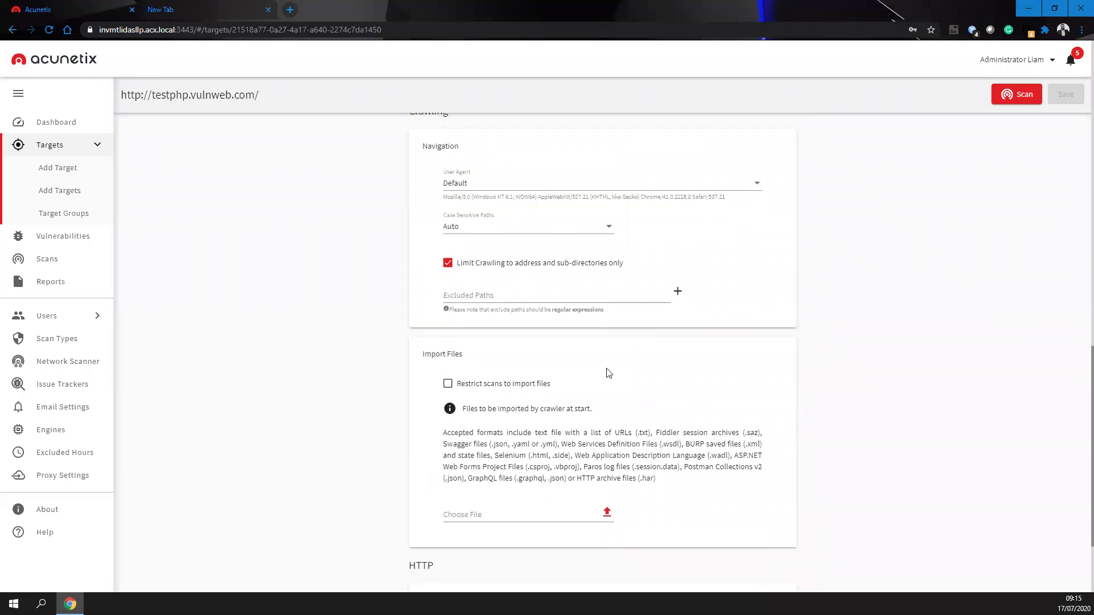
scroll(630, 366, "down", 2)
left_click_drag(680, 373, 408, 303)
left_click(386, 306)
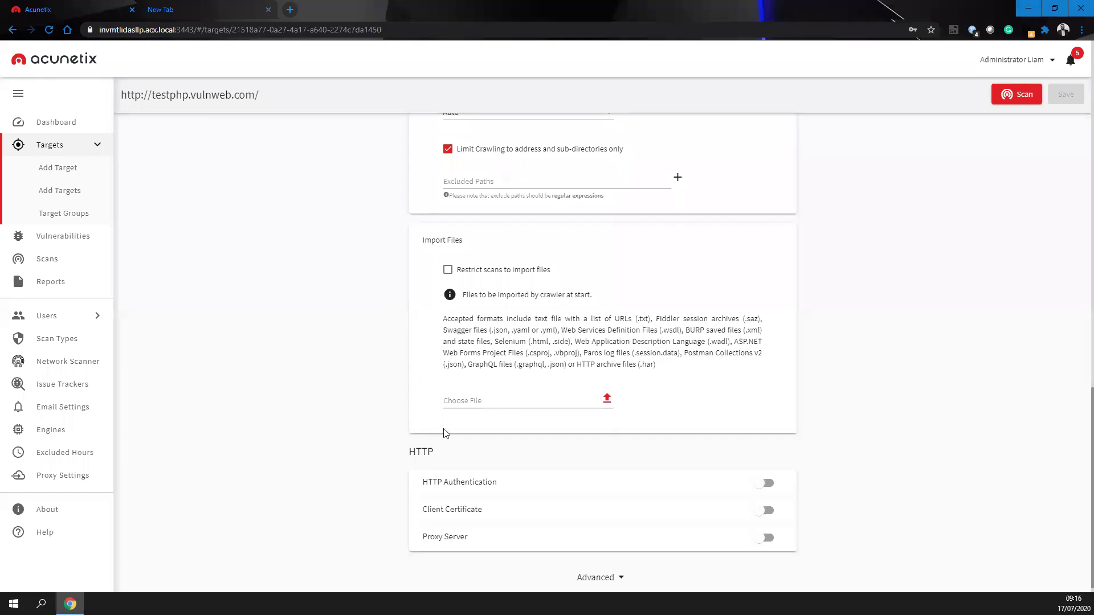
left_click(480, 474)
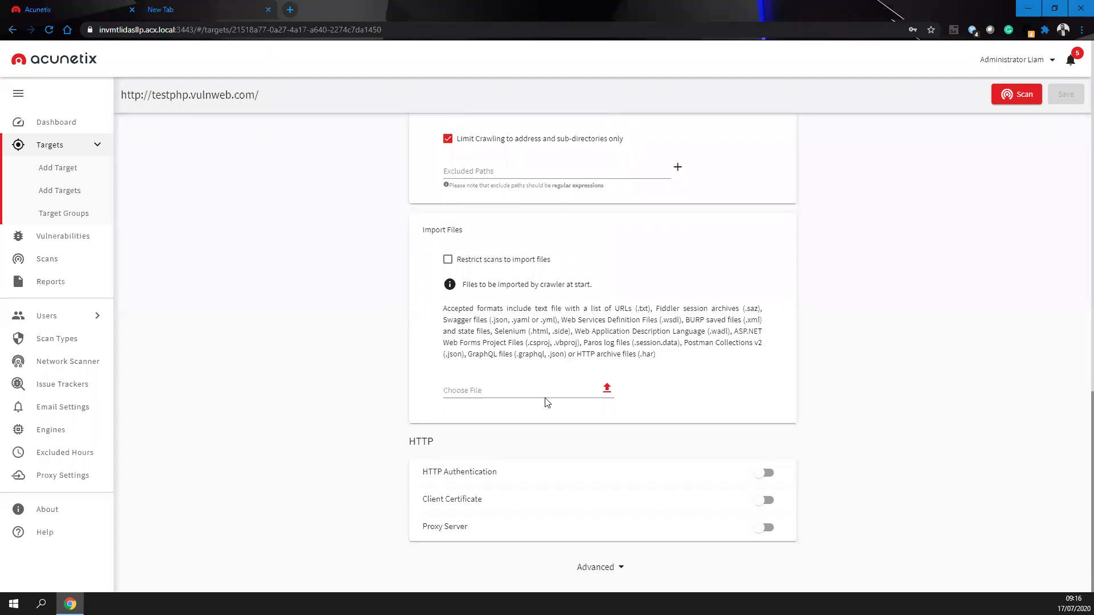
scroll(478, 360, "down", 4)
- Enter HTTP Authentication user name admin and the password in both password fields
left_click(476, 359)
type("admin")
key("Tab")
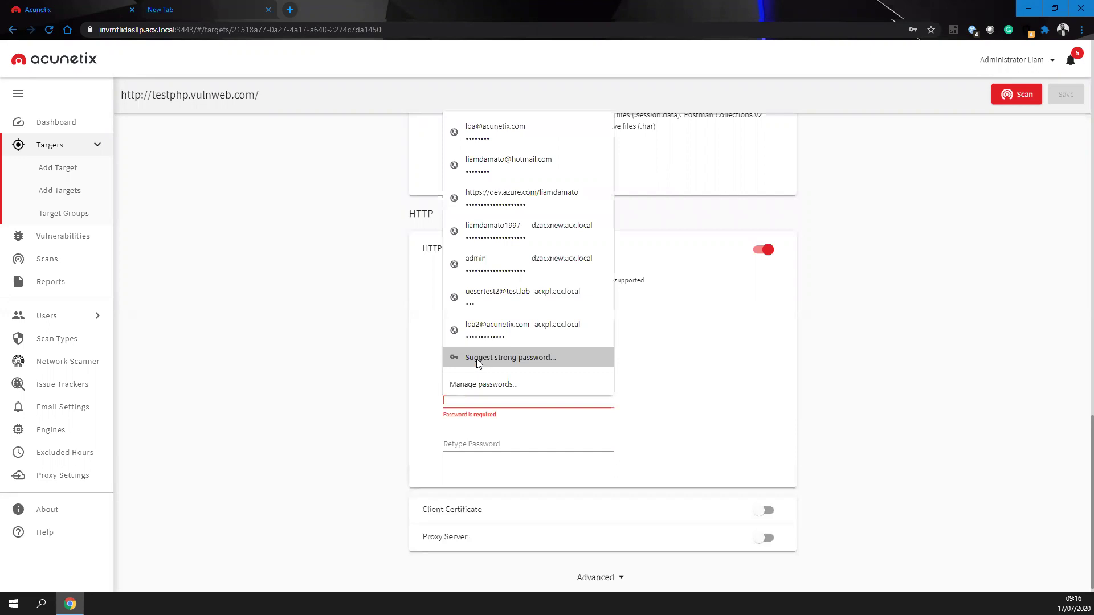
type("test")
key("Tab")
type("test")
left_click(1057, 140)
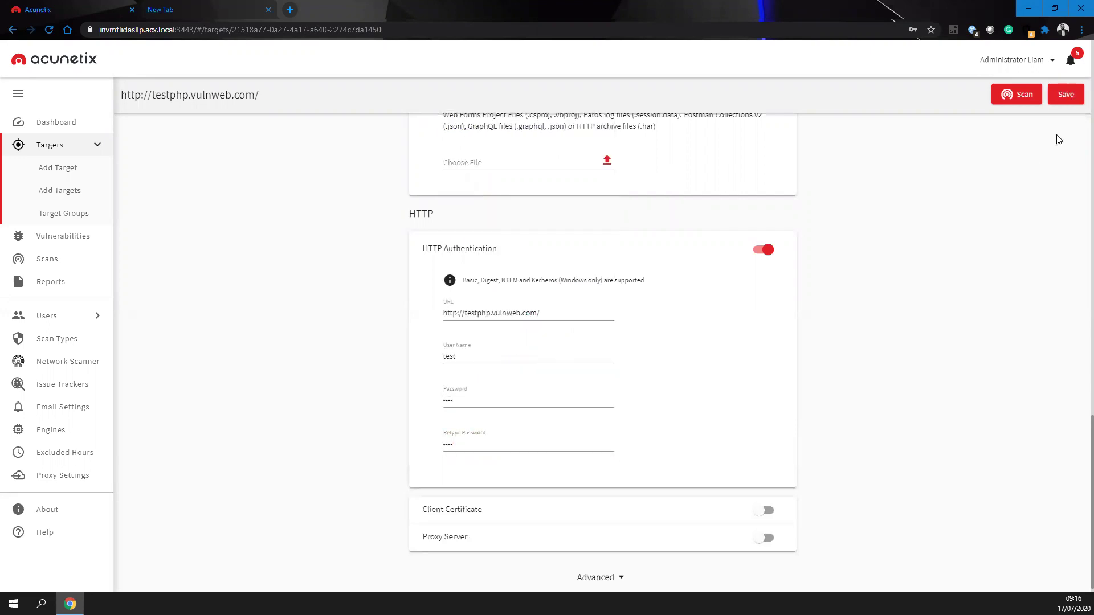
- Turn the Client Certificate and Proxy Server options on to inspect them, then off again
left_click(476, 509)
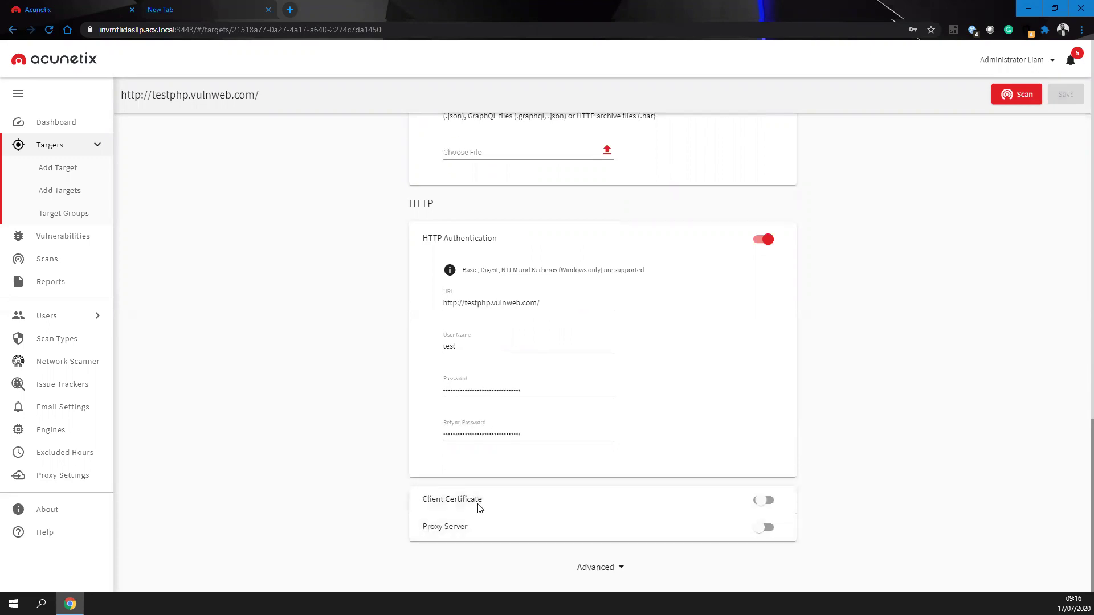
scroll(772, 290, "down", 3)
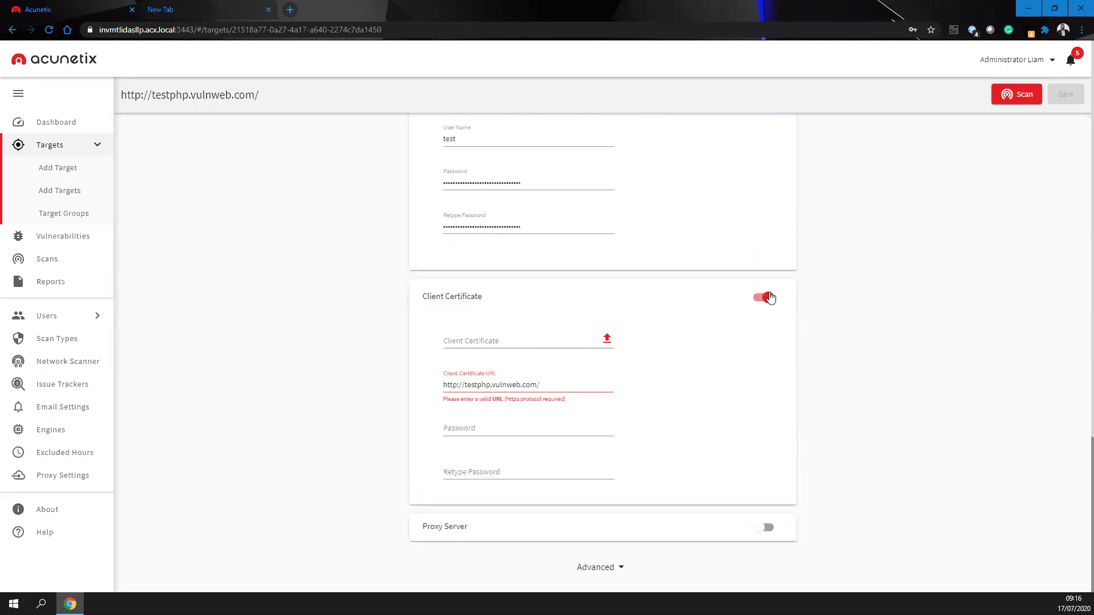
left_click(771, 298)
left_click(469, 535)
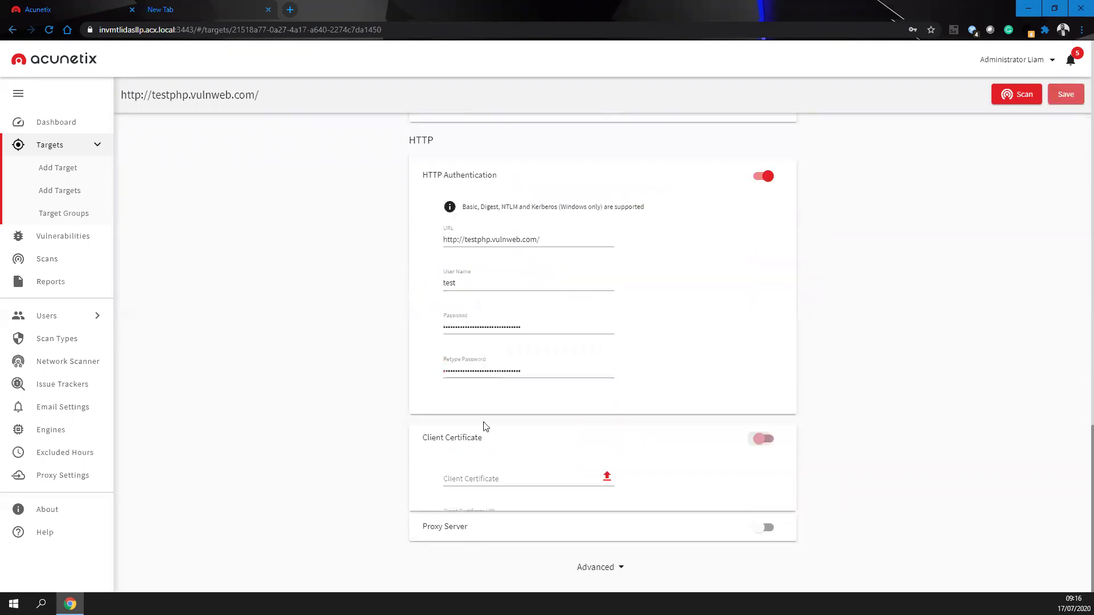
scroll(516, 570, "down", 3)
left_click(507, 541)
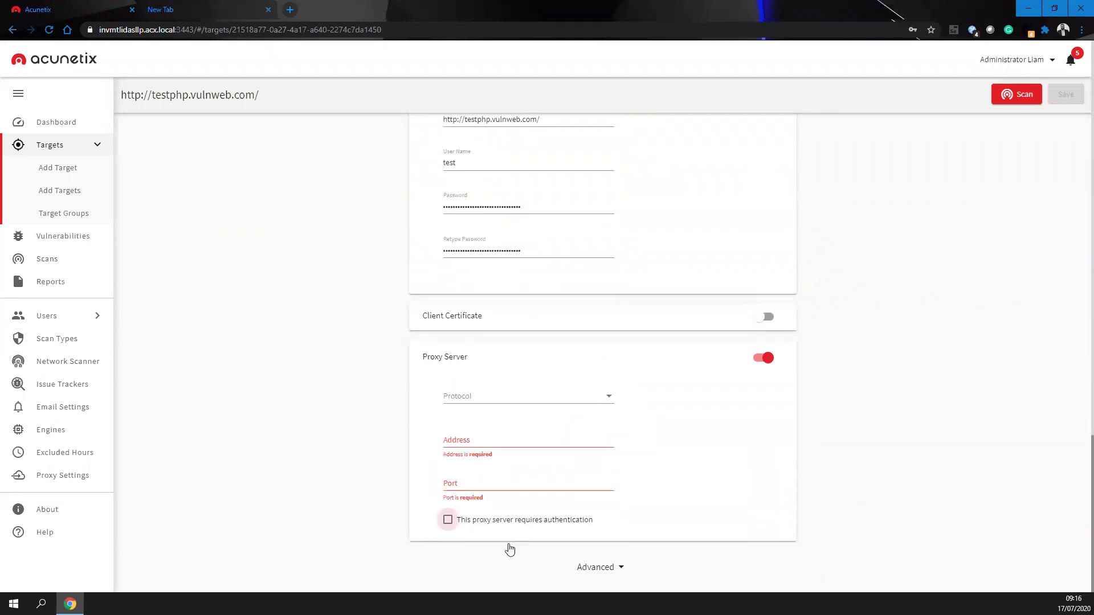
left_click(763, 358)
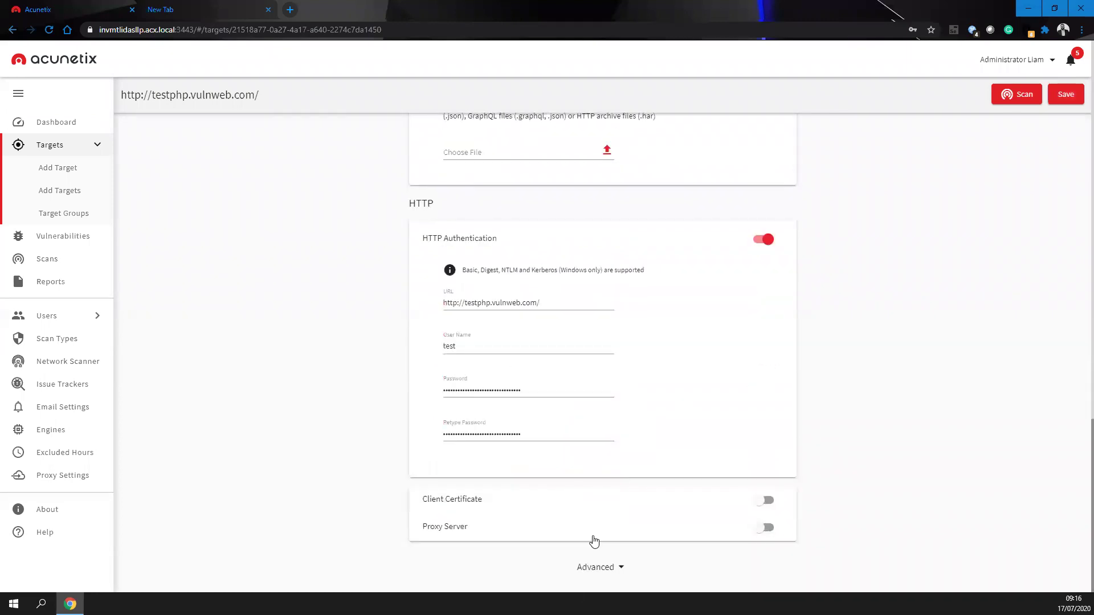
- Try ticking ASP and Python under Technologies, then untick them and switch Technologies off
scroll(505, 330, "down", 6)
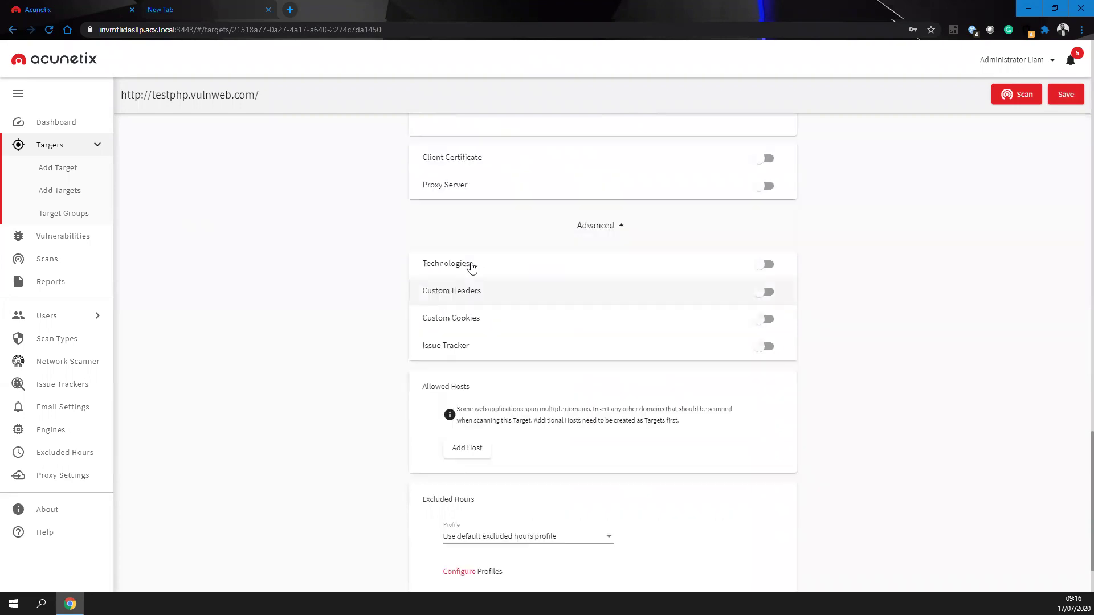
left_click(448, 328)
left_click(448, 341)
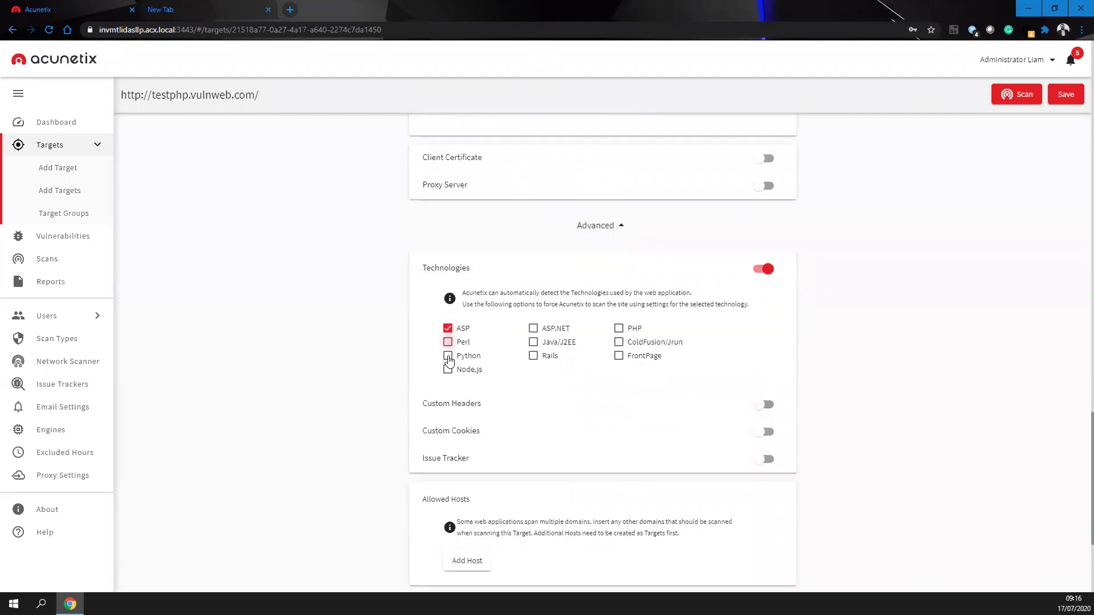
left_click(447, 355)
left_click(448, 341)
left_click(448, 328)
left_click(448, 356)
left_click(698, 278)
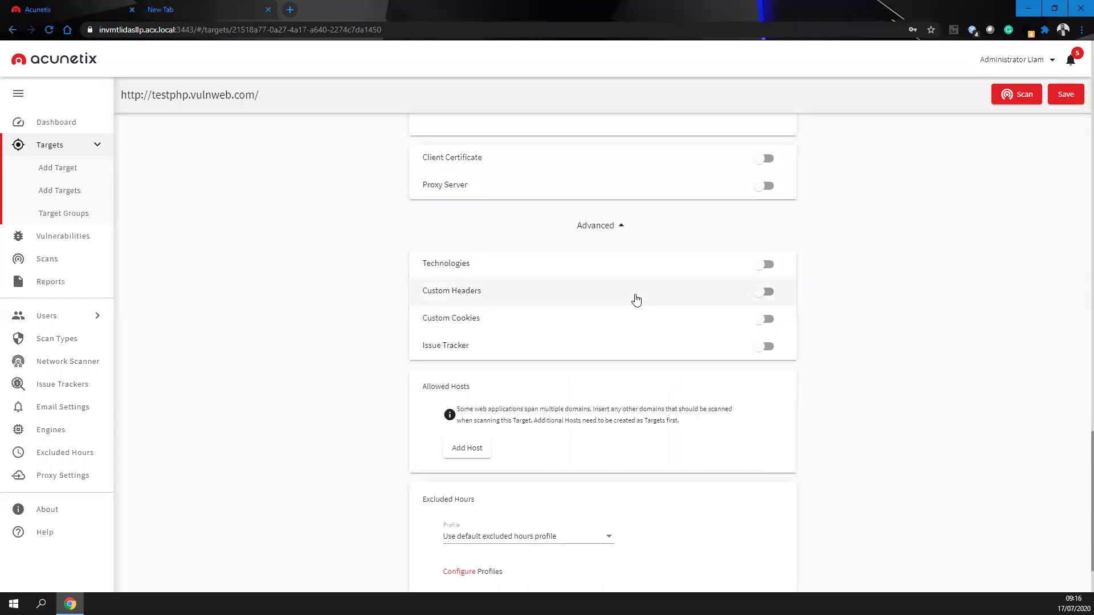
- Toggle Custom Headers and custom cookies on and back off
left_click(453, 298)
left_click(468, 343)
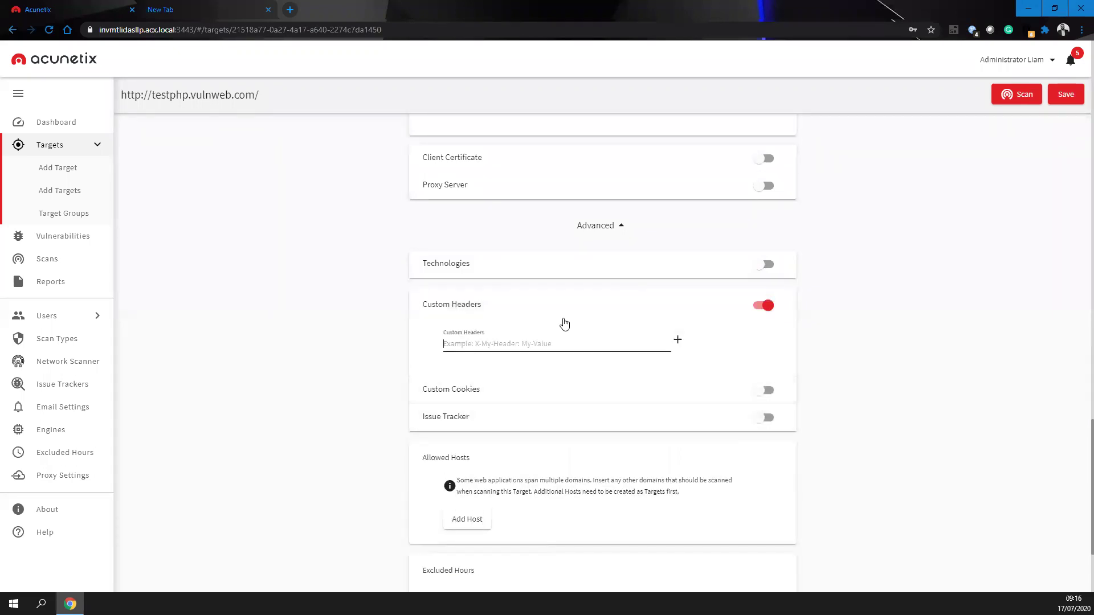
left_click(765, 310)
left_click(764, 319)
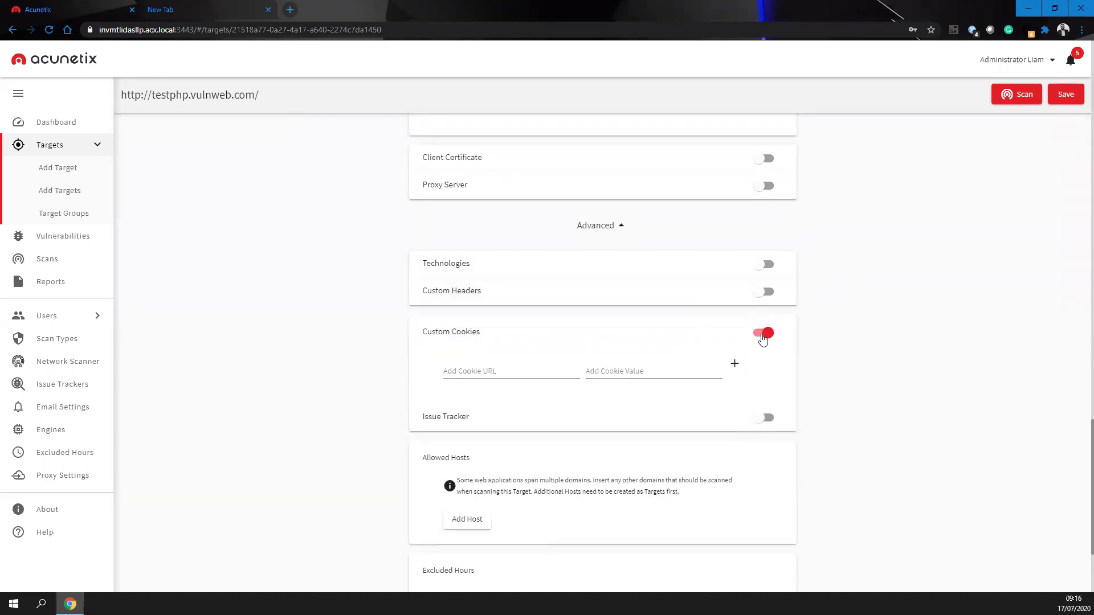
left_click(762, 335)
- Enable the issue tracker, choose Jira, and save the target settings
left_click(764, 360)
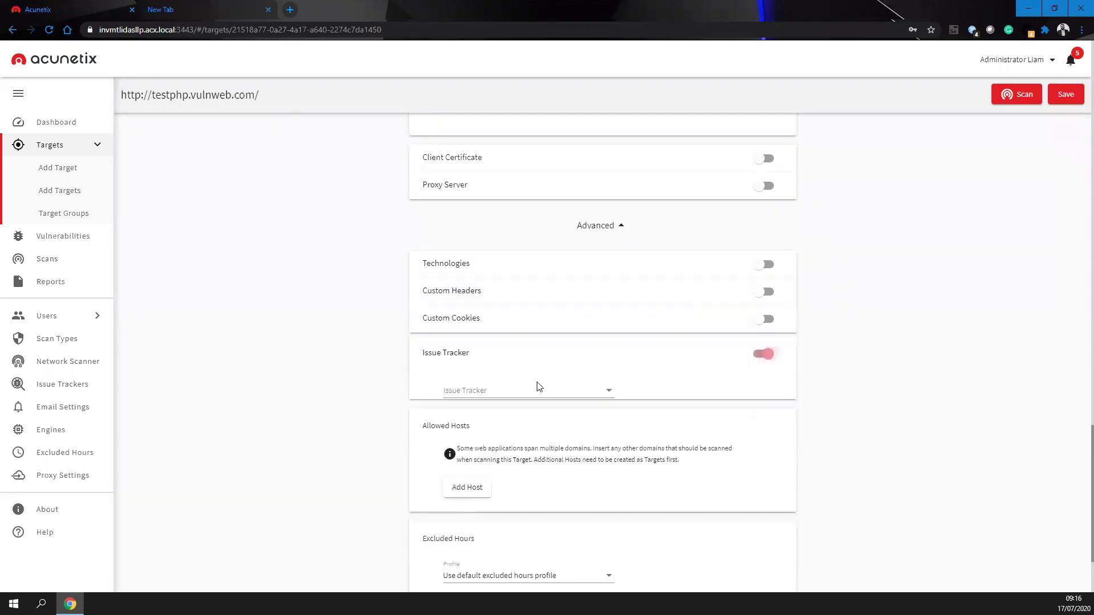
left_click(465, 395)
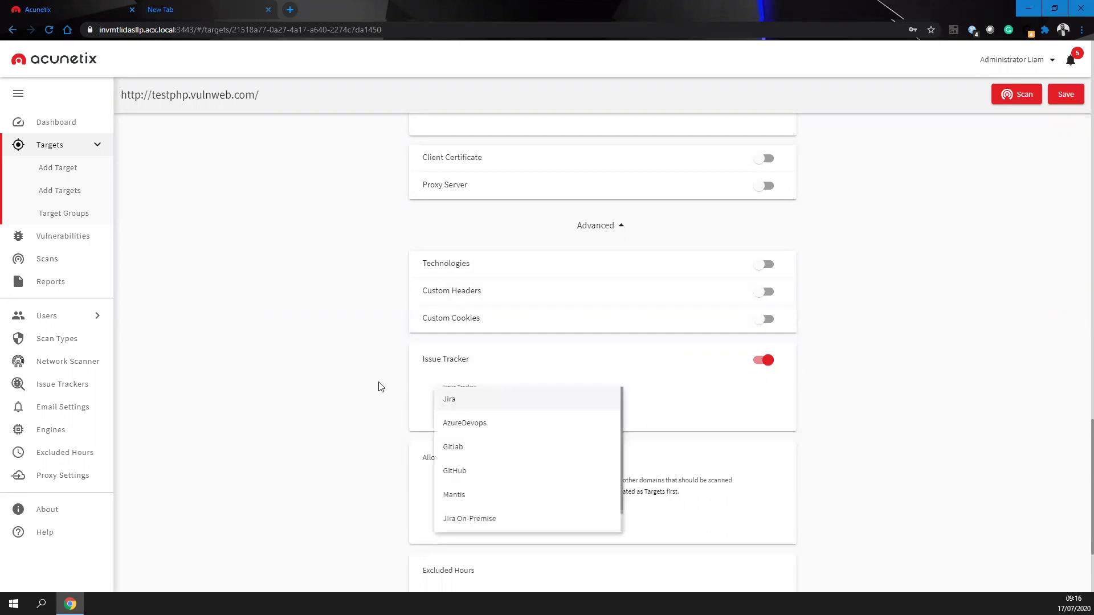
left_click(454, 400)
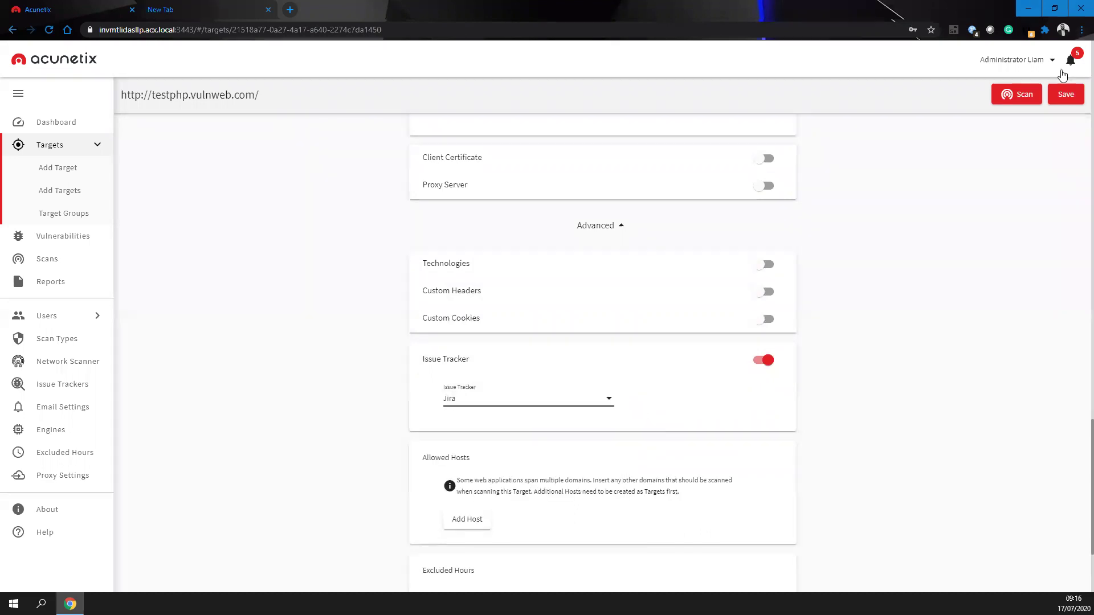
left_click(1058, 96)
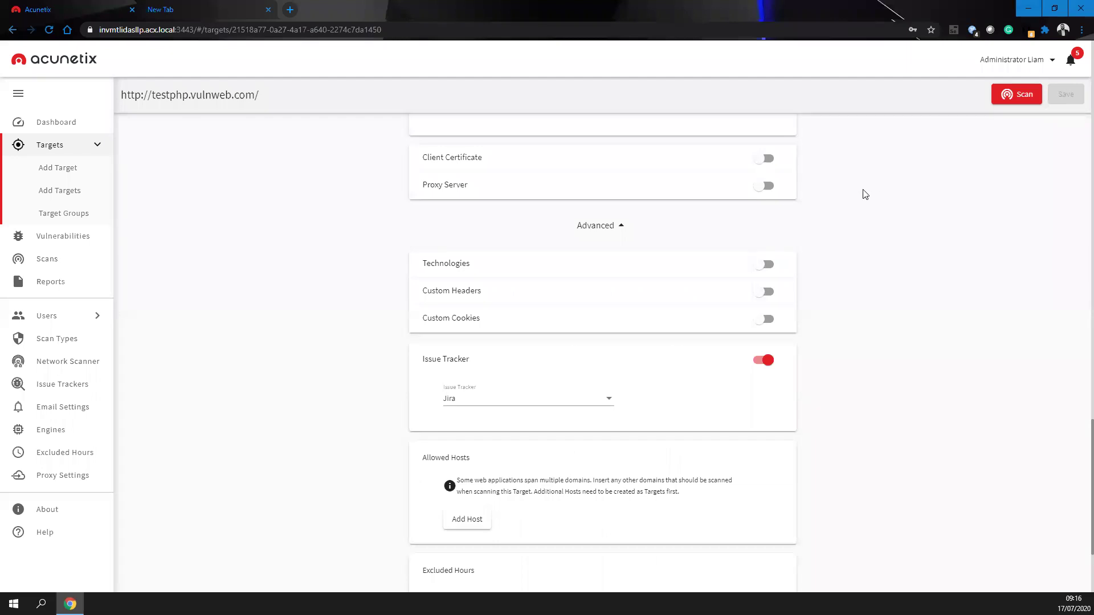
scroll(618, 344, "down", 2)
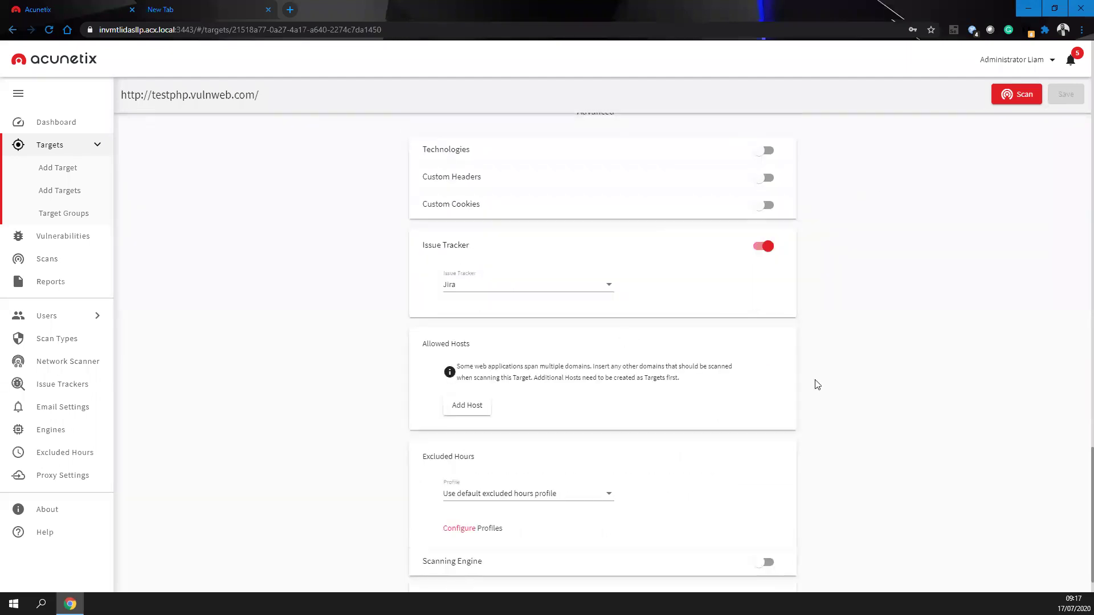
scroll(758, 237, "down", 1)
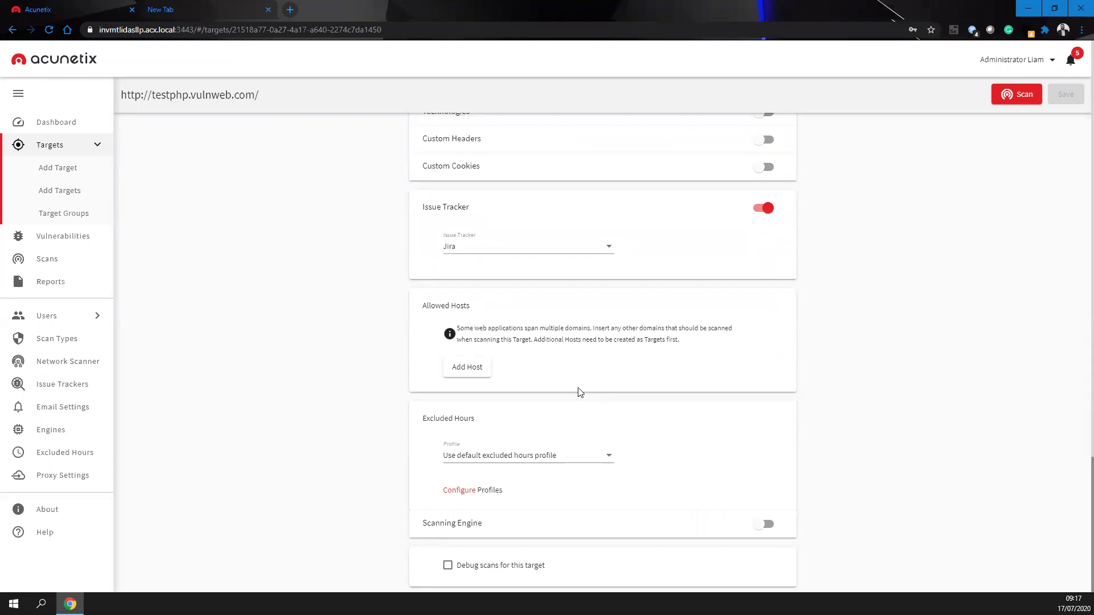
left_click(602, 463)
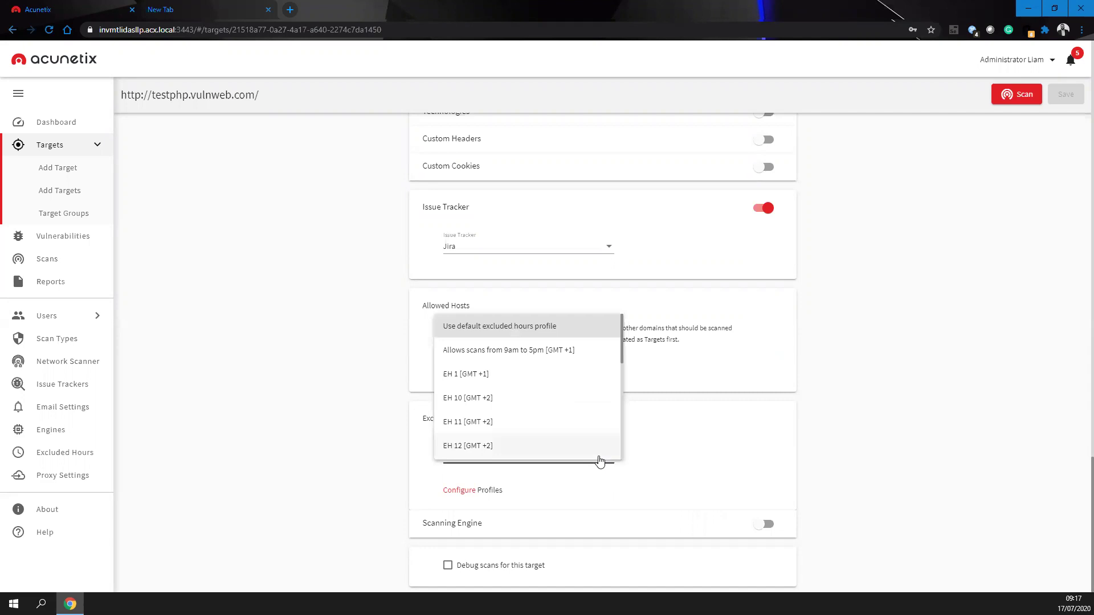
scroll(513, 408, "down", 5)
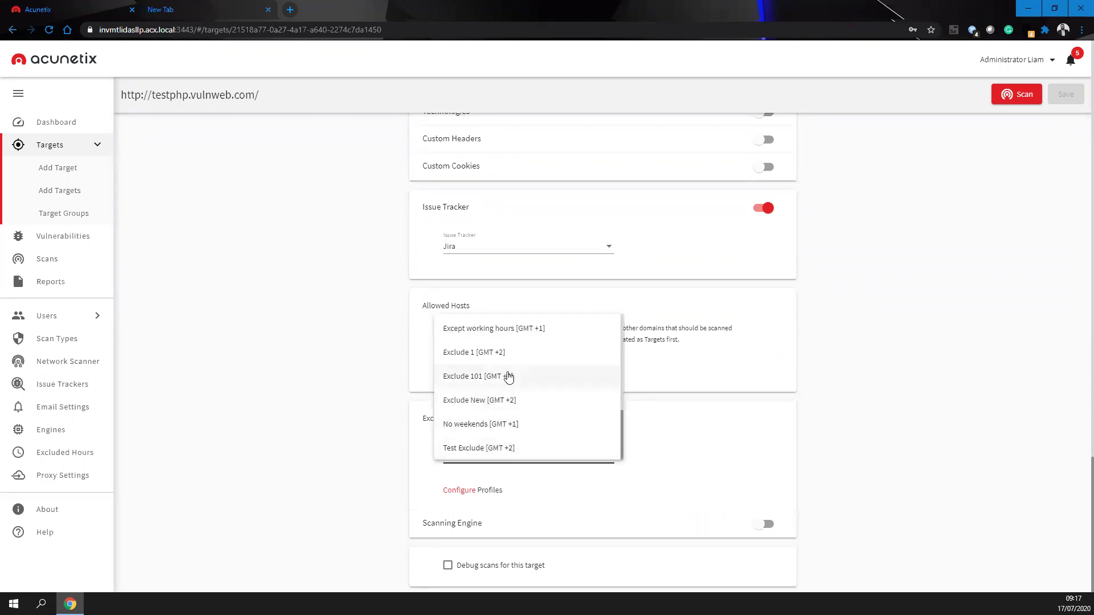
scroll(533, 353, "up", 4)
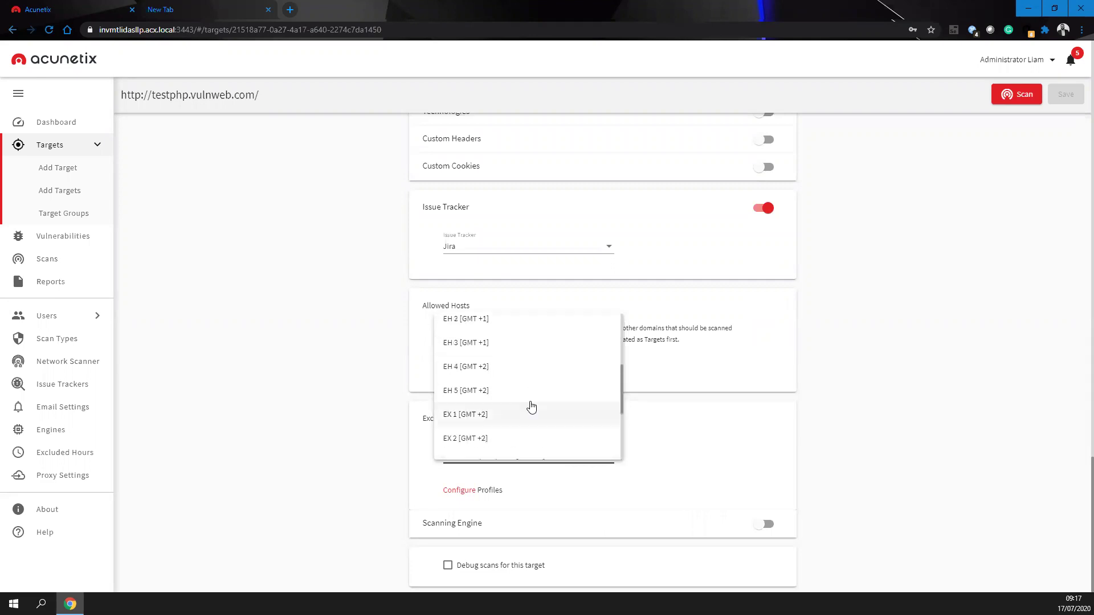
scroll(532, 406, "up", 6)
scroll(594, 444, "down", 2)
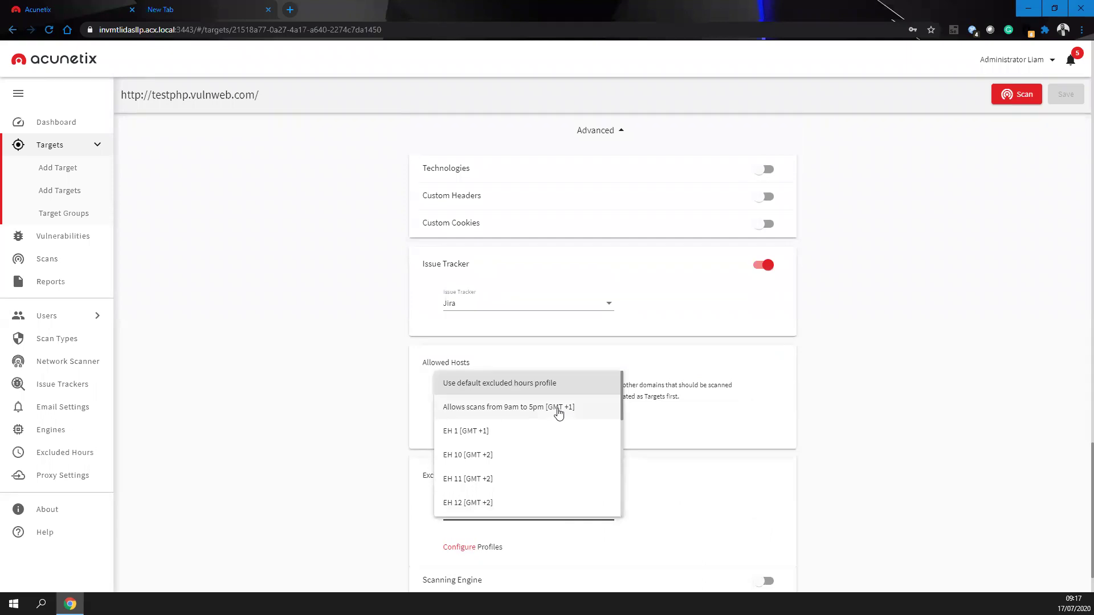
left_click(889, 350)
scroll(591, 409, "down", 1)
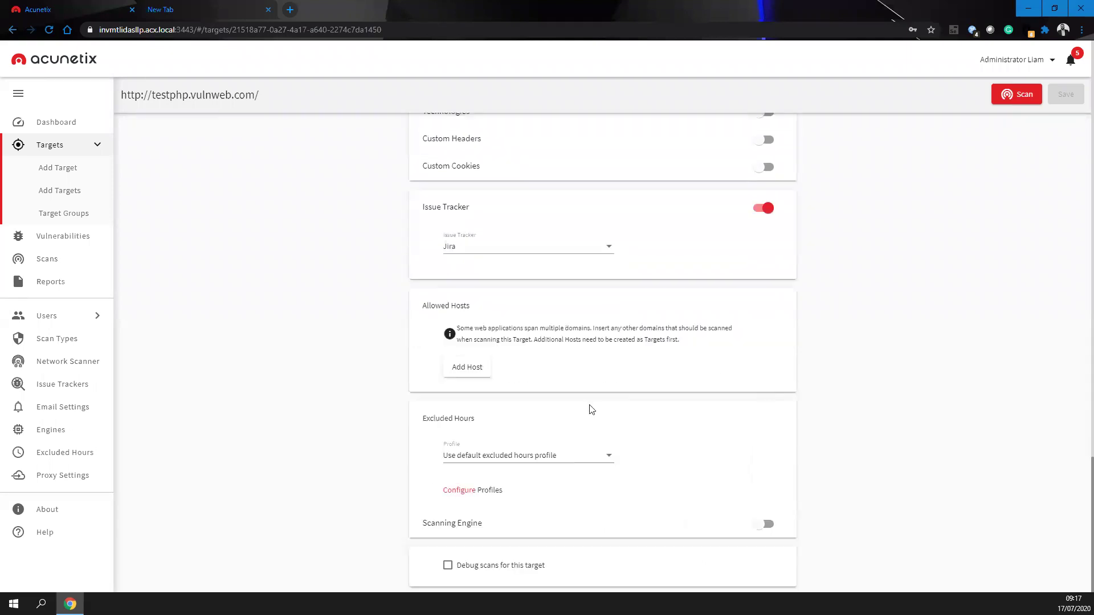
left_click(468, 532)
scroll(510, 530, "down", 1)
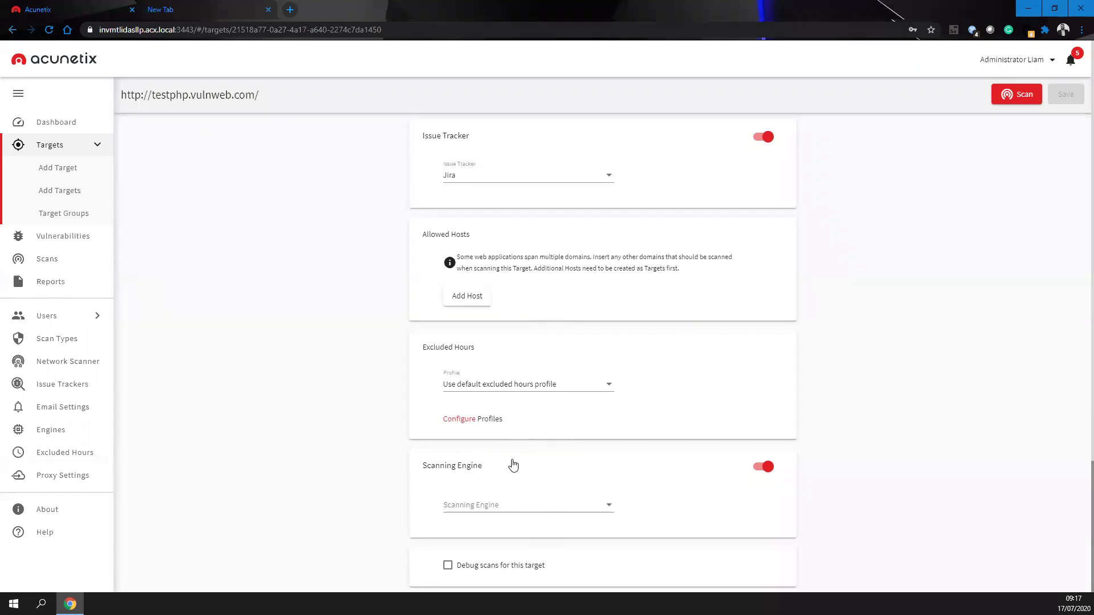
left_click(761, 468)
left_click(1065, 95)
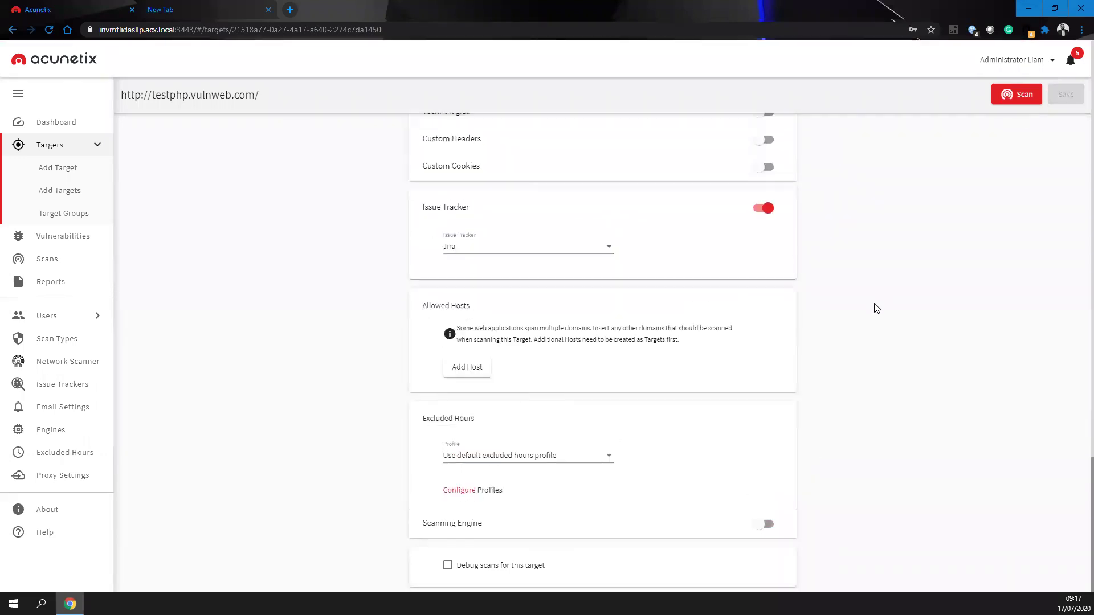
scroll(997, 212, "up", 10)
- Begin a new scan of the testphp target and browse the available scan types
left_click(1021, 94)
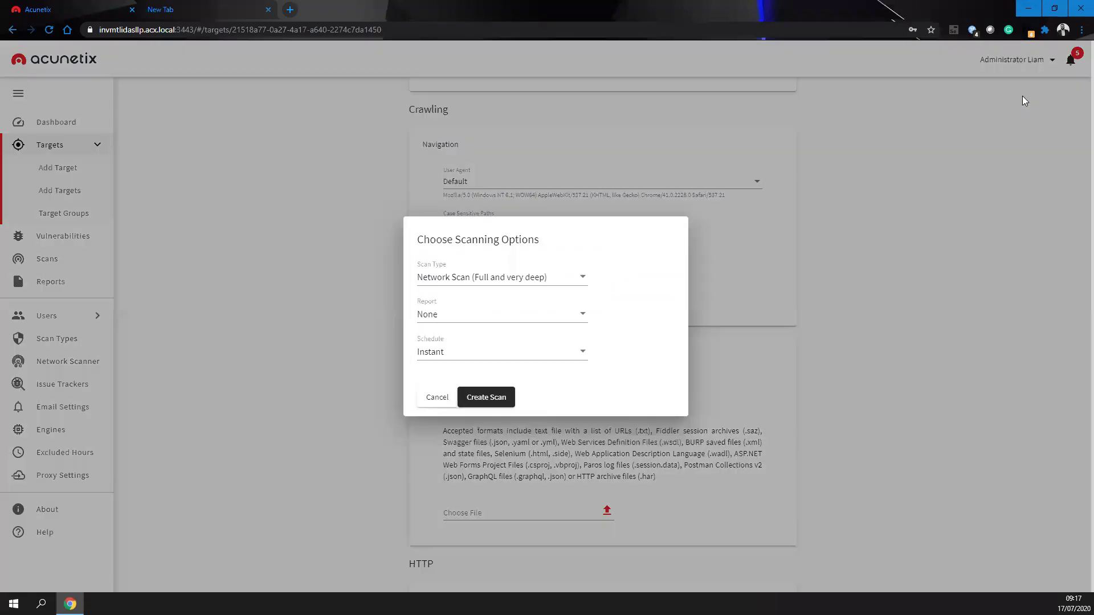
left_click(561, 284)
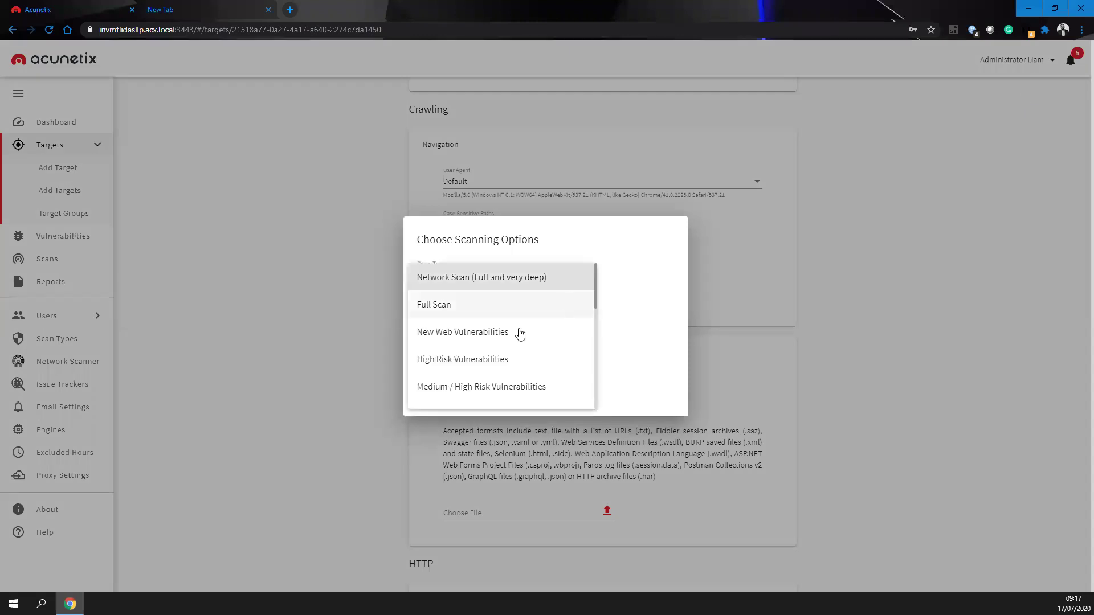
scroll(502, 310, "down", 5)
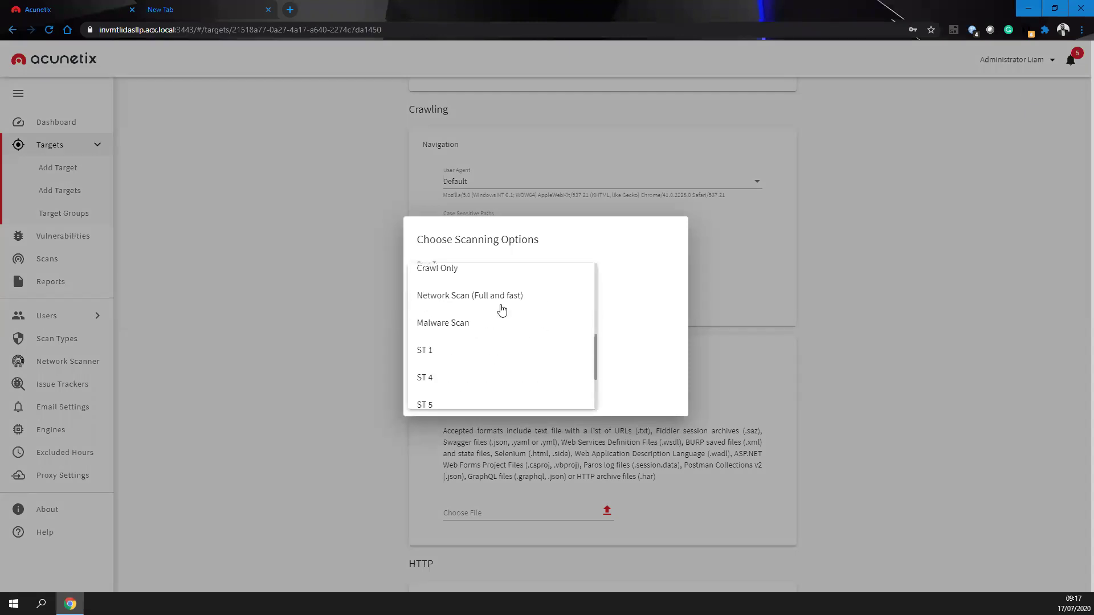
scroll(526, 302, "down", 1)
scroll(530, 301, "up", 5)
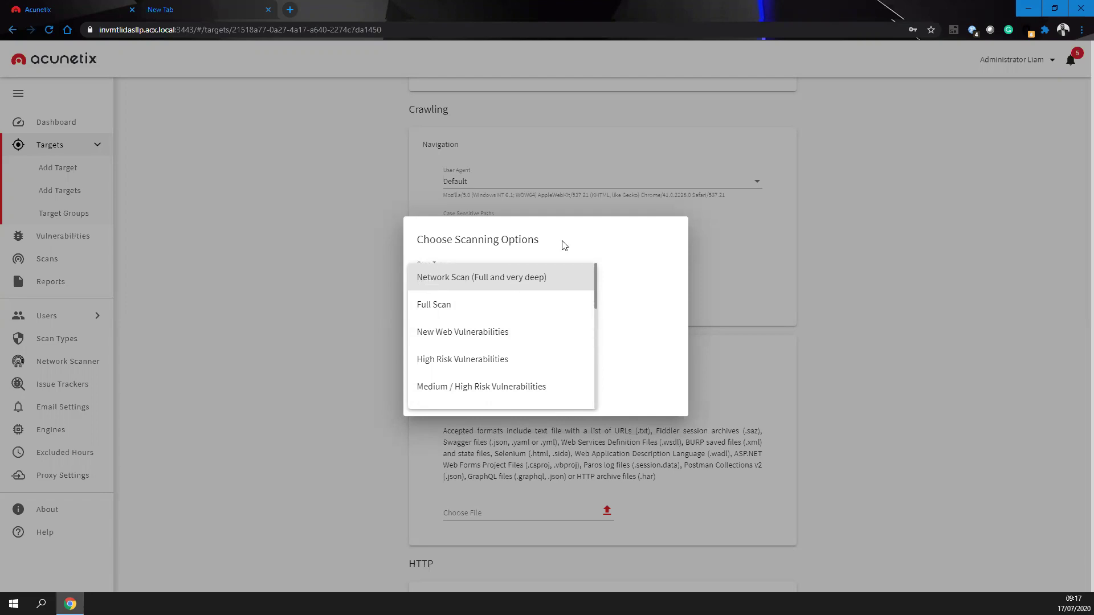
scroll(504, 297, "down", 1)
scroll(505, 297, "down", 3)
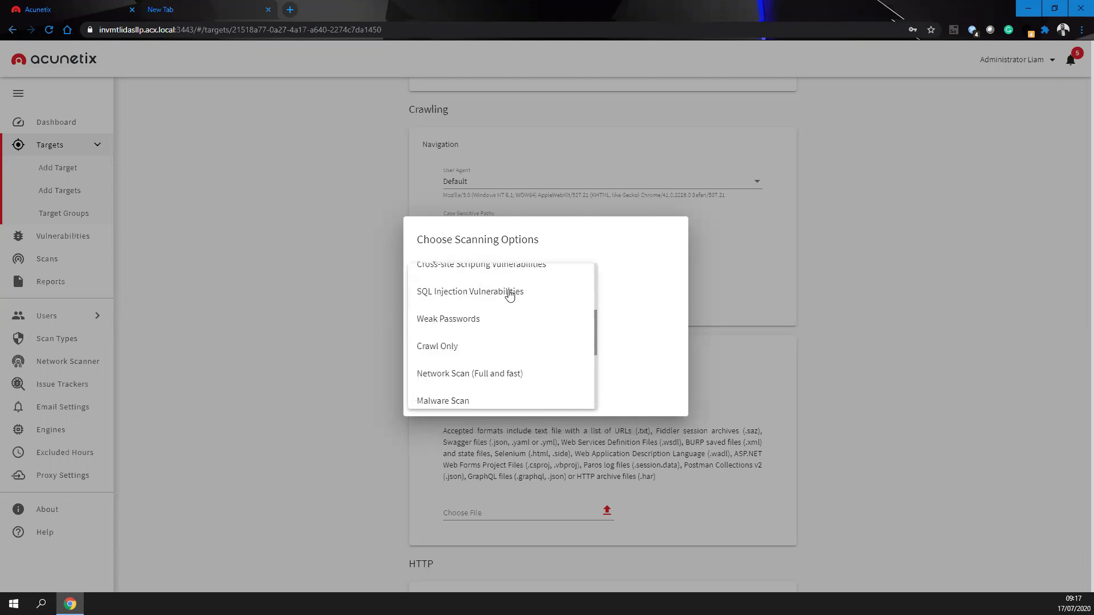
scroll(510, 295, "down", 2)
scroll(510, 294, "up", 4)
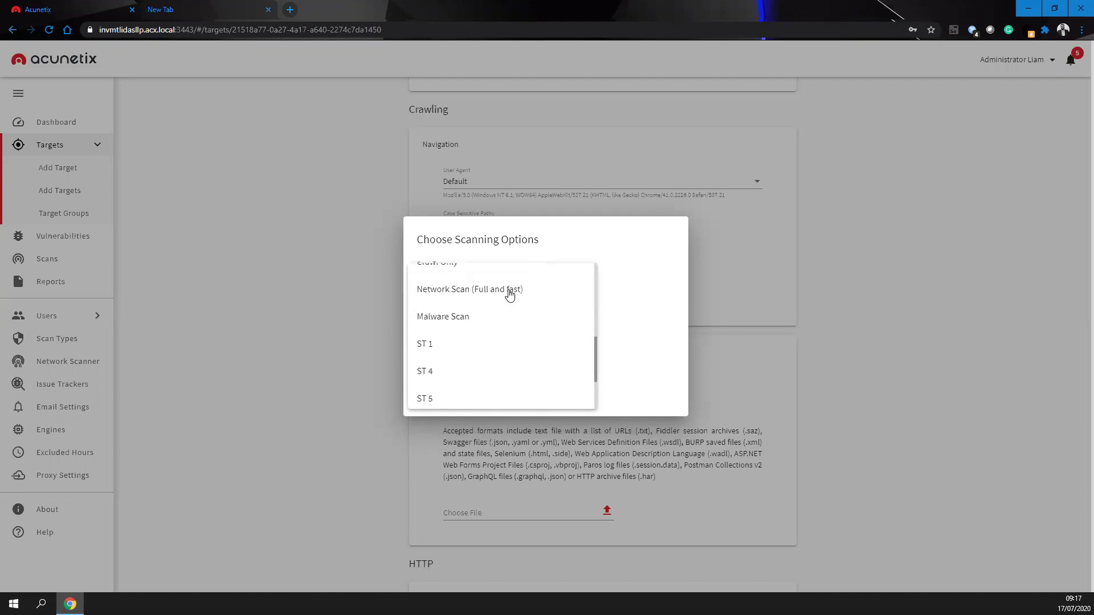
scroll(509, 294, "down", 1)
scroll(509, 295, "up", 3)
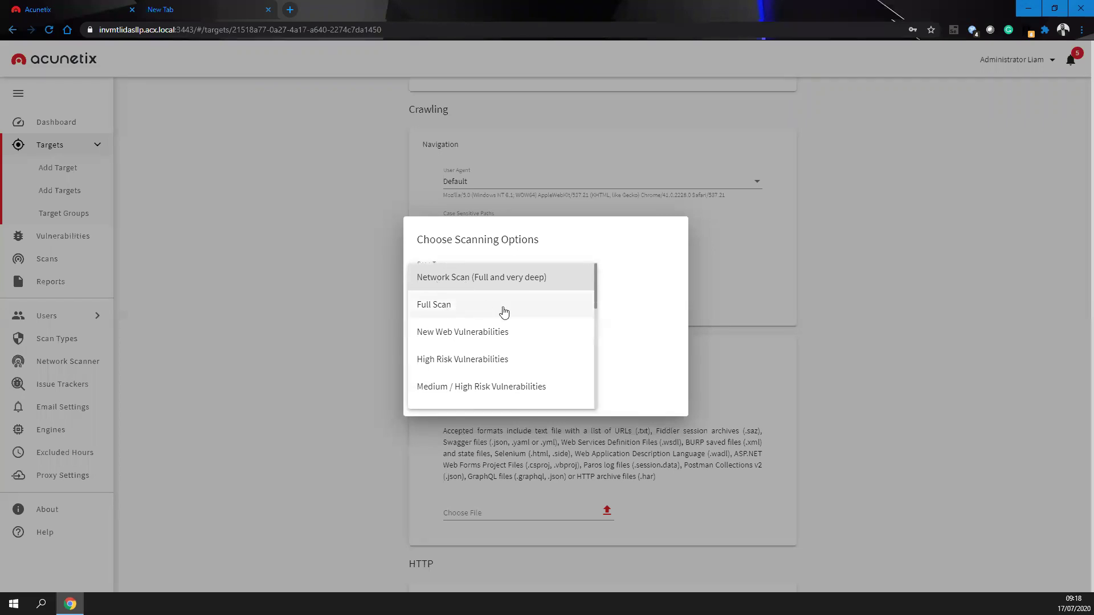
scroll(508, 375, "down", 1)
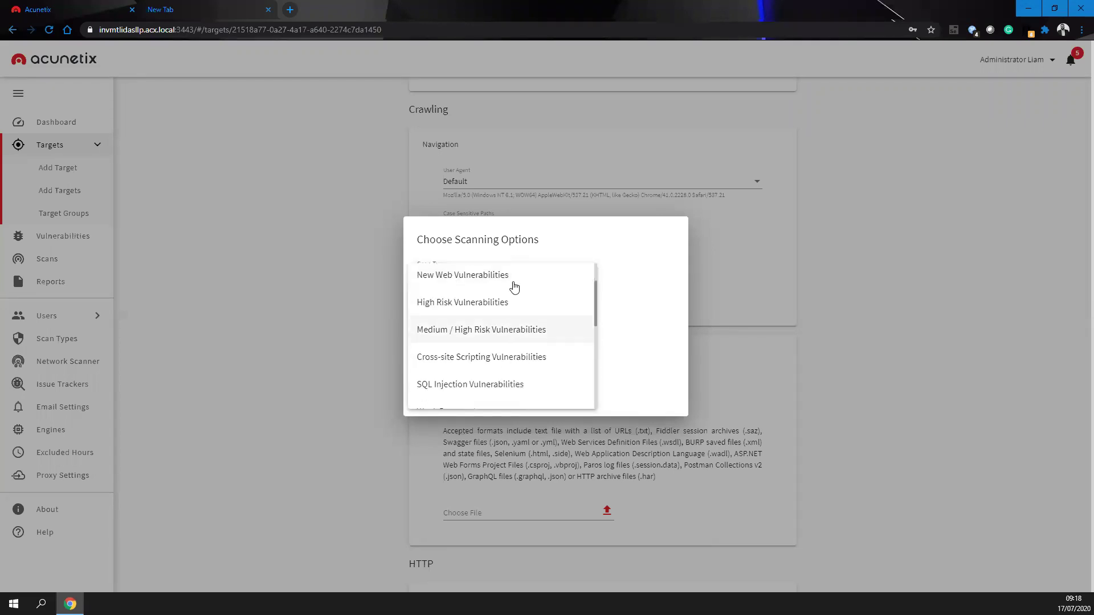
scroll(535, 378, "down", 1)
left_click(620, 326)
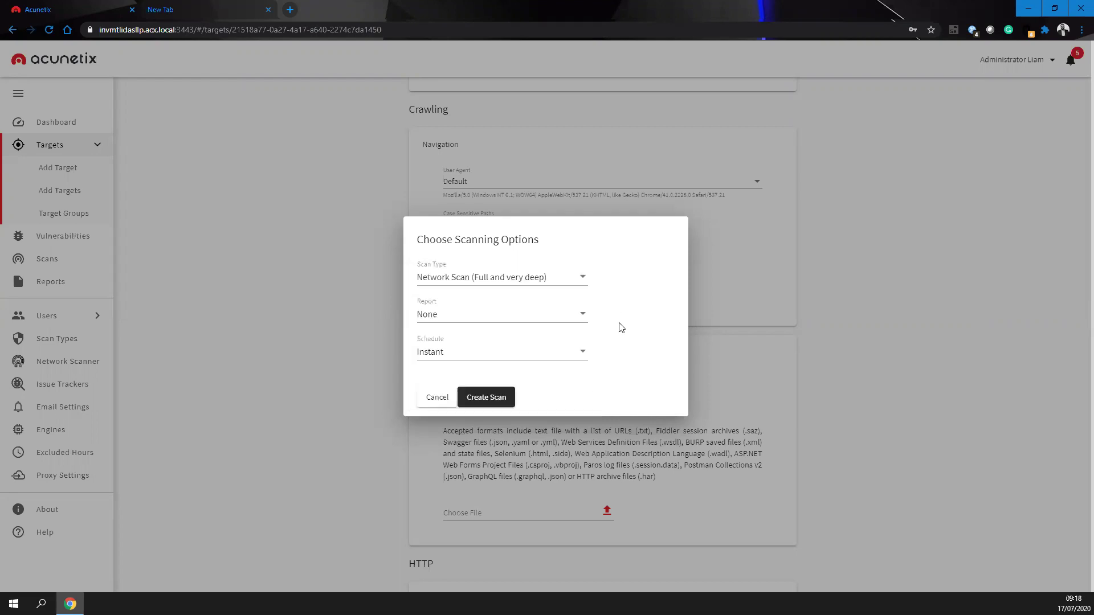
- Choose Full Scan as the scan type with the Developer report template
left_click(472, 279)
left_click(484, 304)
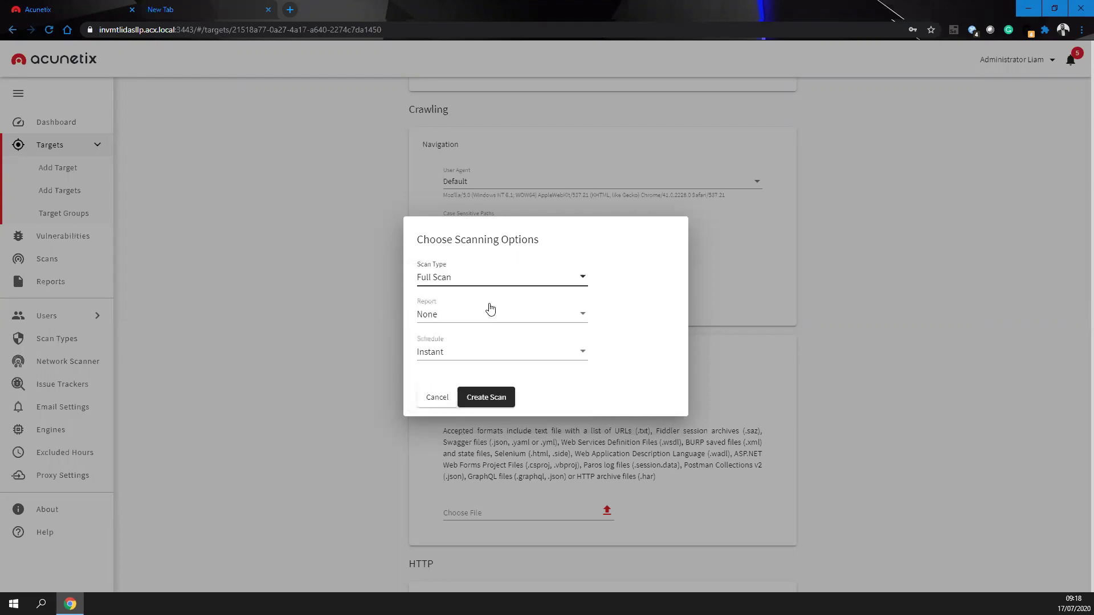
left_click(492, 310)
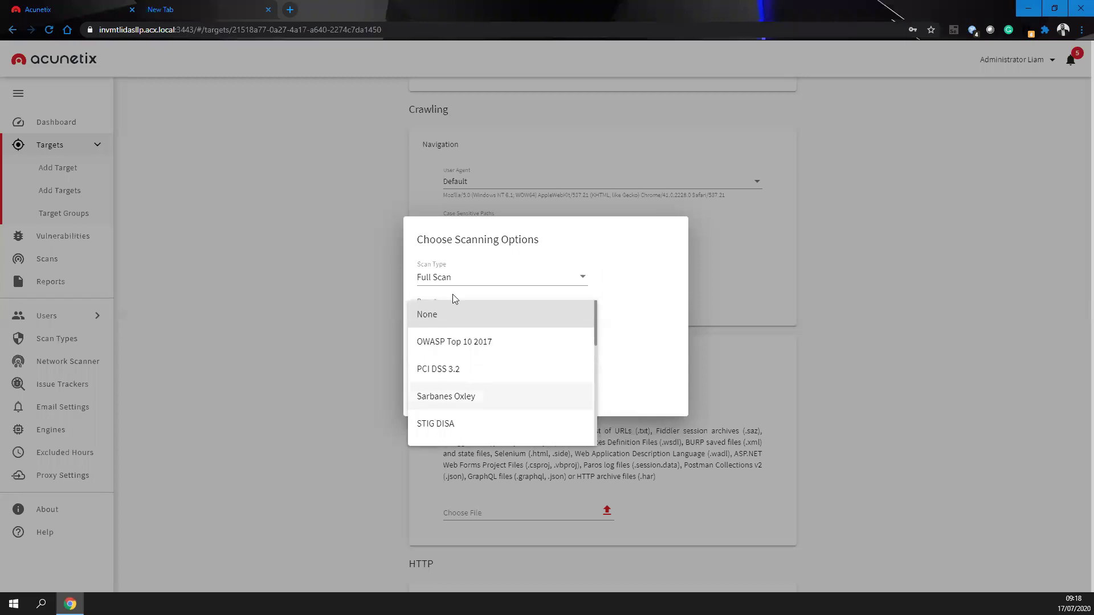
scroll(496, 368, "down", 2)
scroll(501, 358, "down", 3)
scroll(502, 357, "up", 4)
scroll(473, 365, "up", 3)
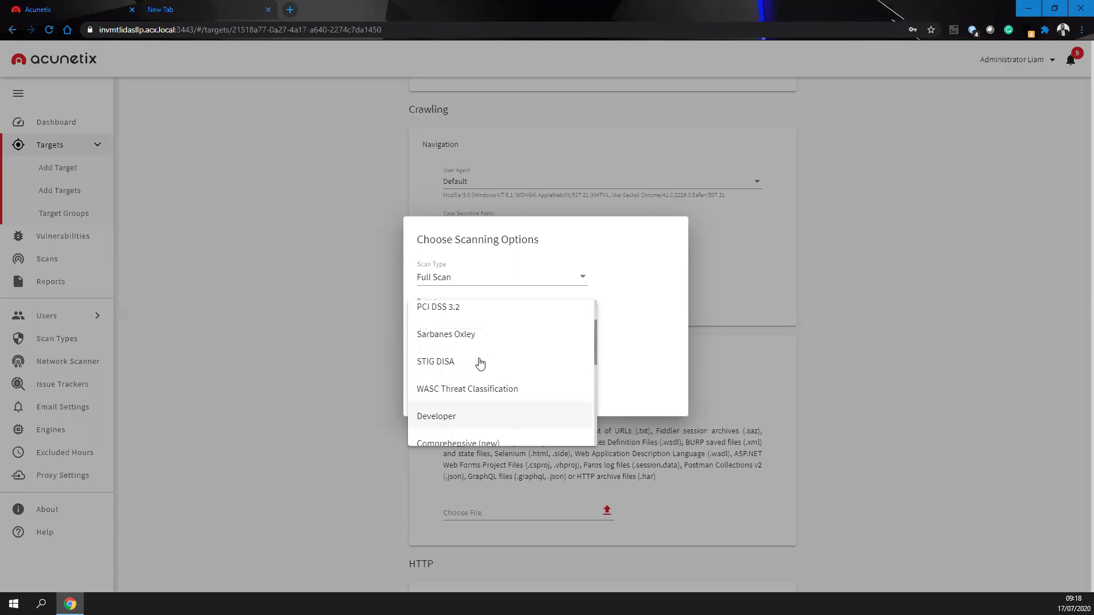
scroll(466, 365, "down", 2)
scroll(466, 365, "down", 2)
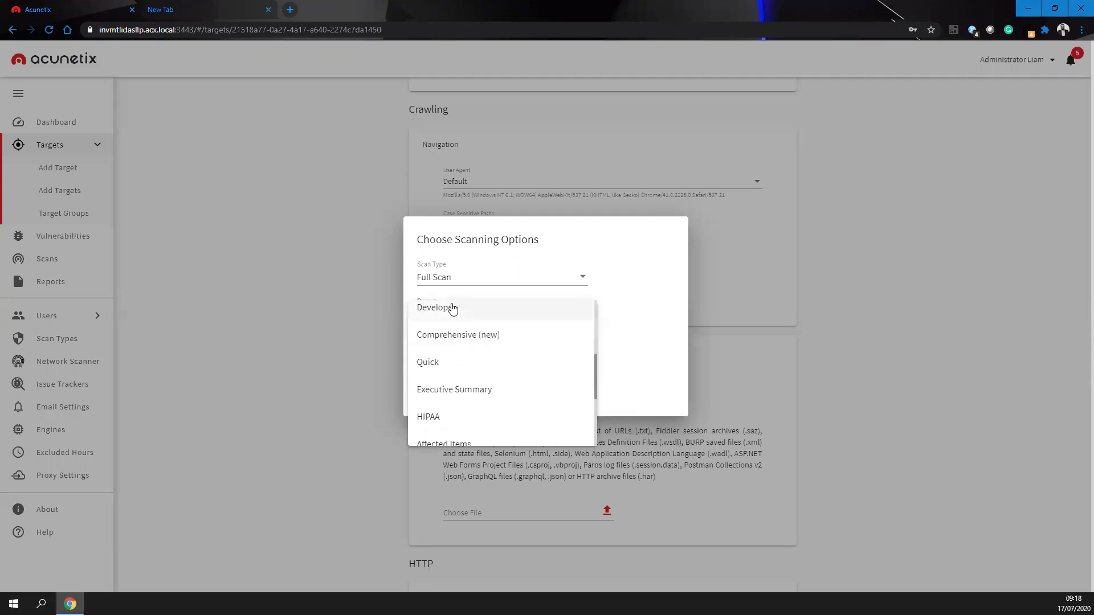
left_click(453, 309)
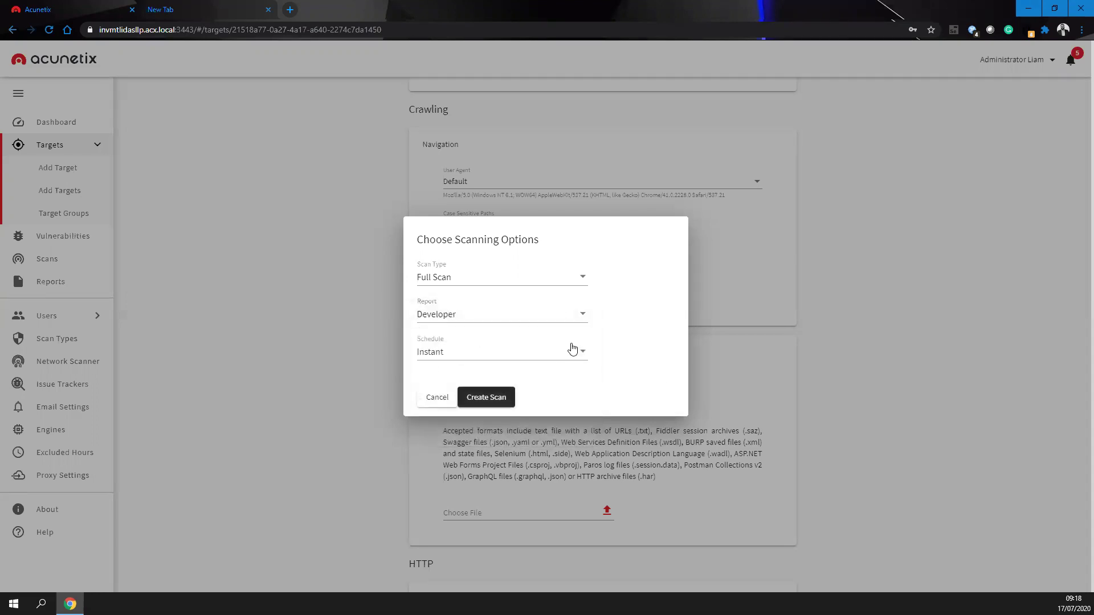
- Try scheduling the scan for July 18, 2020 at 12:30, time sensitive
left_click(456, 356)
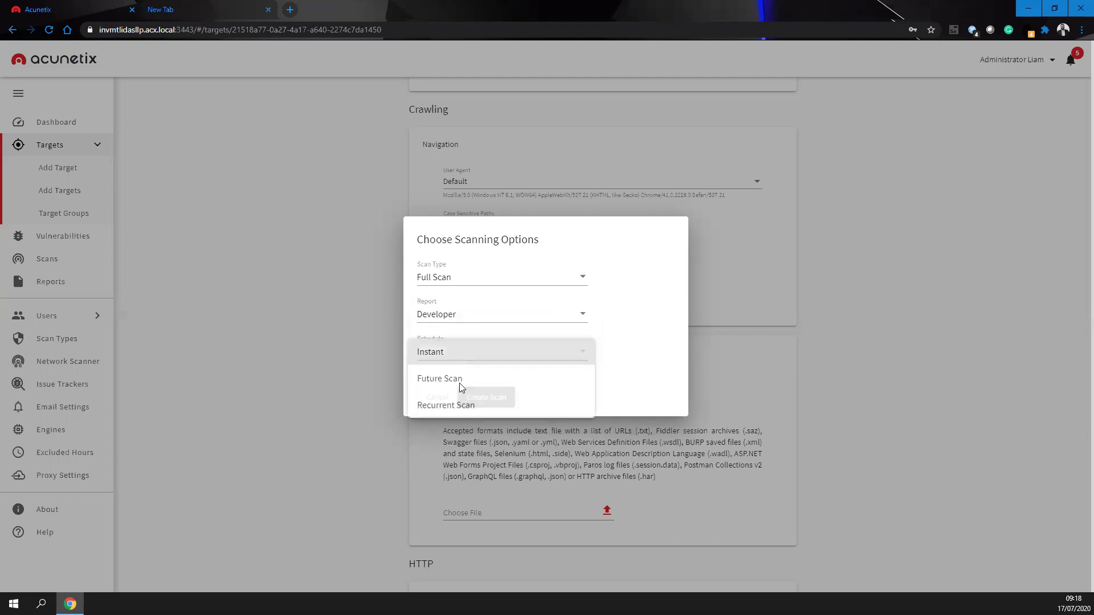
left_click(455, 379)
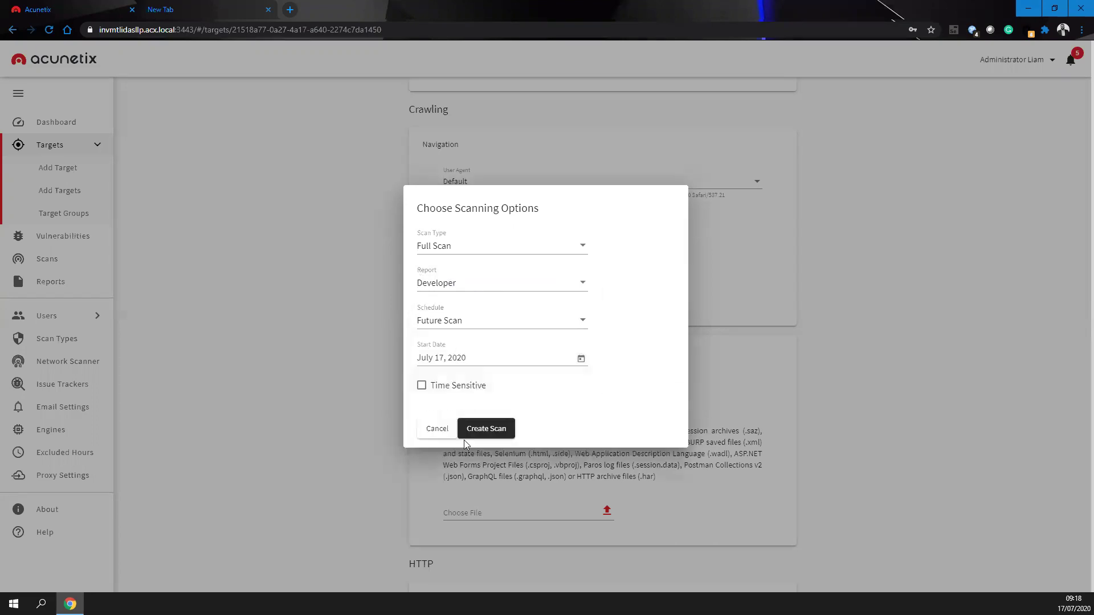
left_click(581, 358)
left_click(564, 486)
left_click(421, 385)
left_click(421, 405)
type("1230")
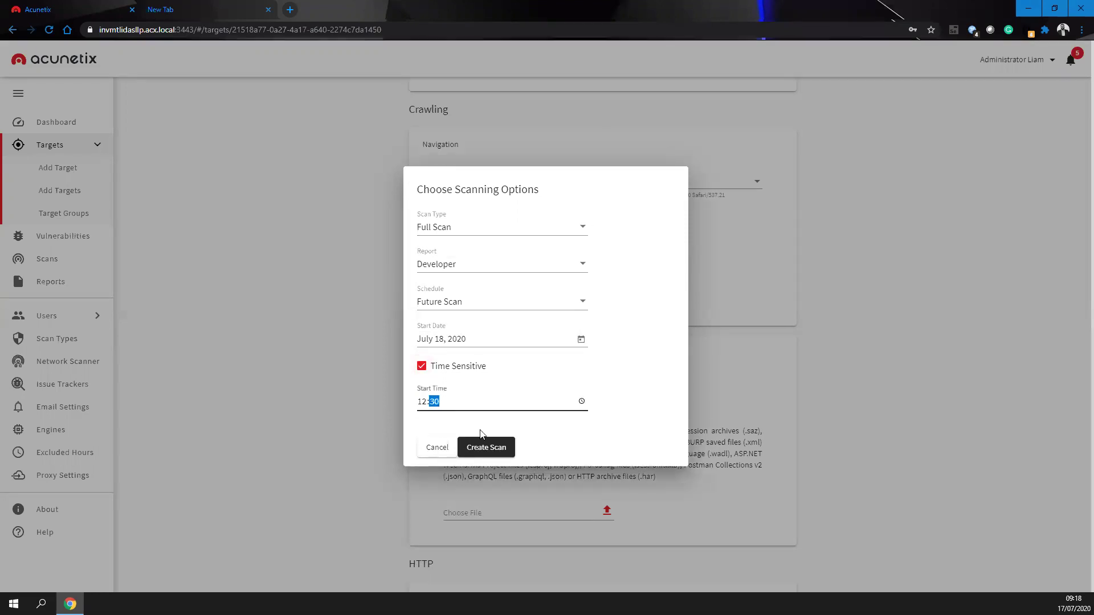
- Try a Daily recurrent incremental scan, then switch the schedule back to Instant
left_click(495, 302)
left_click(461, 330)
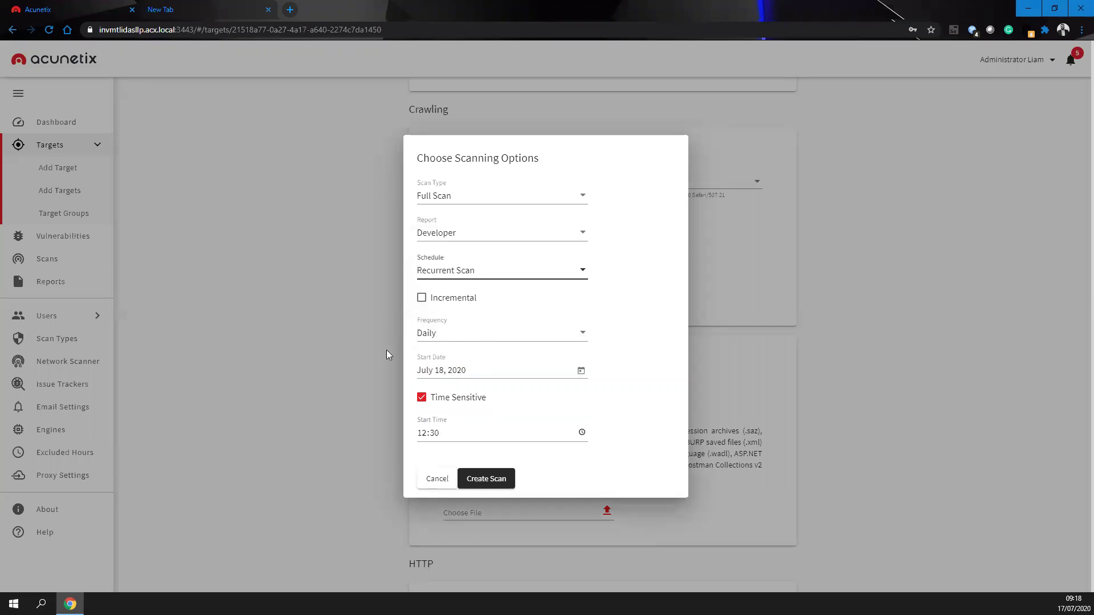
left_click(481, 334)
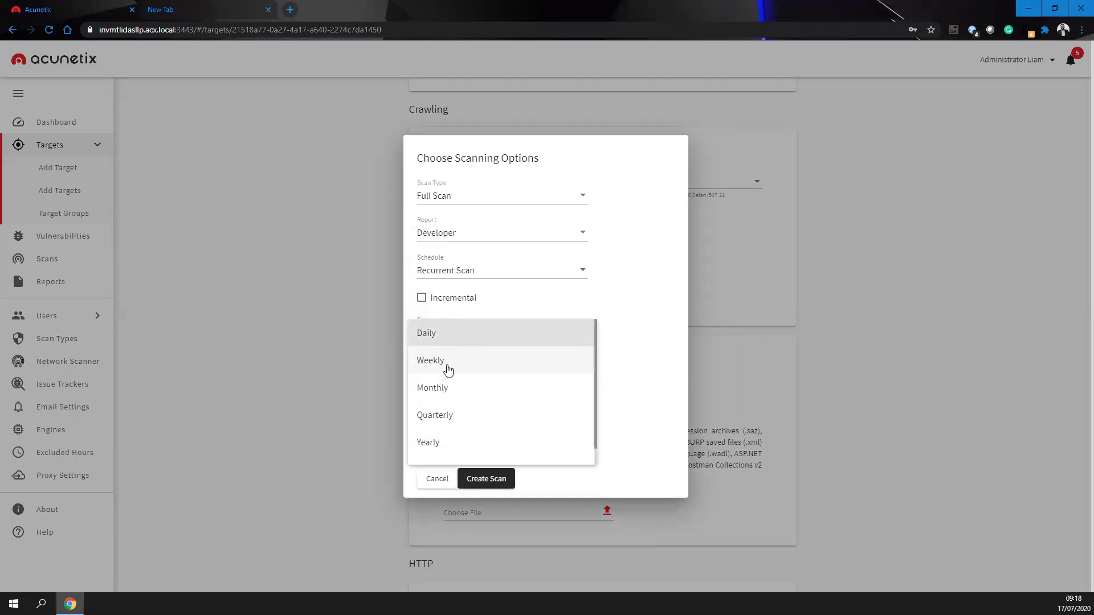
left_click(652, 286)
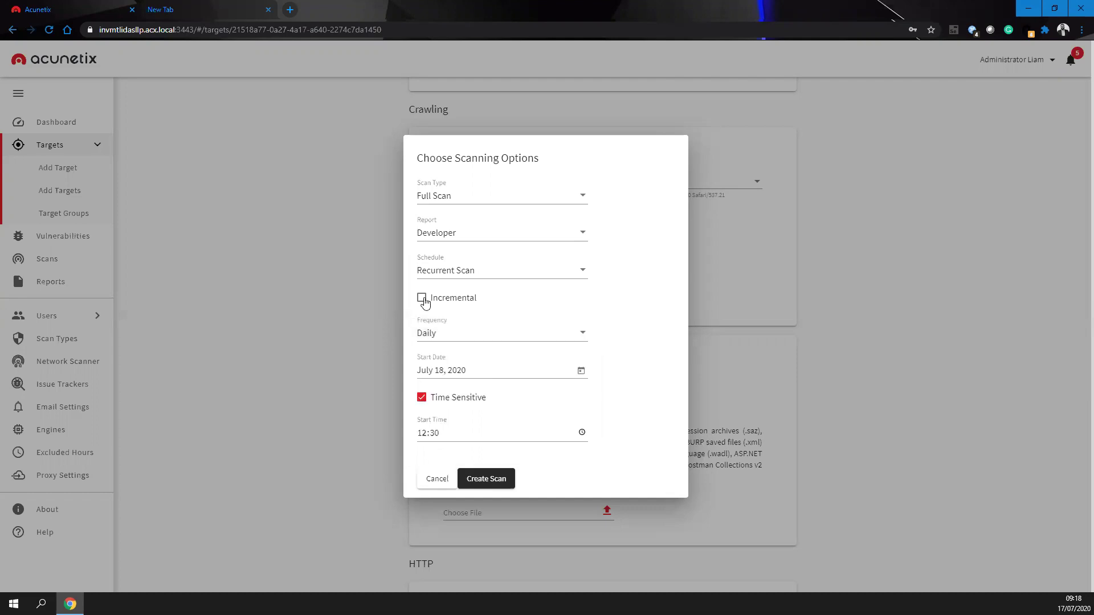
left_click(470, 297)
left_click(488, 270)
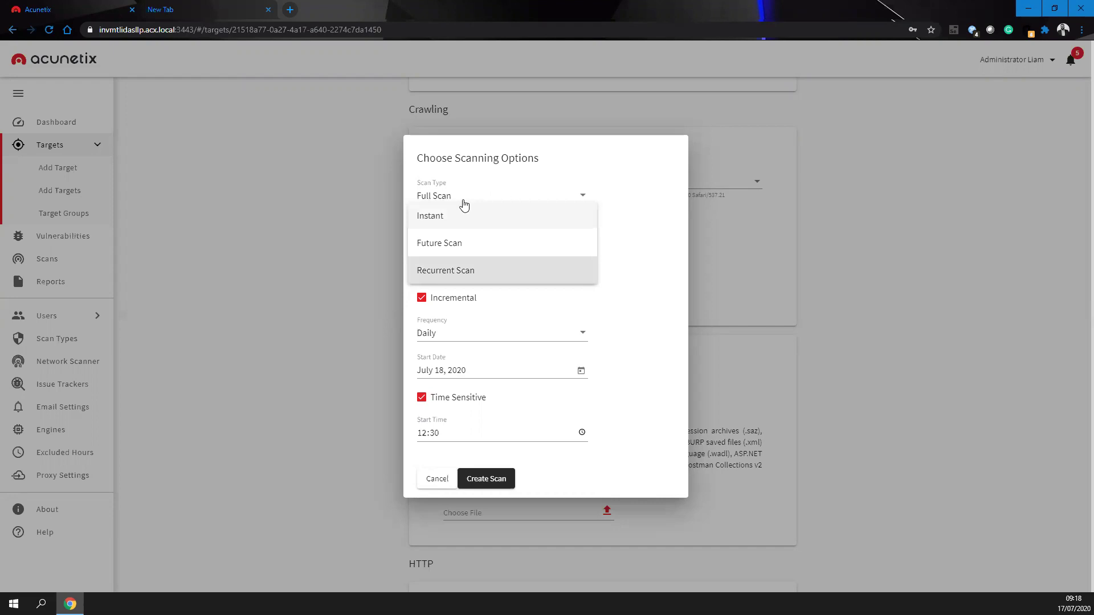
left_click(447, 223)
- Launch the scan, then start a new scan profile 'Liams Template' with CSRF, DOM-based XSS and slow HTTP DoS checks
left_click(497, 426)
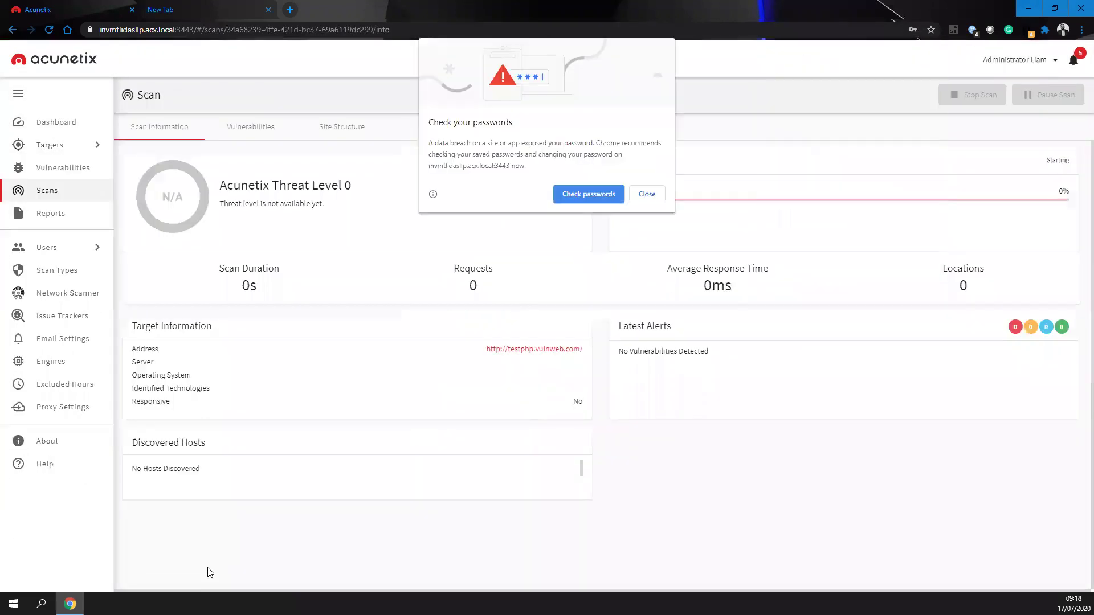
left_click(647, 195)
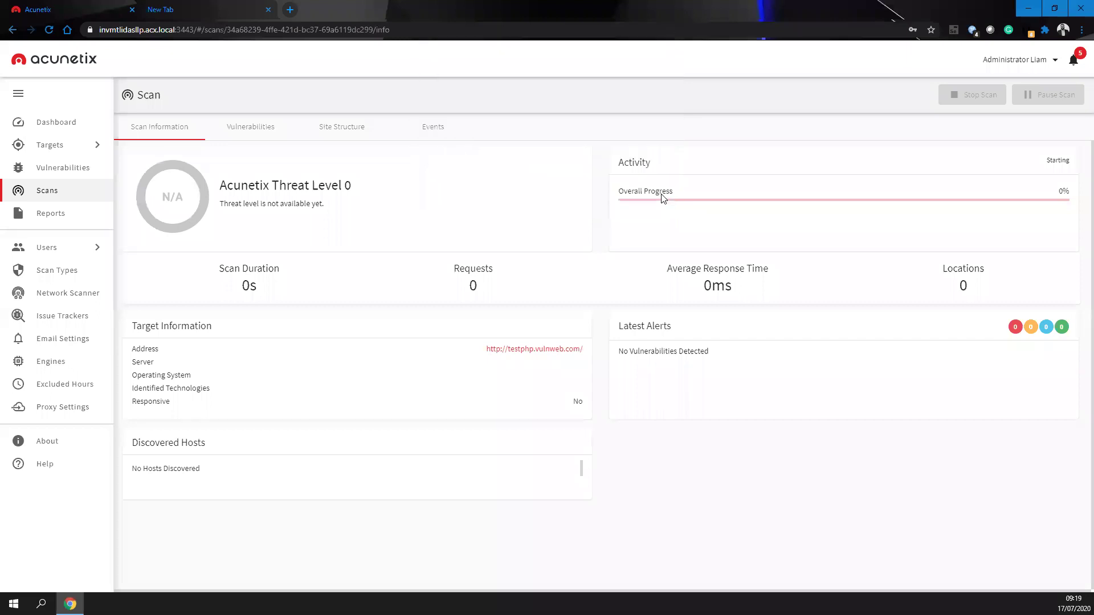
left_click(60, 271)
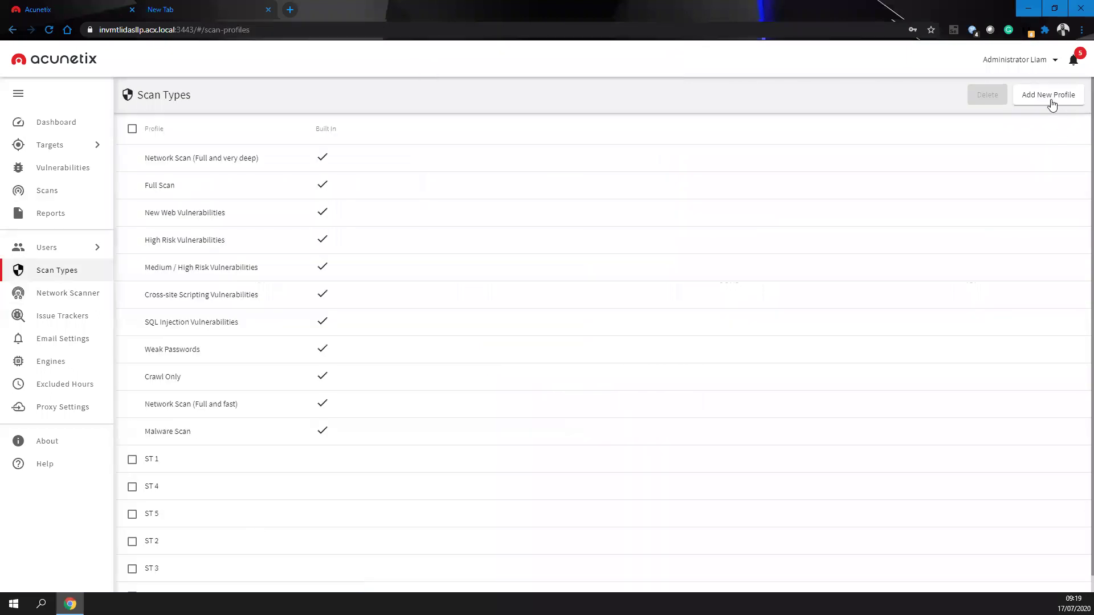
left_click(1050, 96)
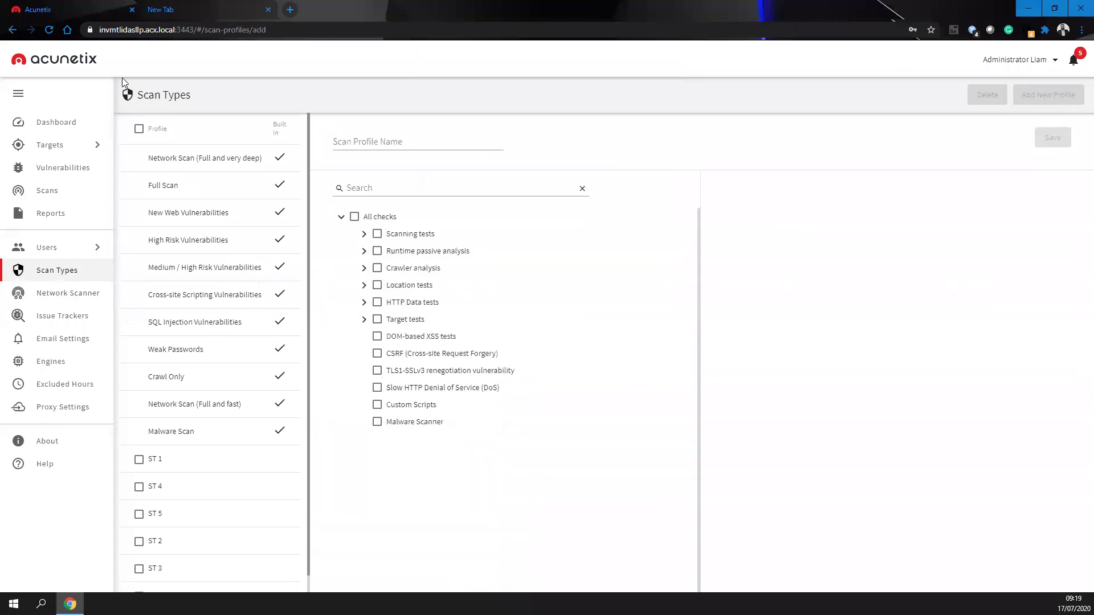
left_click(388, 141)
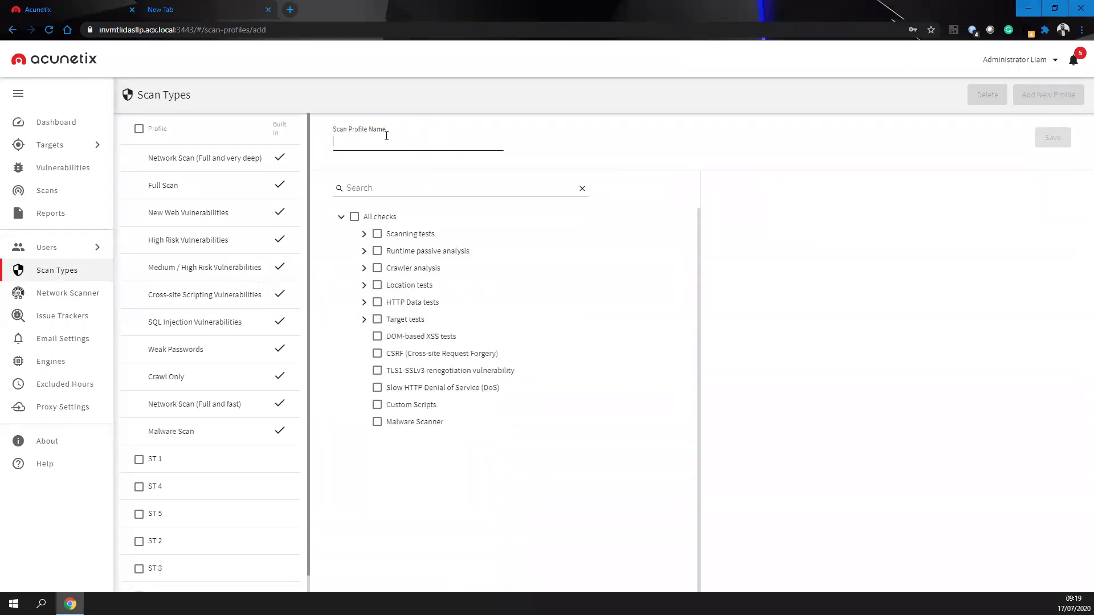
type("Liams Template")
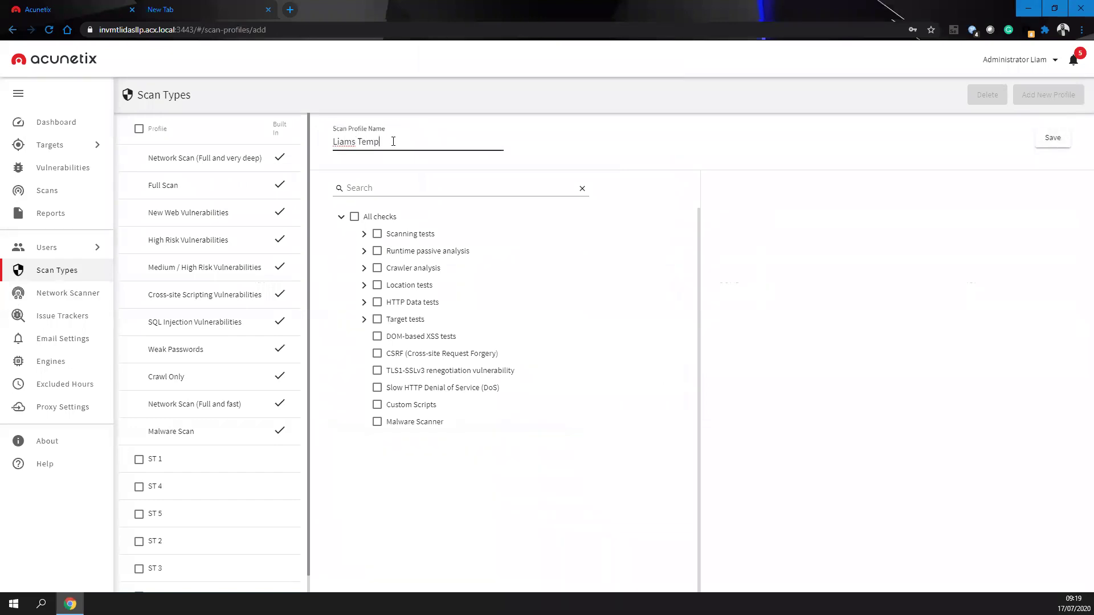
left_click(378, 354)
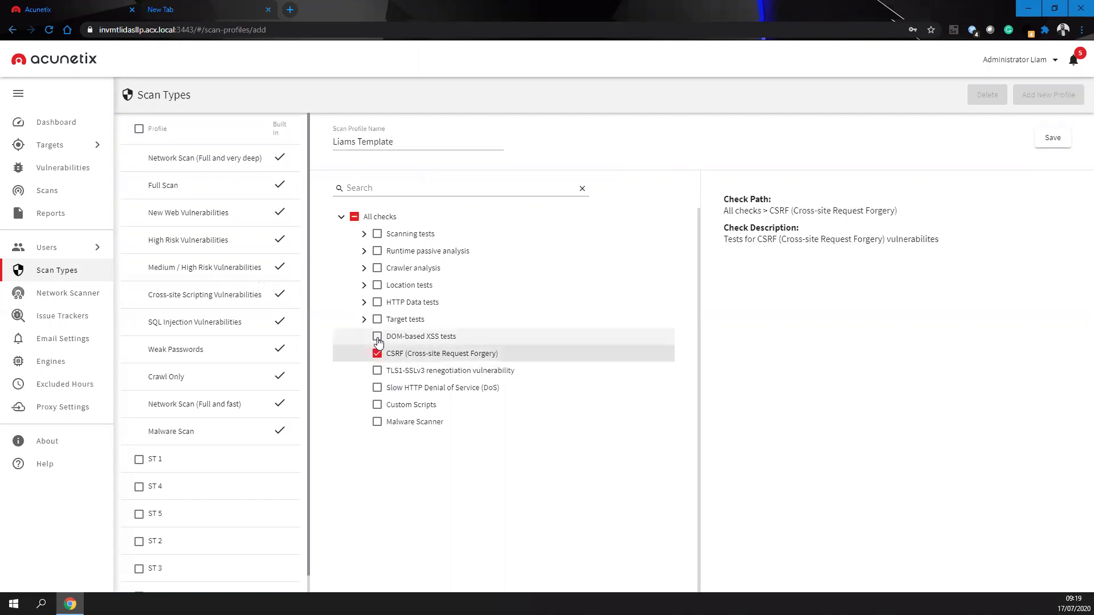
left_click(377, 338)
left_click(378, 388)
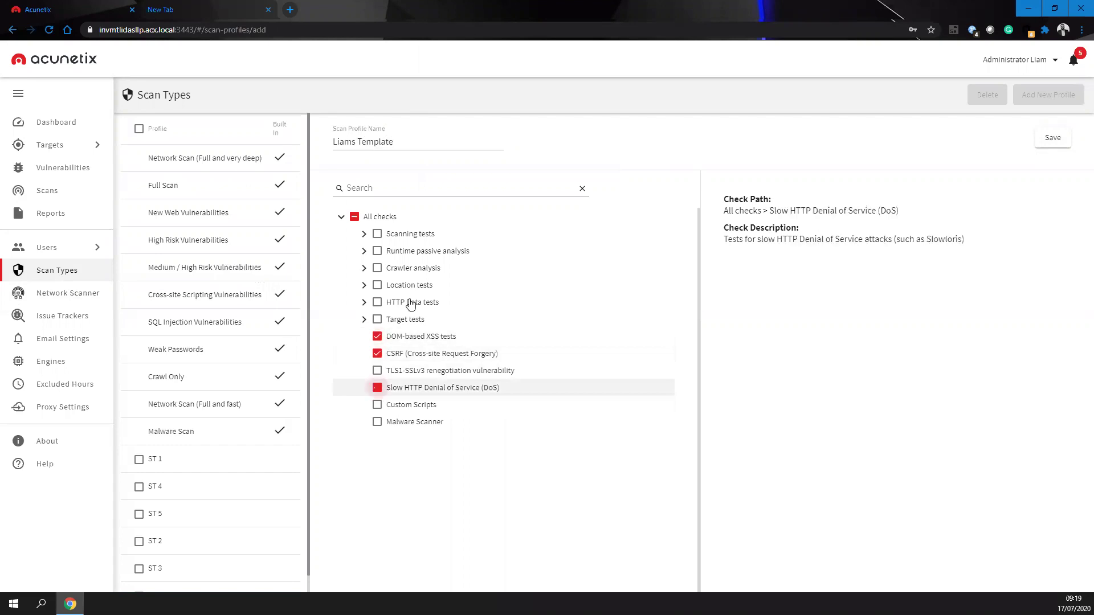
- Add the SQL directory, input scheme and server tests, save the profile, and open the testphp target
left_click(383, 185)
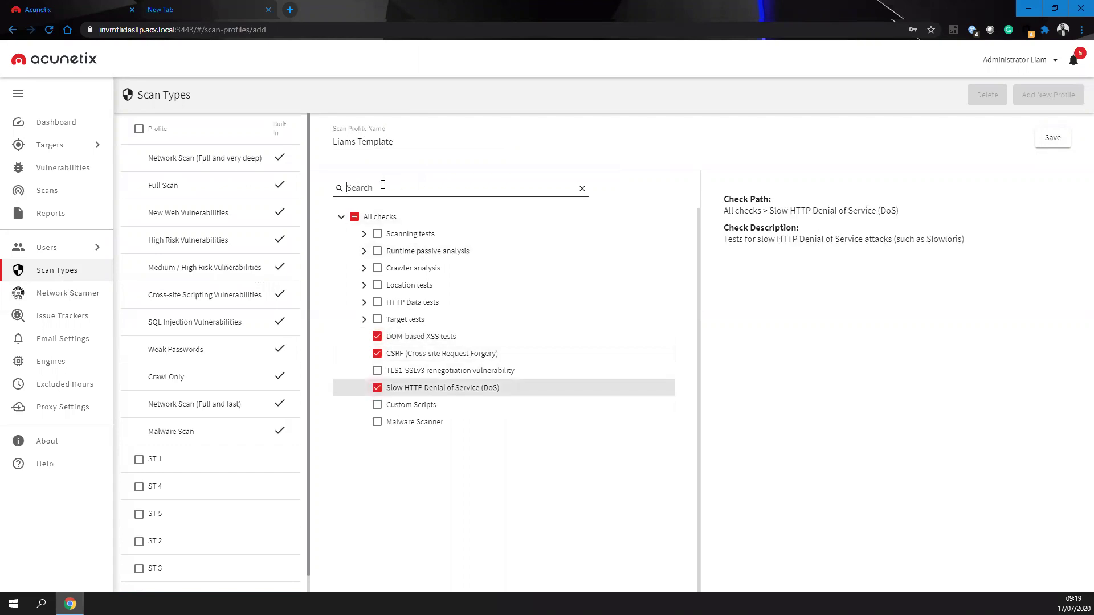
type("sql")
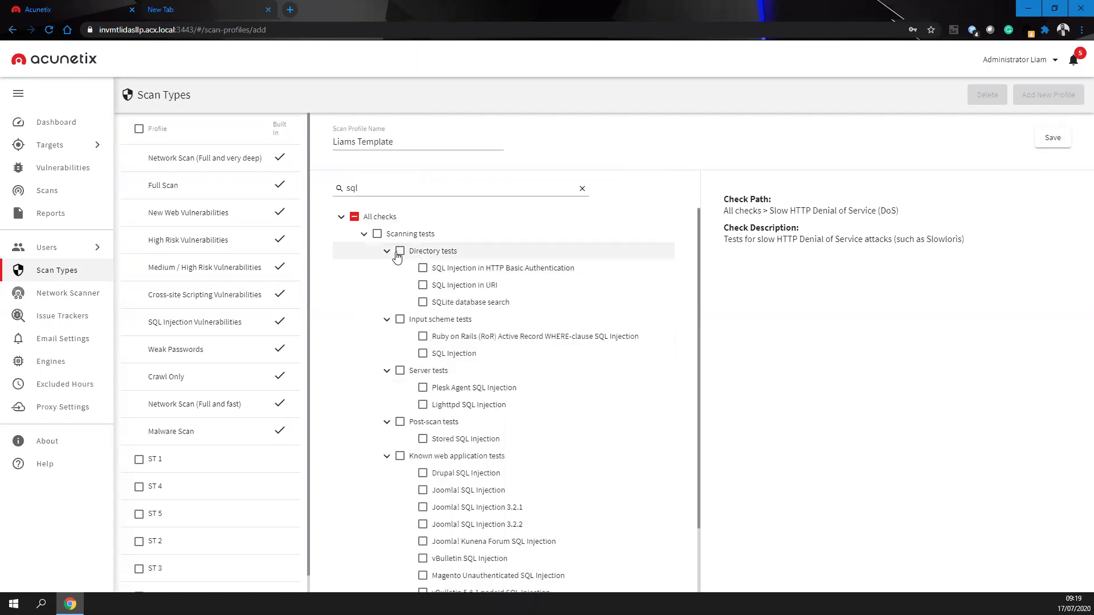
left_click(400, 252)
left_click(400, 321)
left_click(400, 371)
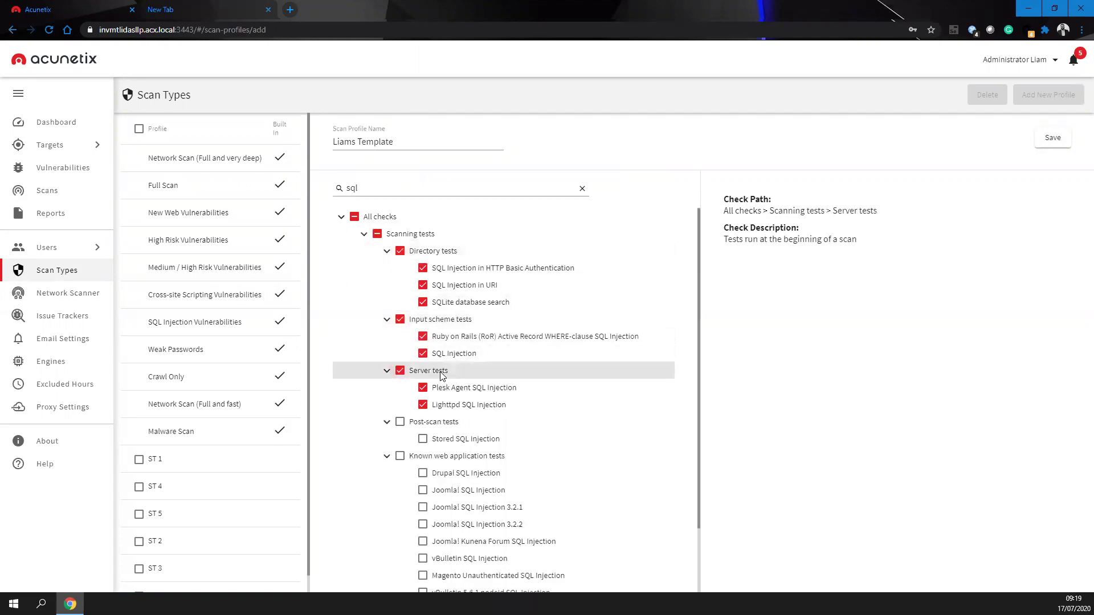
left_click(1053, 138)
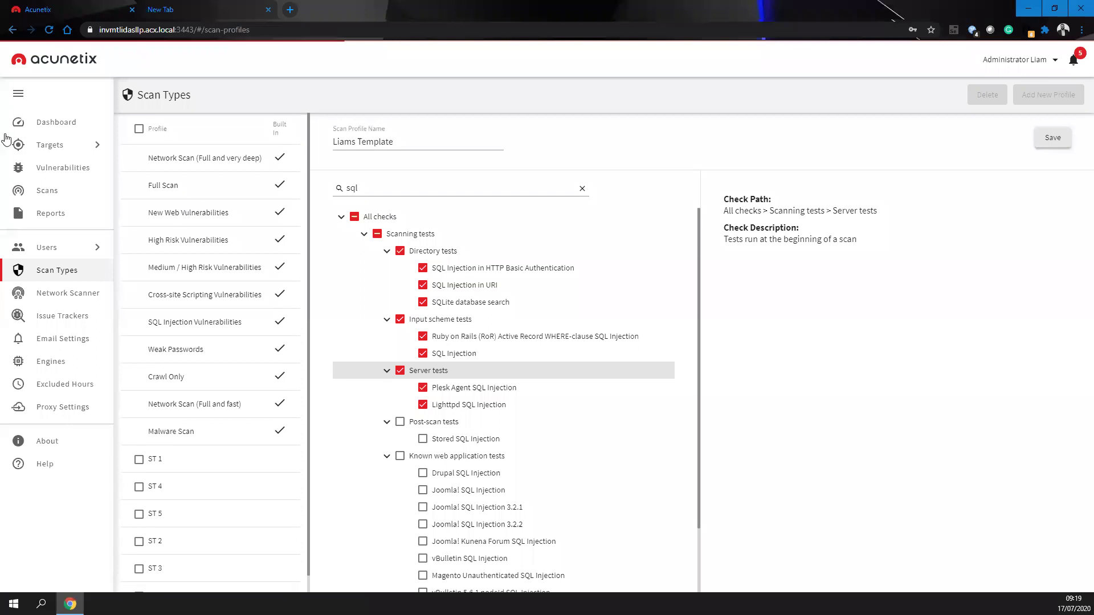
left_click(49, 144)
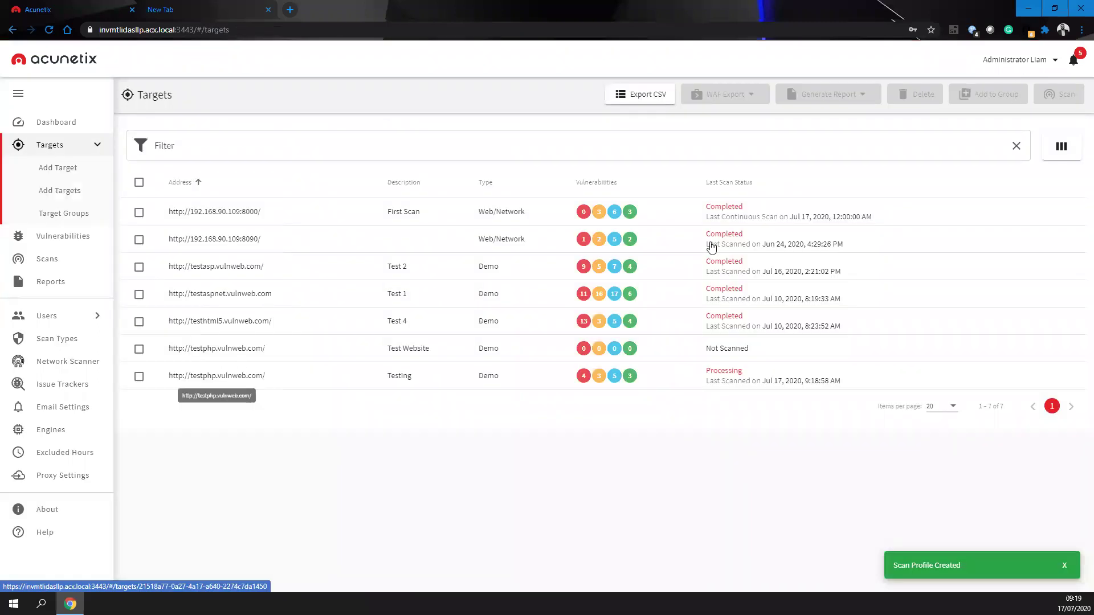
left_click(215, 375)
- Confirm Liams Template is selectable as testphp's scan type, cancel, and open Network Scanner settings
left_click(1020, 97)
left_click(445, 288)
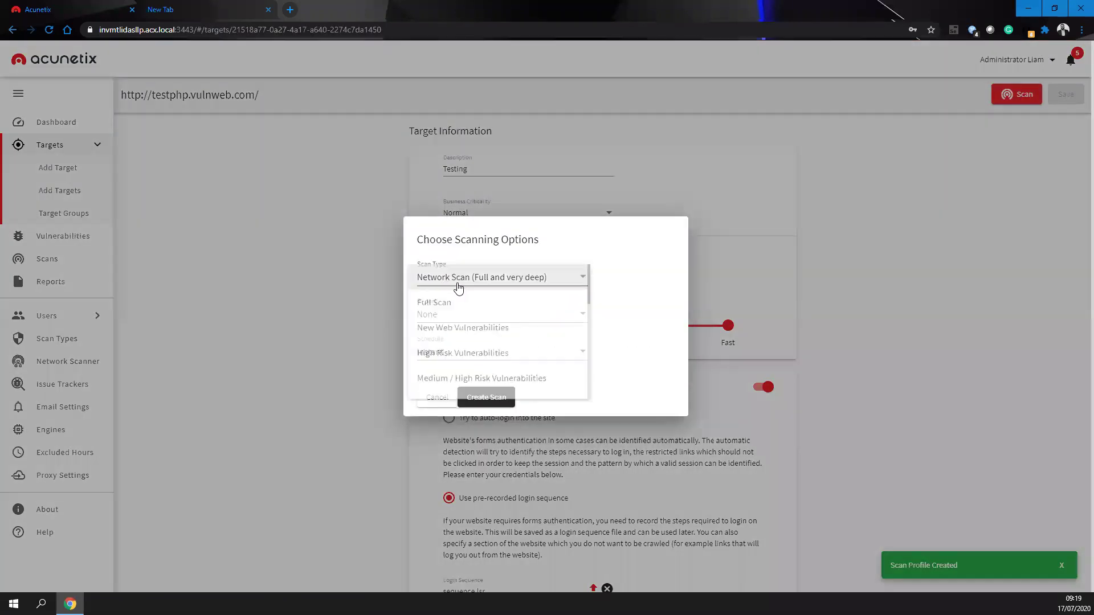
scroll(467, 348, "down", 3)
left_click(470, 357)
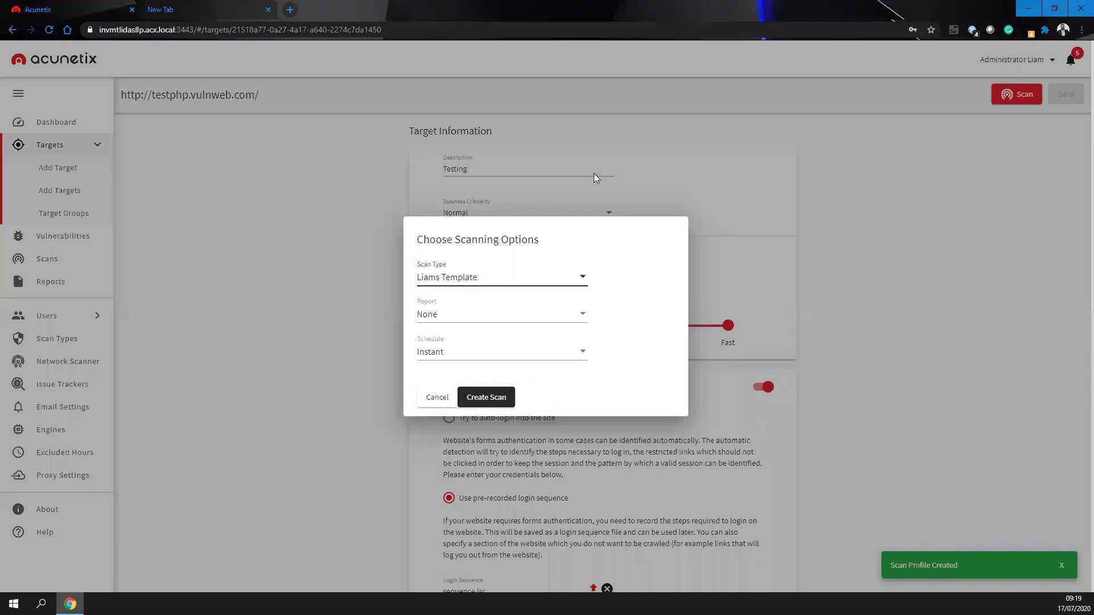
left_click(441, 399)
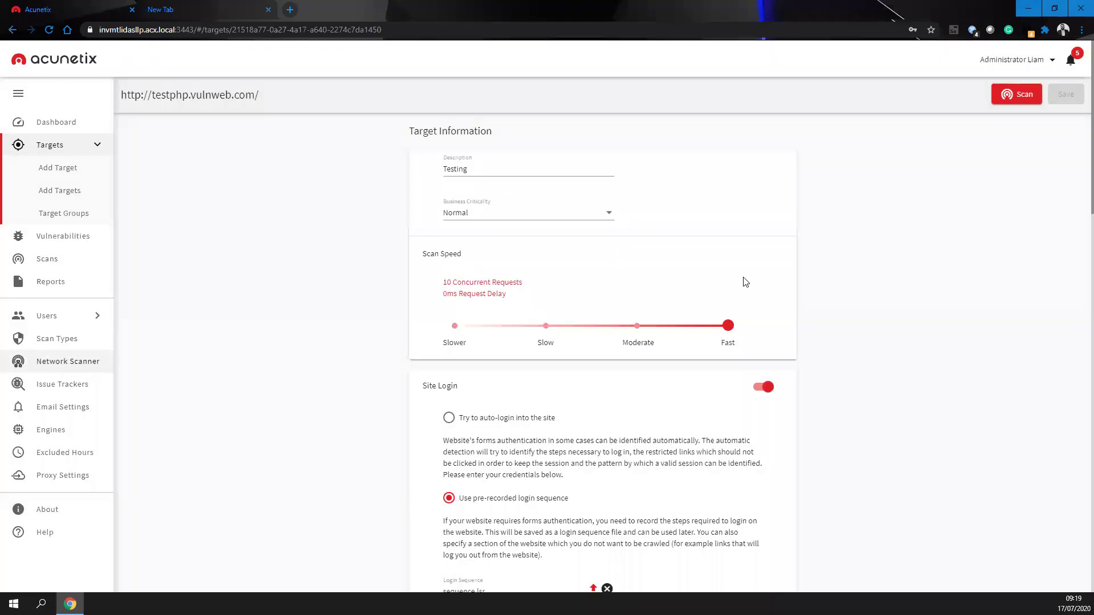
left_click(68, 361)
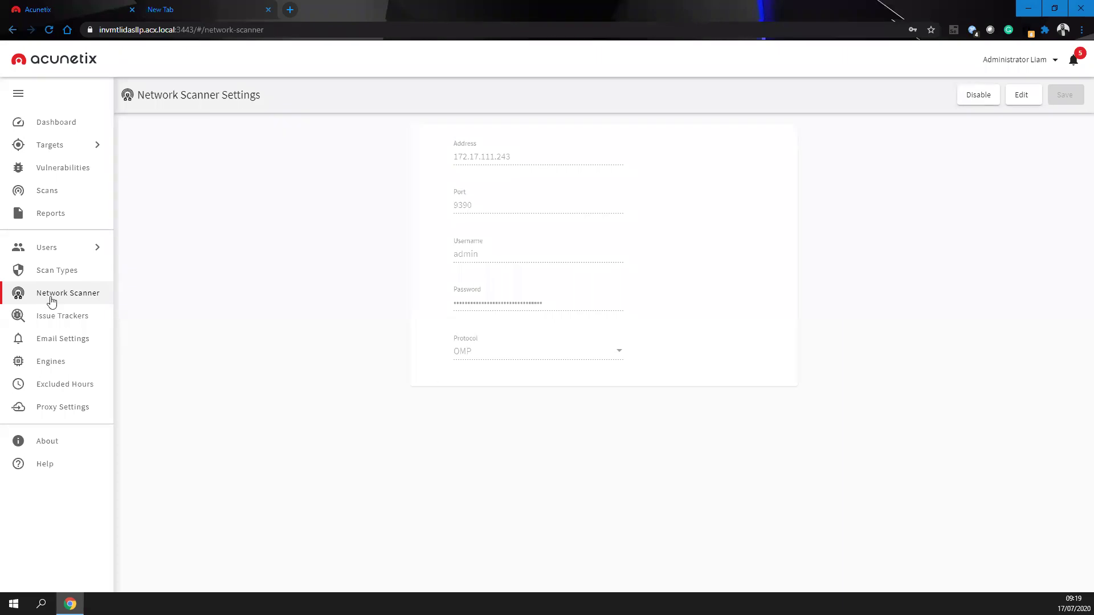
- View the issue trackers and a new tracker's platform options without adding one, then open Email Settings
left_click(63, 315)
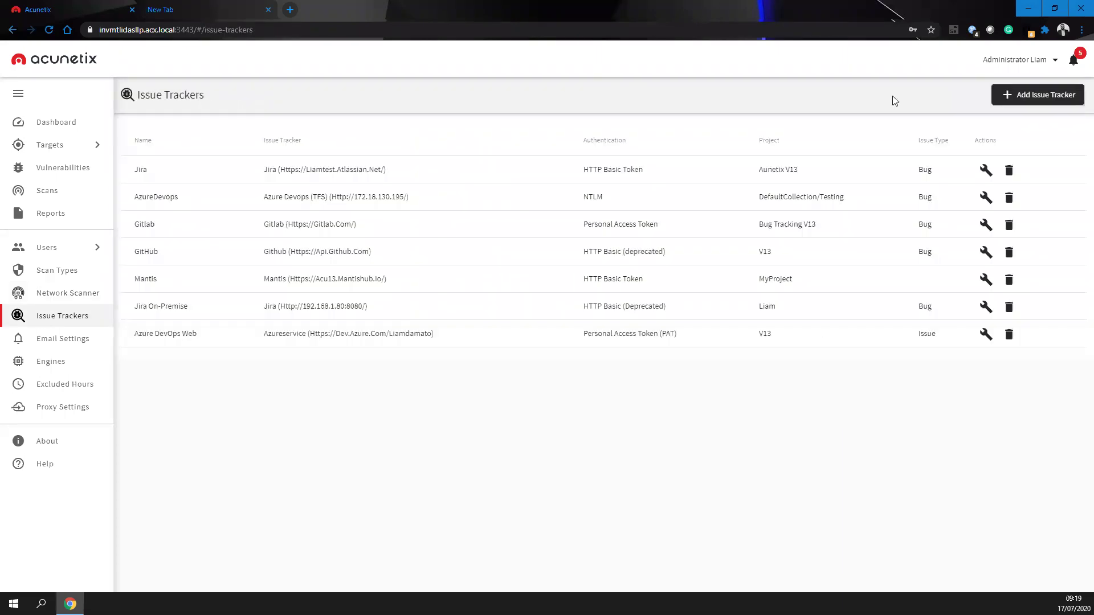
left_click(1023, 95)
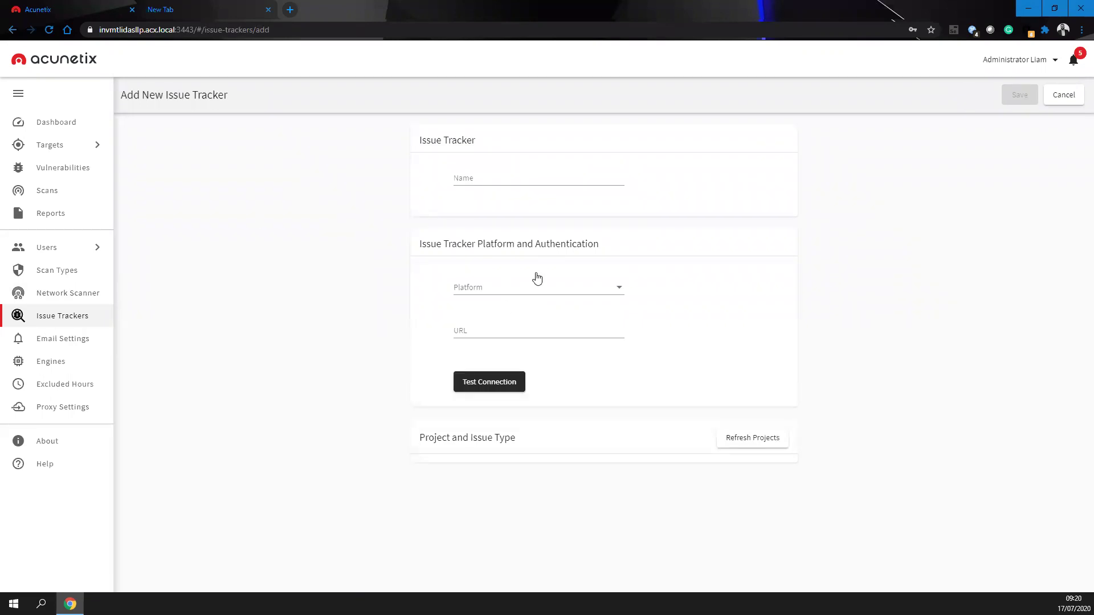
left_click(537, 278)
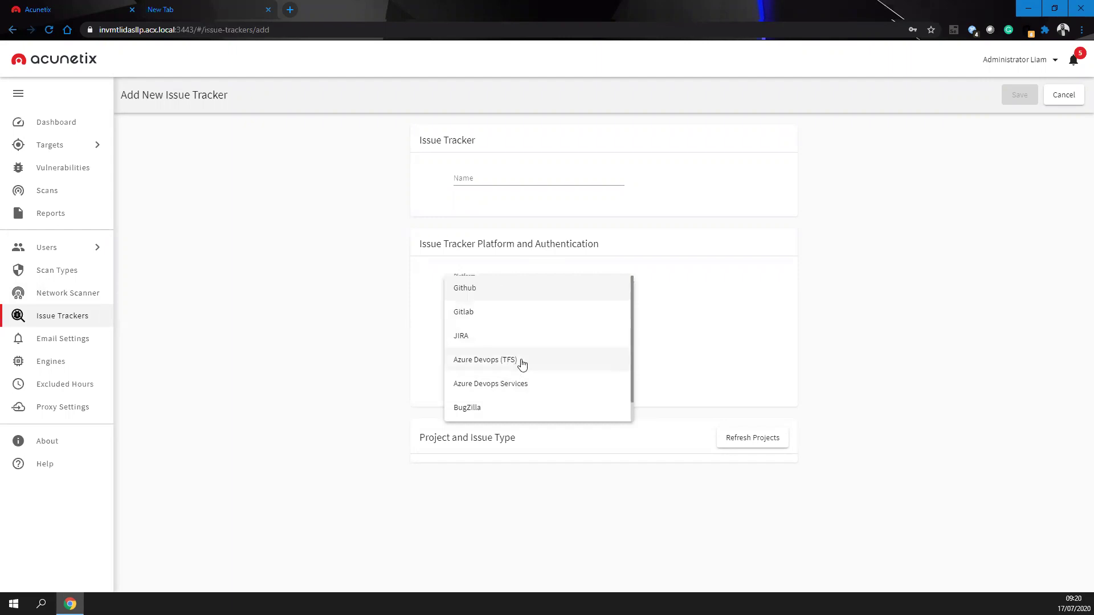
scroll(509, 410, "down", 1)
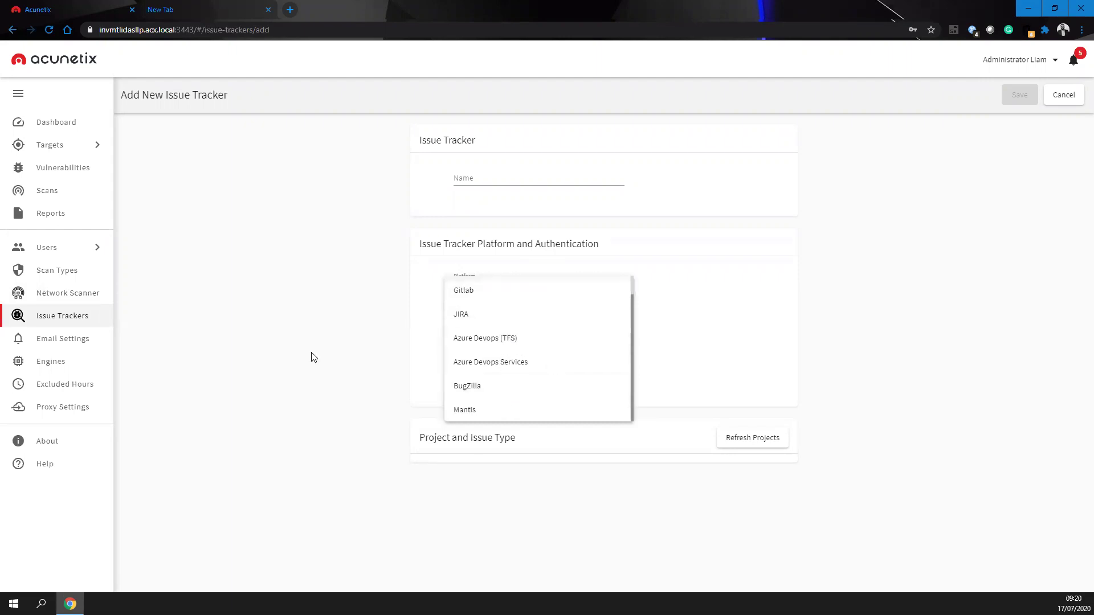
left_click(245, 323)
left_click(61, 340)
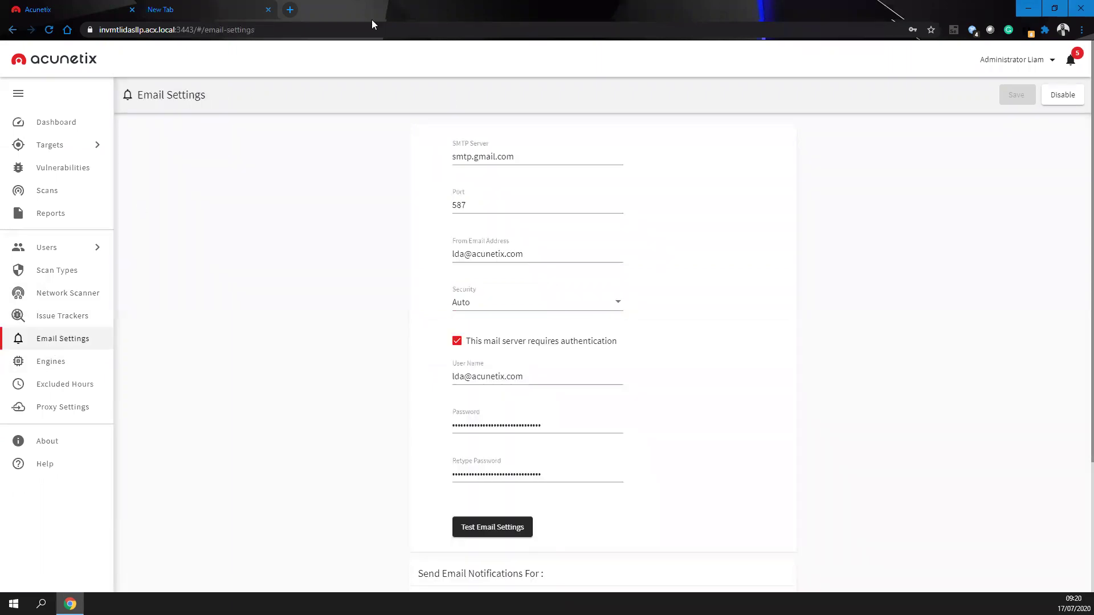
- Scroll through the email notification checkboxes, then view the Engines list
scroll(484, 443, "down", 3)
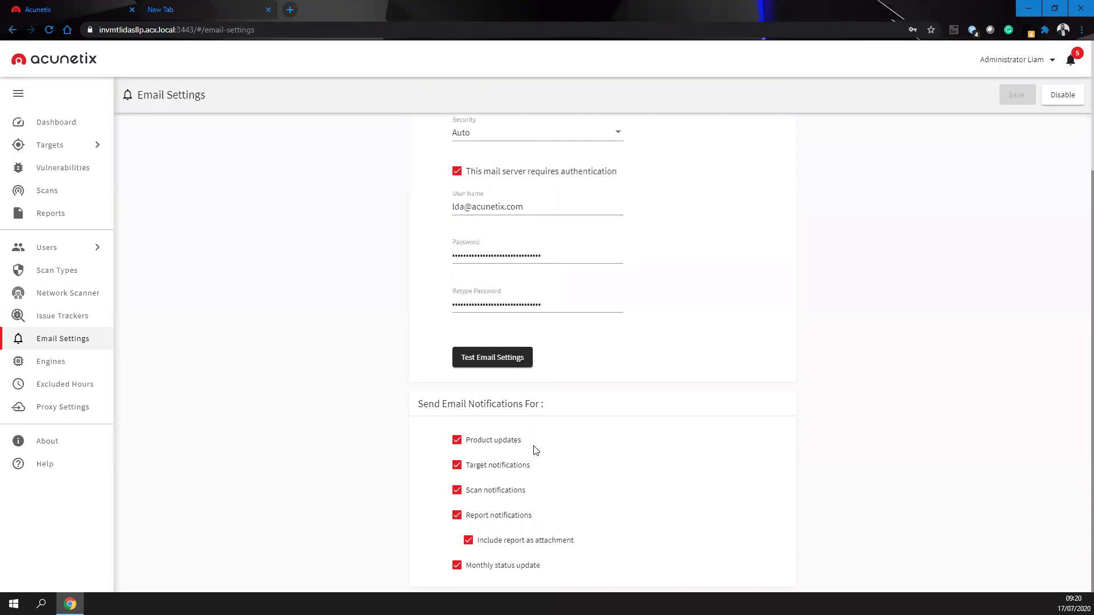
scroll(535, 451, "up", 3)
scroll(536, 451, "down", 3)
left_click(58, 368)
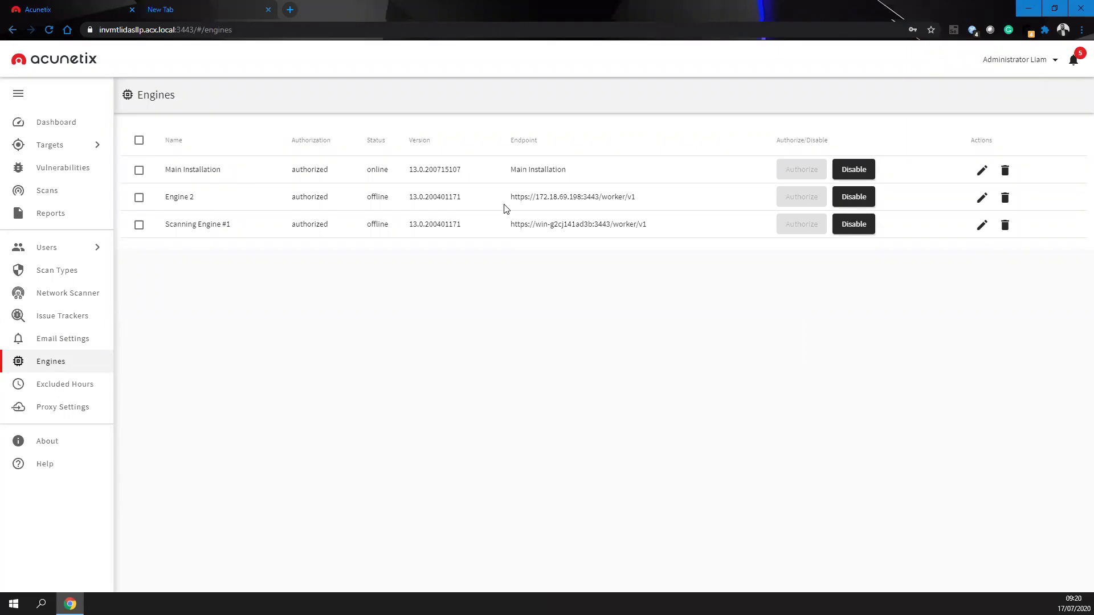
- Check the offline engines, then mark Thursday hours 4 to 8 in a new excluded-hours profile
left_click_drag(505, 209, 648, 214)
double_click(377, 223)
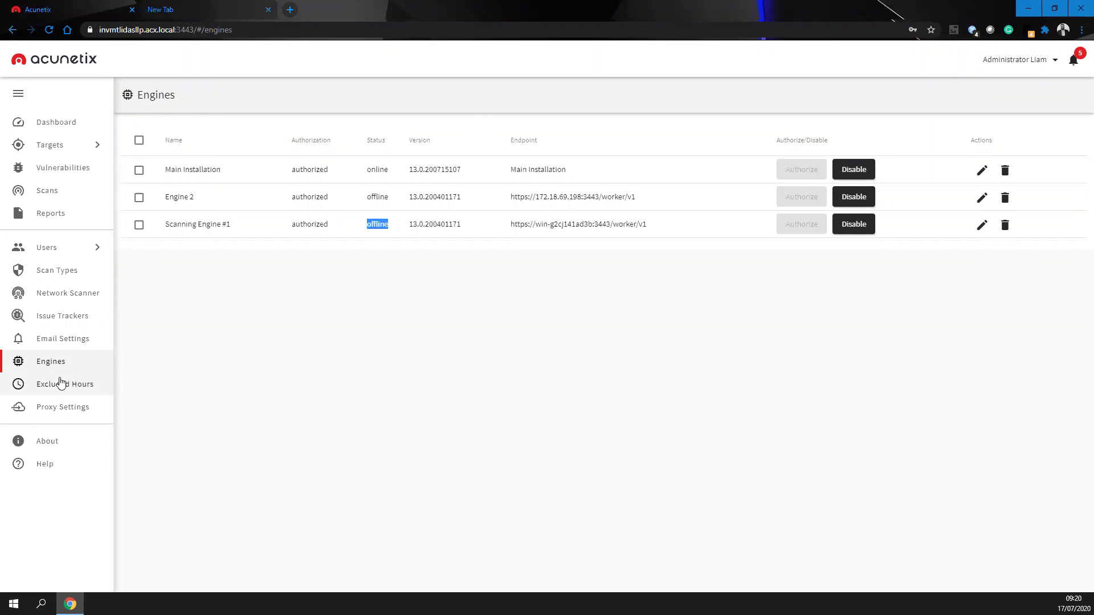
left_click(58, 383)
left_click(1001, 95)
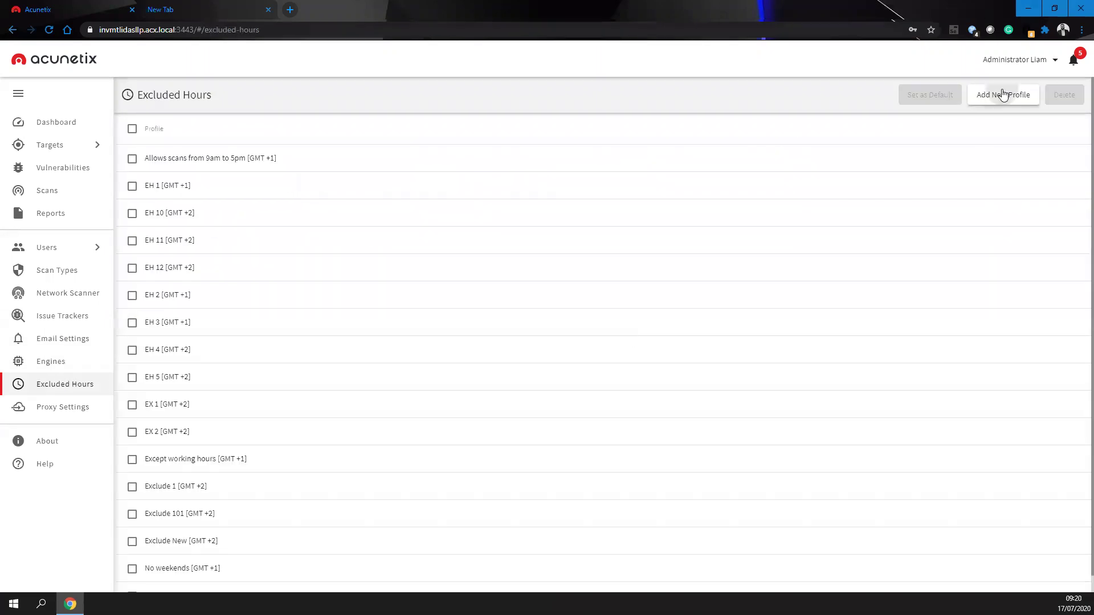
mouse_move(595, 318)
left_mouse_down()
mouse_move(698, 313)
mouse_move(696, 258)
mouse_move(855, 255)
mouse_move(814, 255)
left_mouse_up()
- Enable the proxy with authentication, disable it again, and go to the Vulnerabilities list
left_click(64, 413)
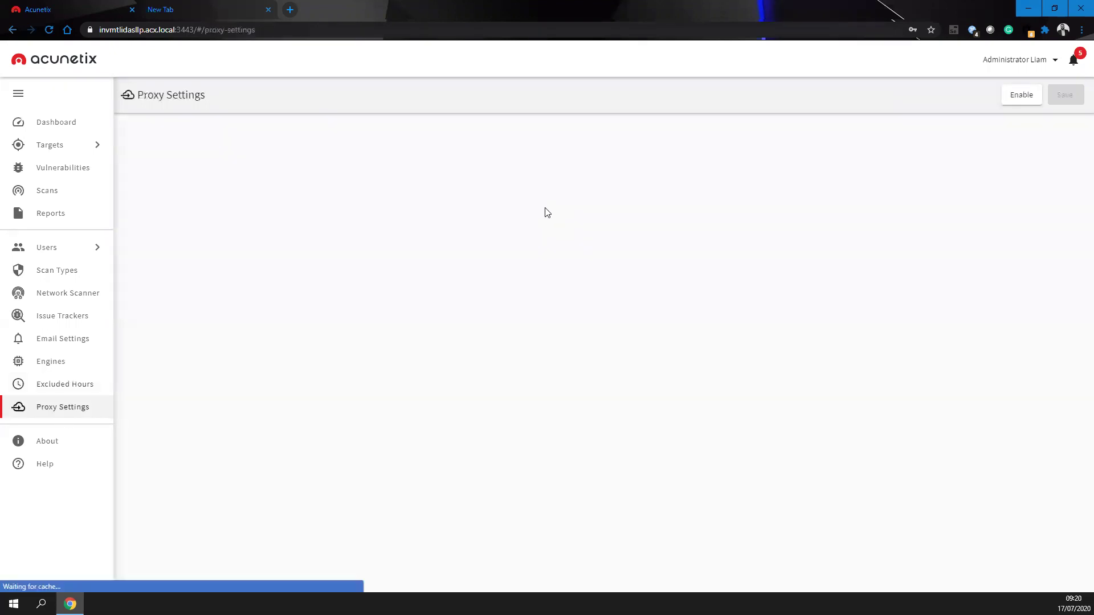
left_click(1020, 97)
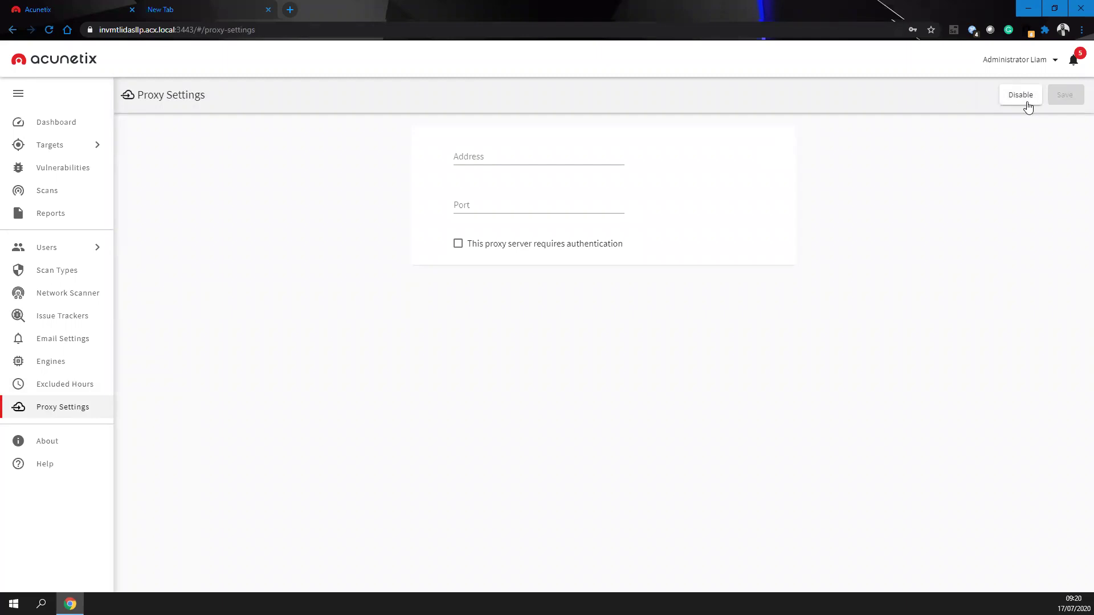
left_click(510, 245)
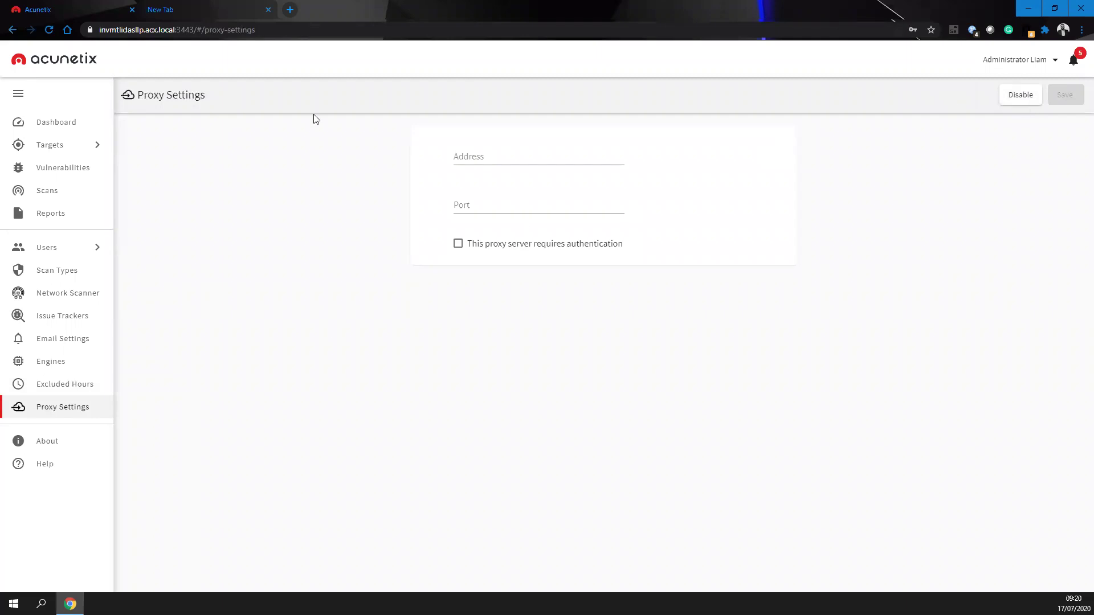
left_click(1018, 101)
left_click(65, 169)
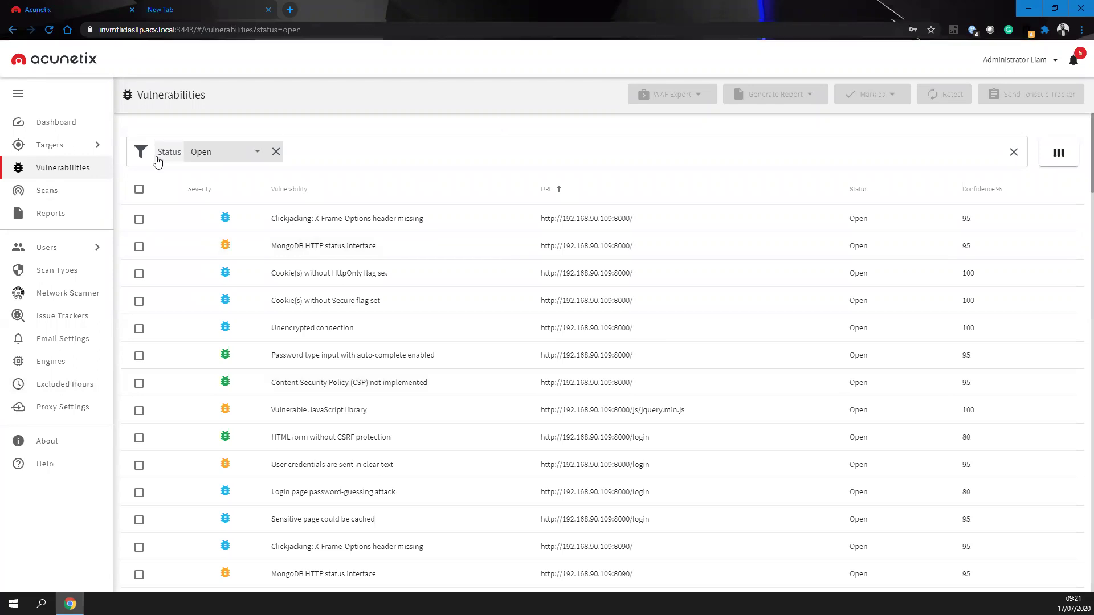
left_click(254, 153)
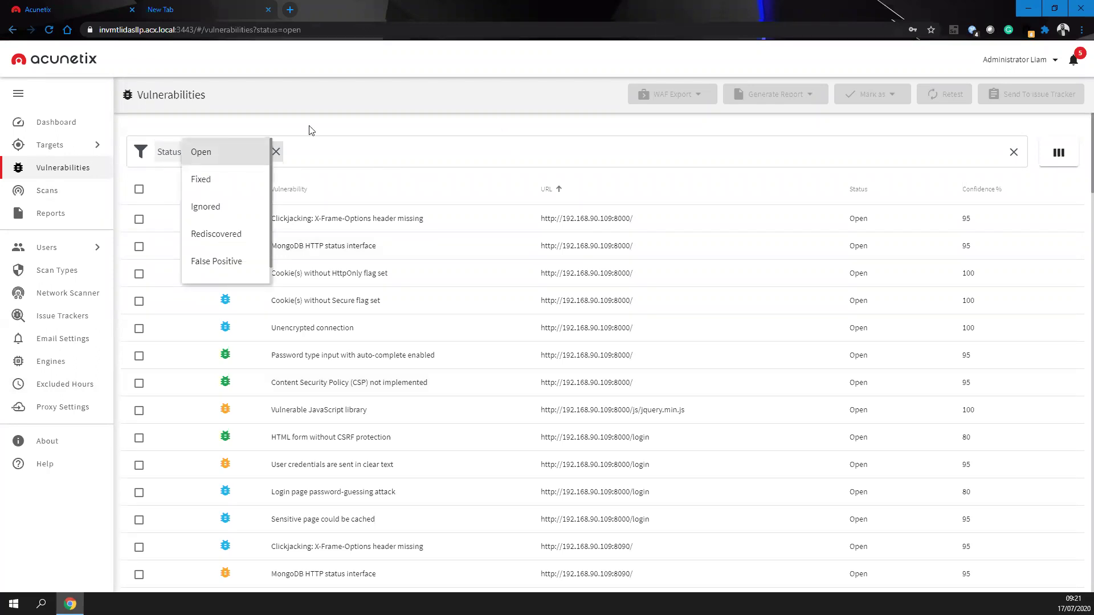
left_click(389, 162)
left_click(354, 151)
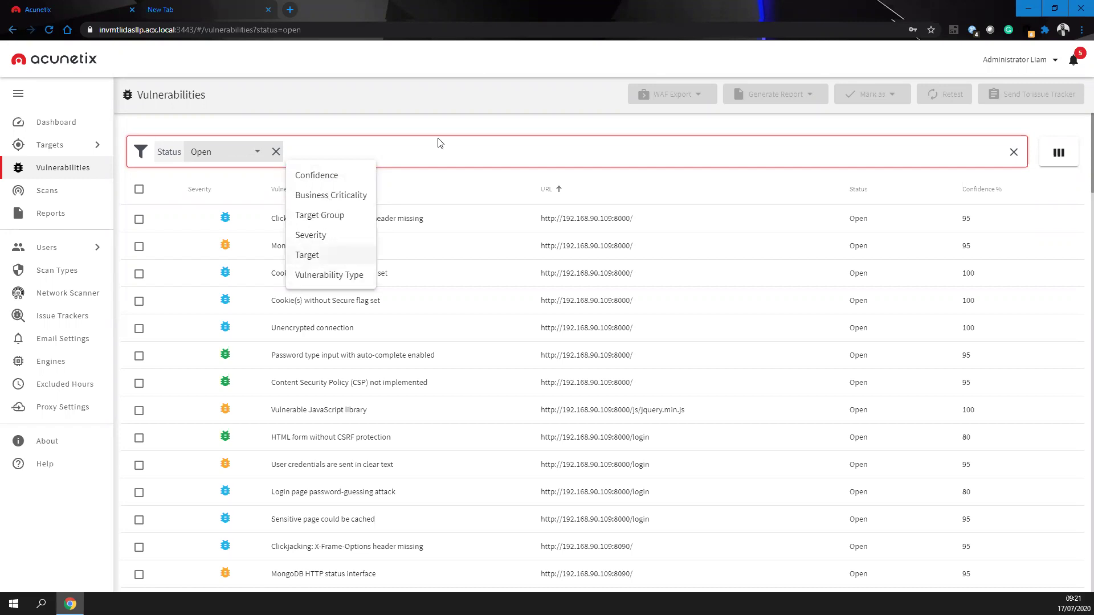
left_click(393, 116)
scroll(507, 285, "down", 4)
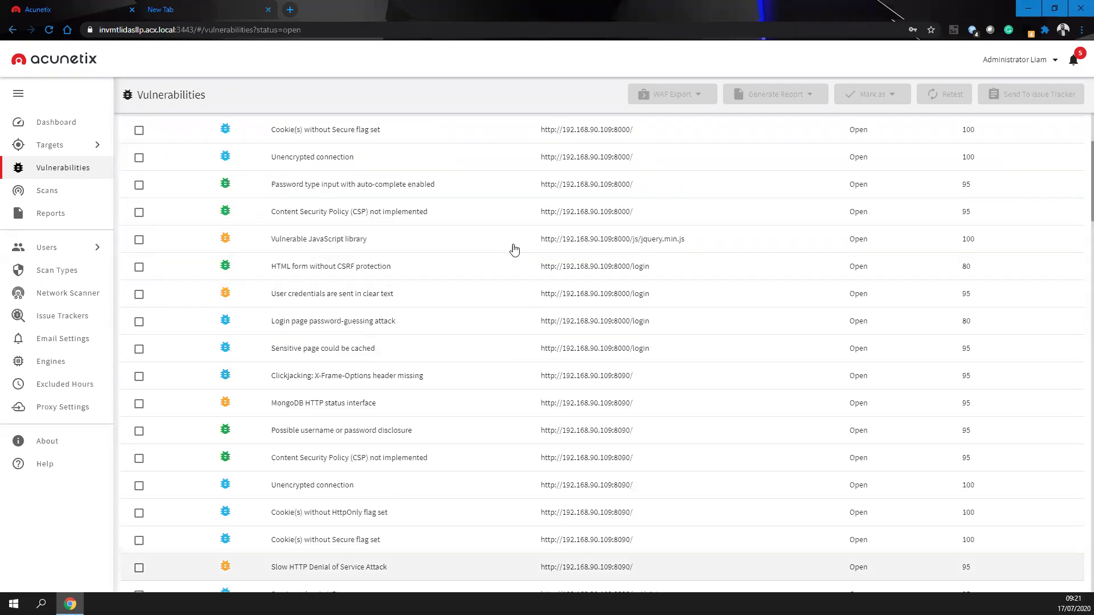
scroll(547, 313, "up", 4)
left_click(322, 152)
left_click(328, 255)
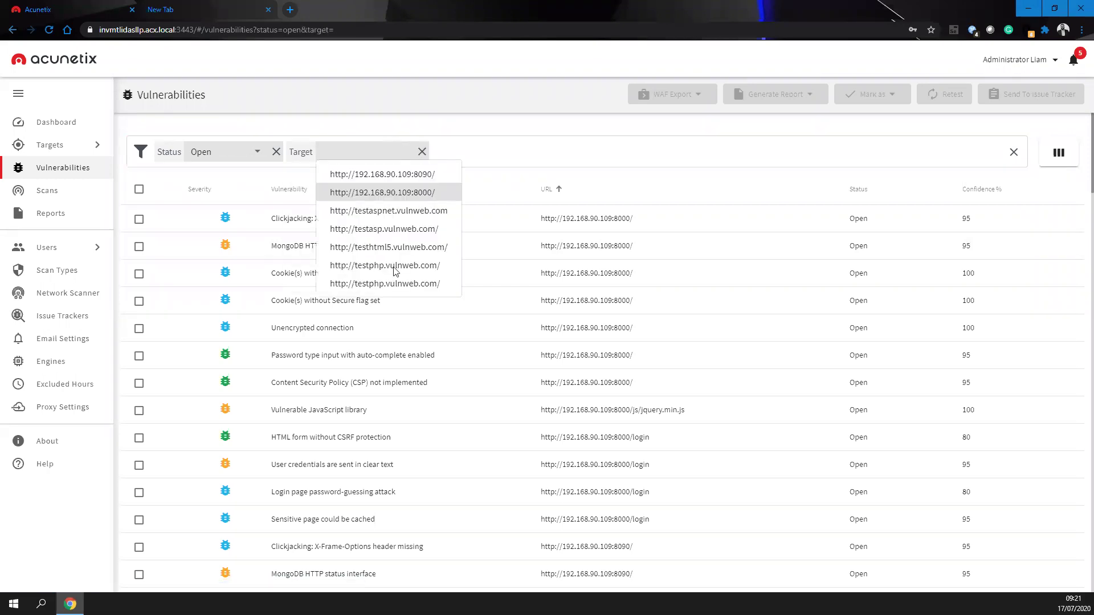
left_click(394, 283)
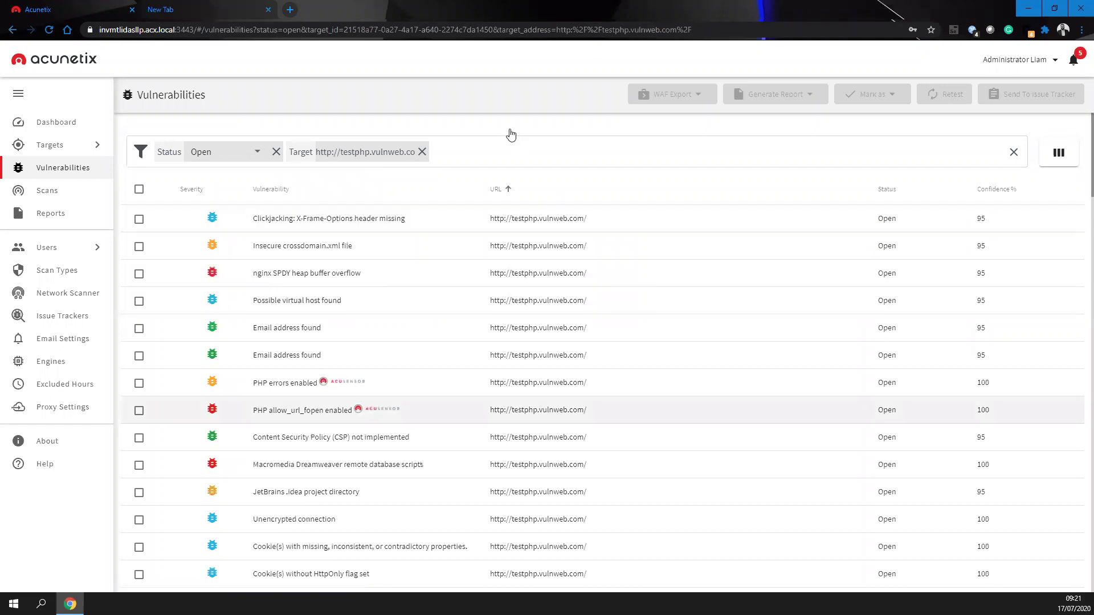
- Scroll the filtered list and open the Cross site scripting finding on comment.php
scroll(549, 408, "down", 10)
scroll(556, 389, "down", 4)
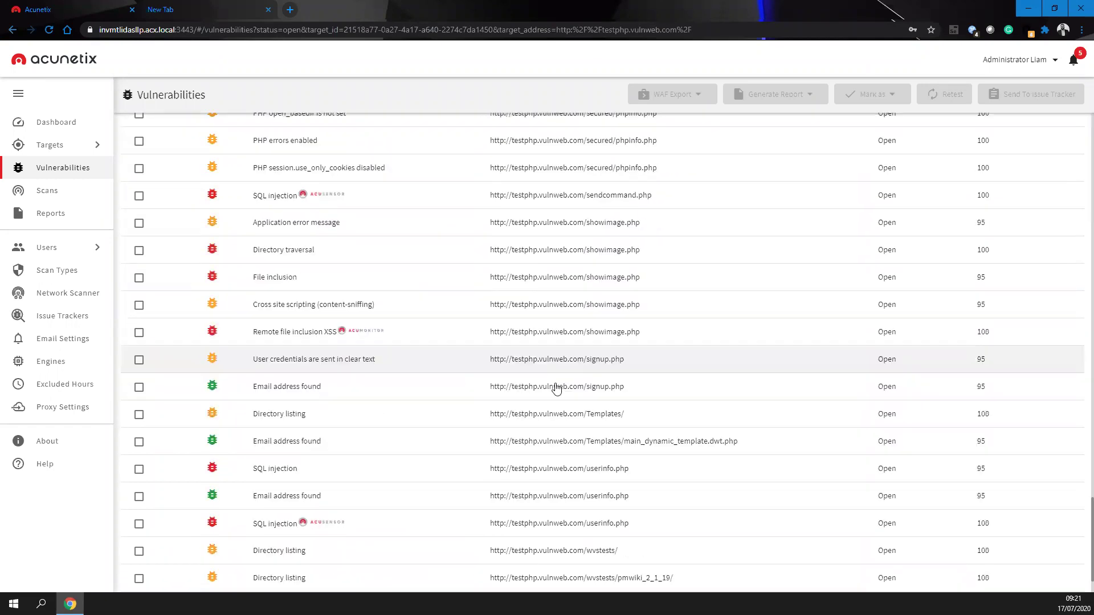
scroll(556, 388, "up", 9)
scroll(556, 389, "up", 8)
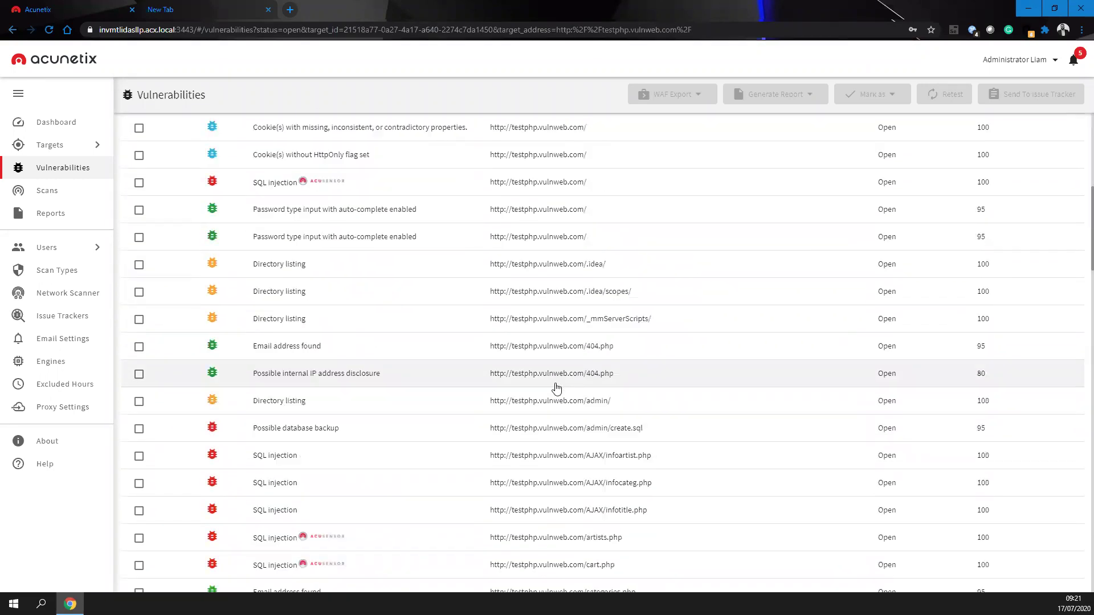
scroll(556, 388, "down", 7)
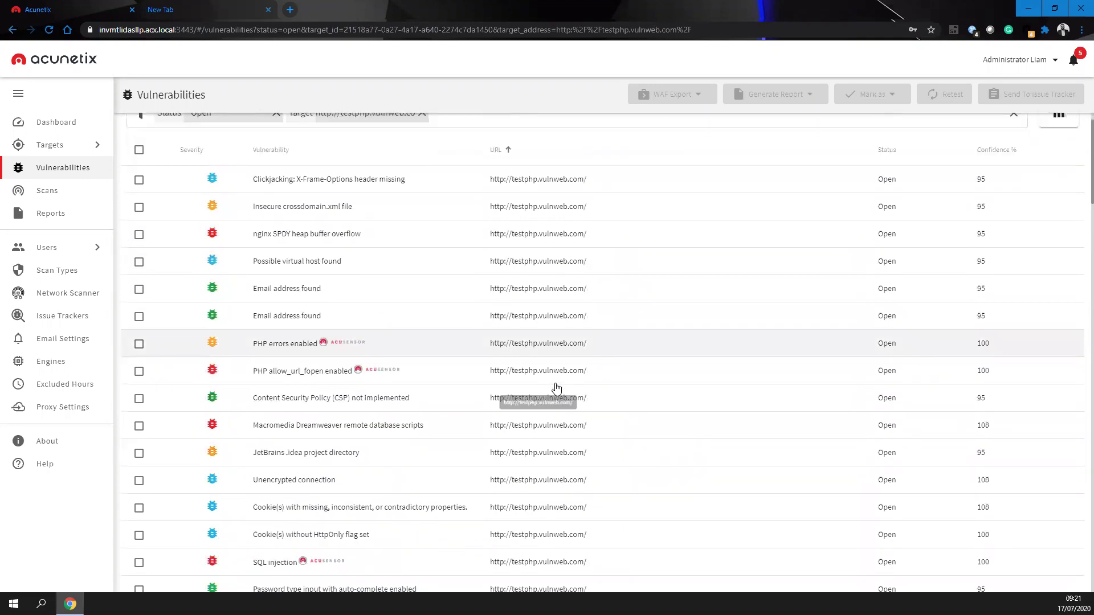
scroll(530, 393, "down", 1)
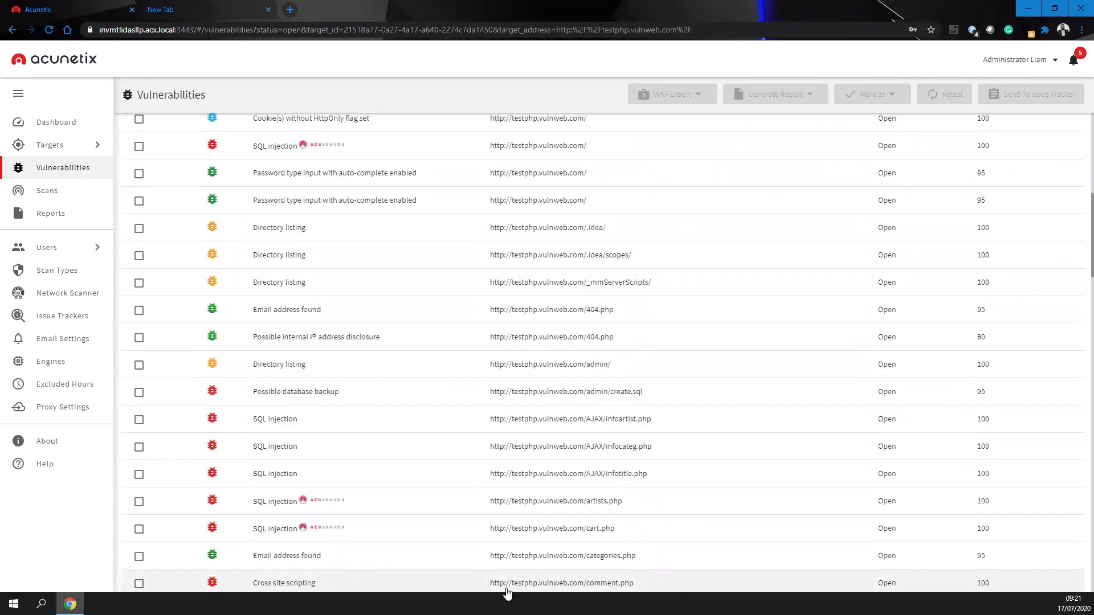
scroll(428, 484, "down", 1)
left_click(335, 534)
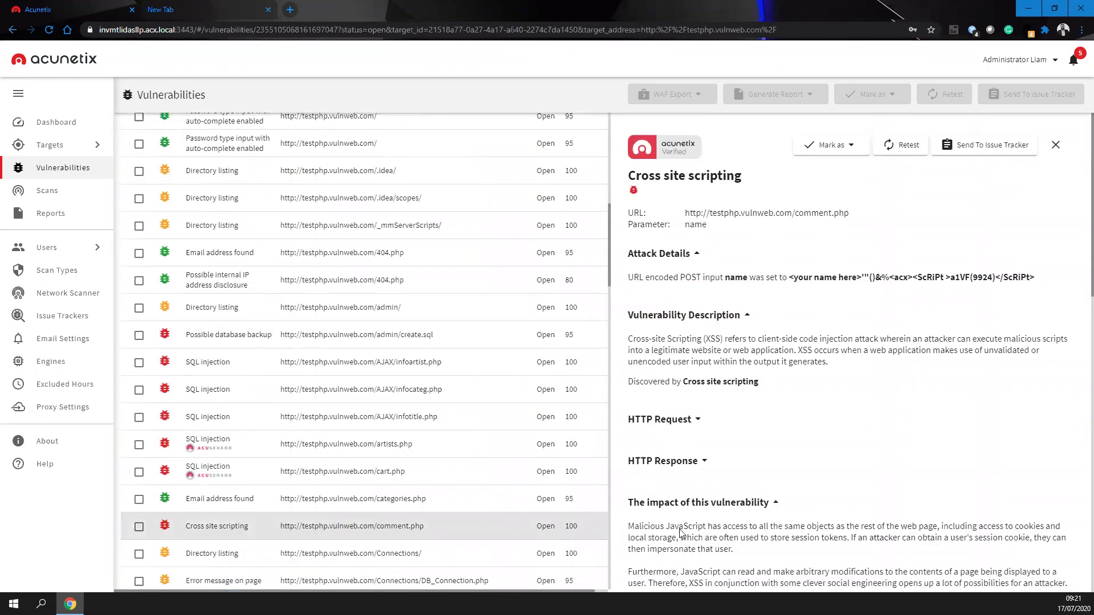
- Read the finding's URL and description, and expand its HTTP request and response
left_click_drag(629, 213, 840, 301)
left_click_drag(779, 320, 848, 408)
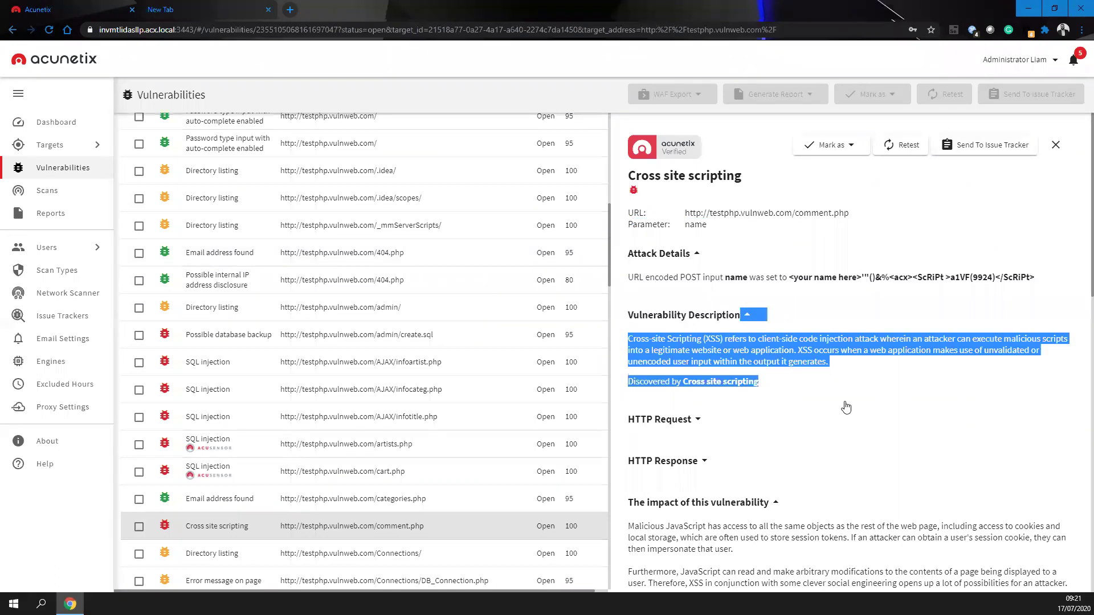
left_click(665, 420)
scroll(667, 410, "down", 4)
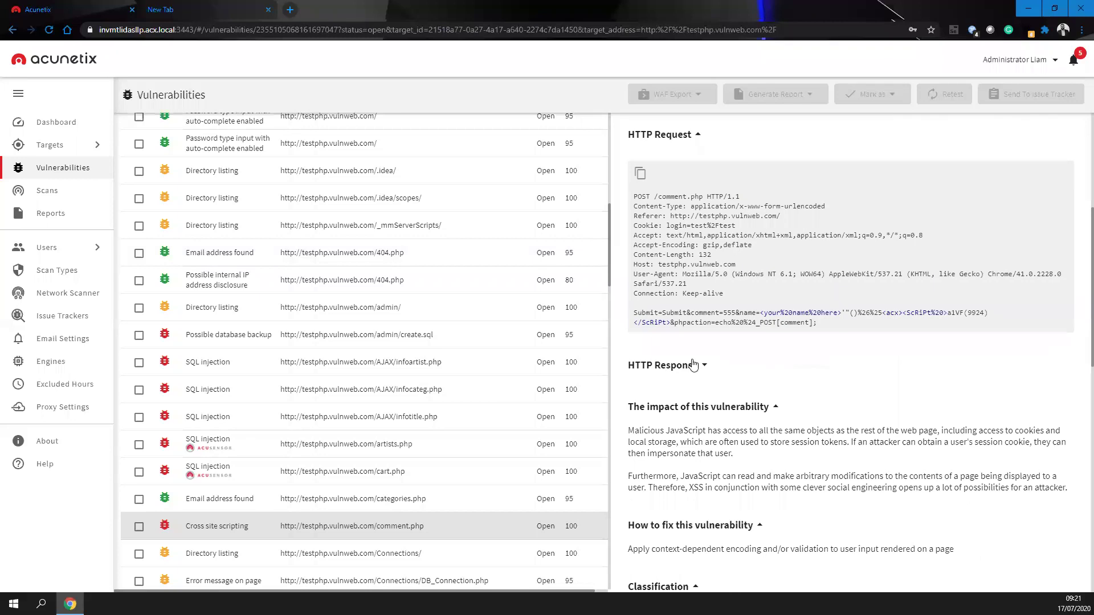
left_click(691, 363)
scroll(838, 476, "down", 1)
scroll(838, 476, "down", 2)
left_click_drag(777, 538, 813, 528)
left_click(897, 549)
- Read through the impact, fix and web references, then close the finding's details
scroll(833, 441, "down", 3)
left_click_drag(648, 405, 906, 512)
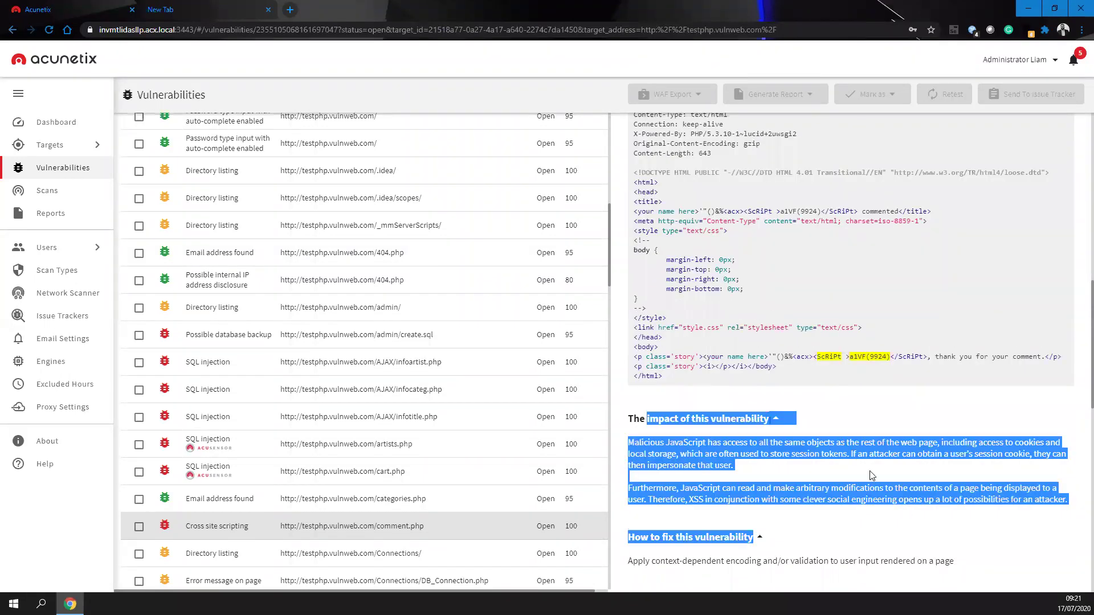
left_click(870, 474)
scroll(870, 474, "down", 3)
scroll(770, 446, "down", 6)
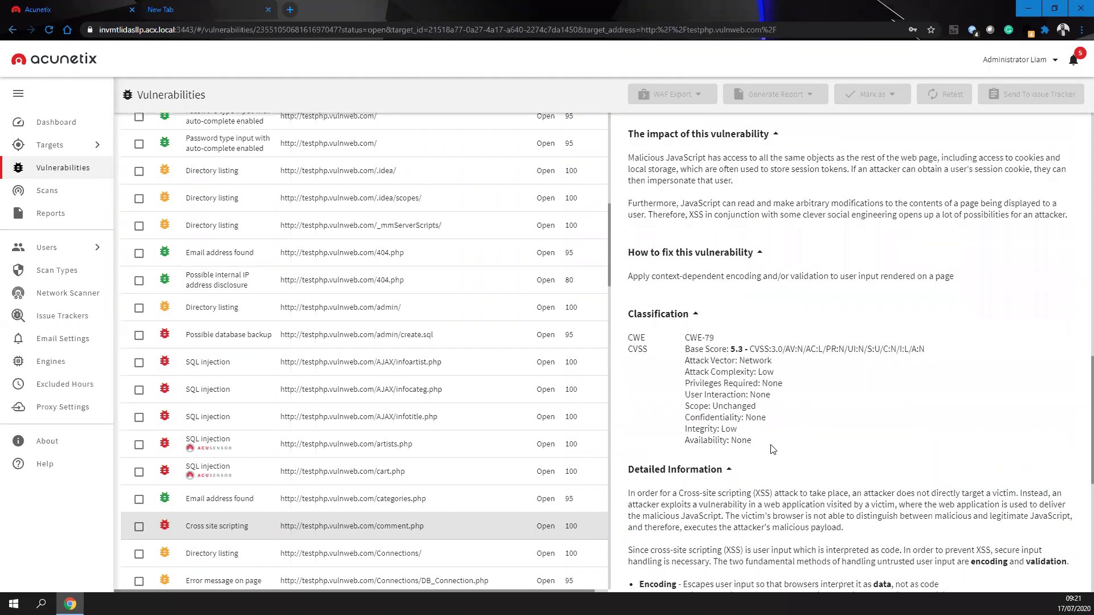
scroll(762, 415, "down", 3)
left_click_drag(632, 494, 844, 588)
left_click(848, 314)
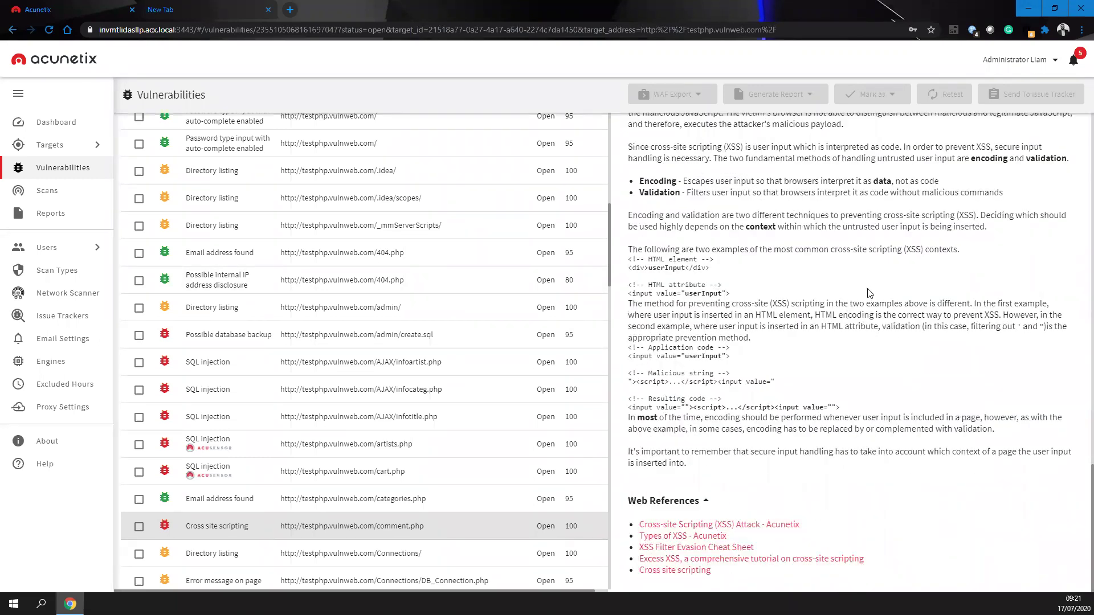
scroll(869, 292, "up", 15)
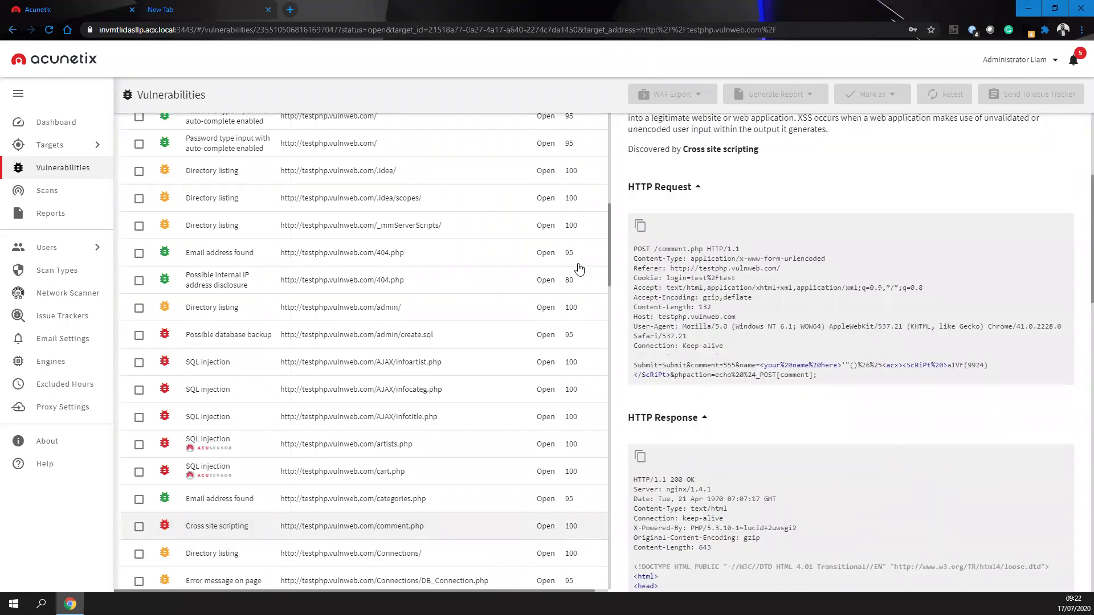
scroll(584, 171, "up", 6)
scroll(569, 192, "up", 3)
scroll(743, 214, "up", 4)
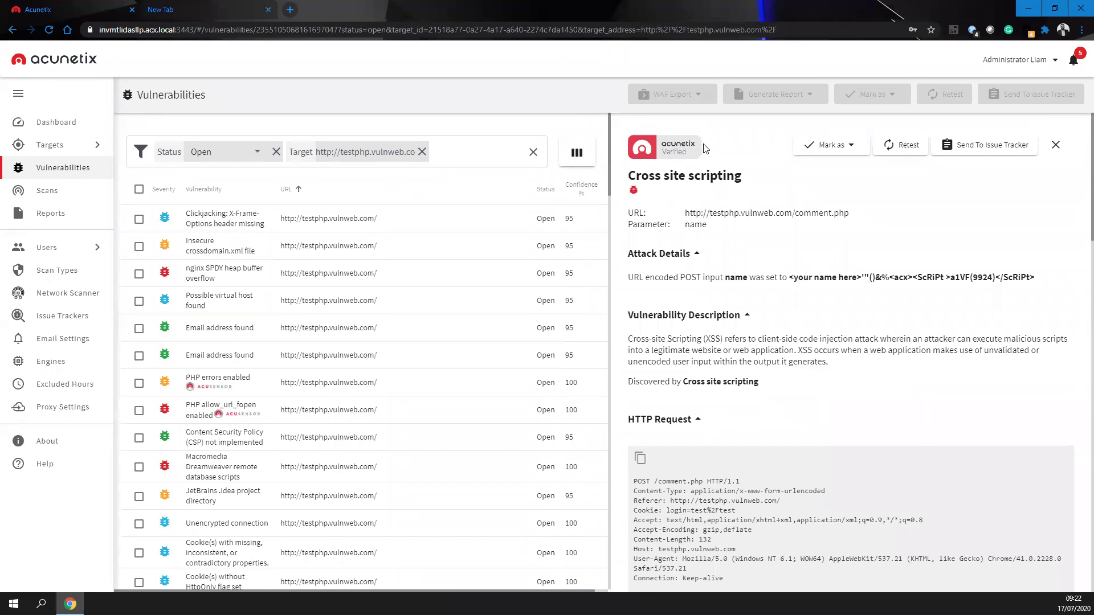
left_click(1057, 144)
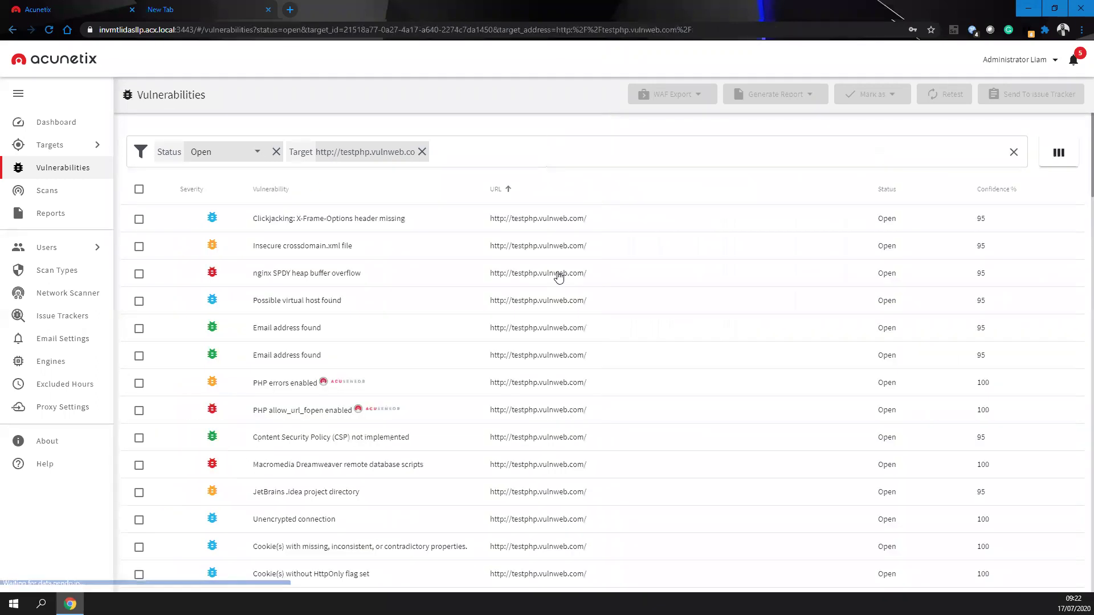
- Open the artists.php SQL injection finding and highlight its source file line 44 and SQL query
scroll(545, 280, "down", 1)
scroll(544, 280, "down", 7)
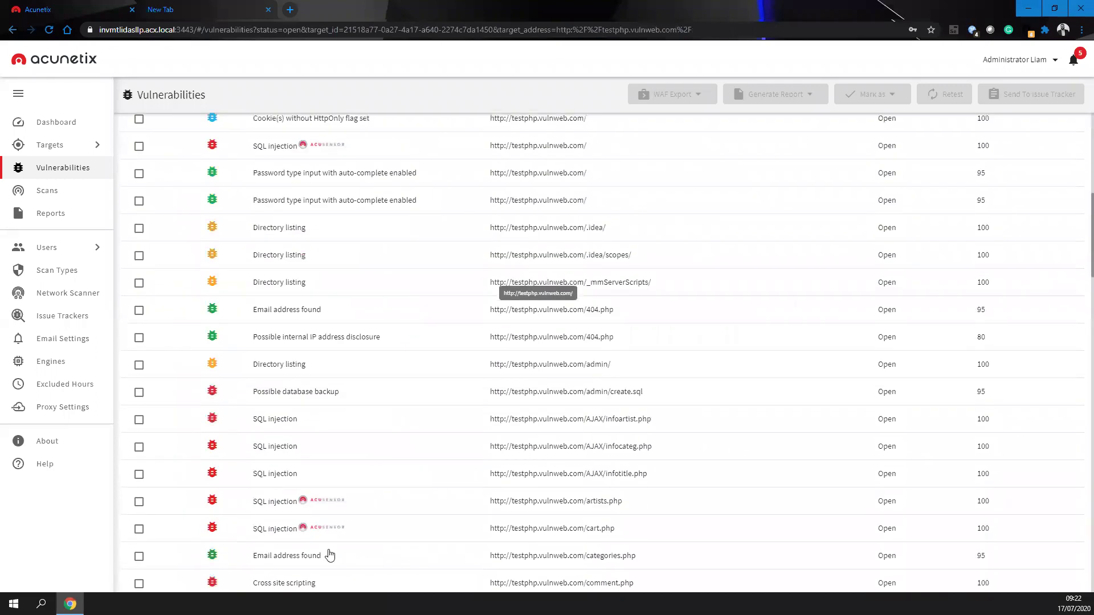
left_click(367, 506)
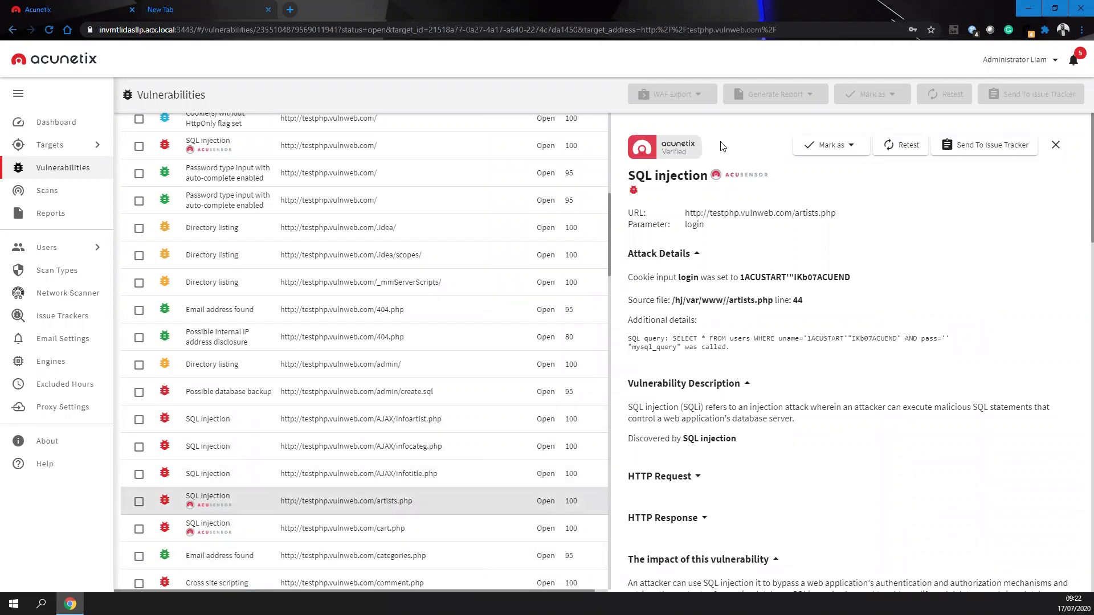
left_click_drag(818, 290, 859, 304)
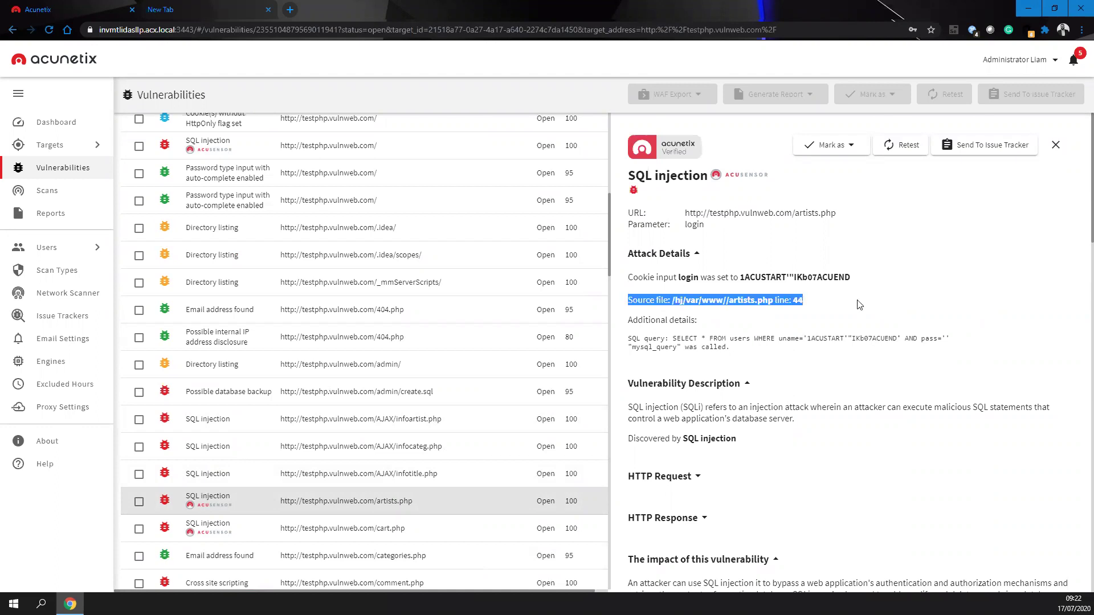
left_click_drag(757, 356, 645, 338)
left_click(655, 328)
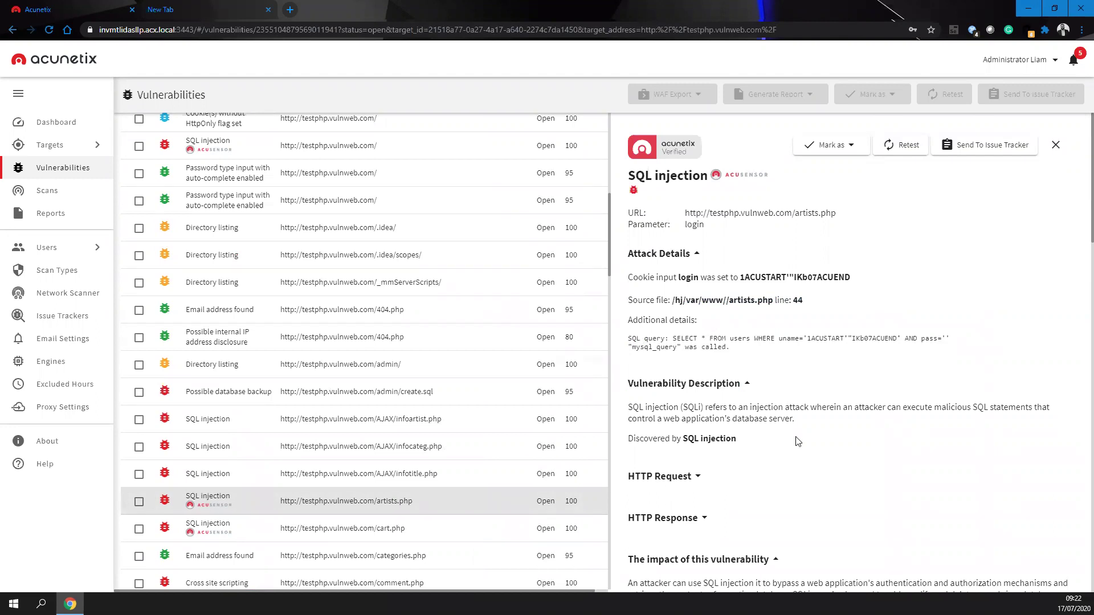
scroll(307, 341, "down", 10)
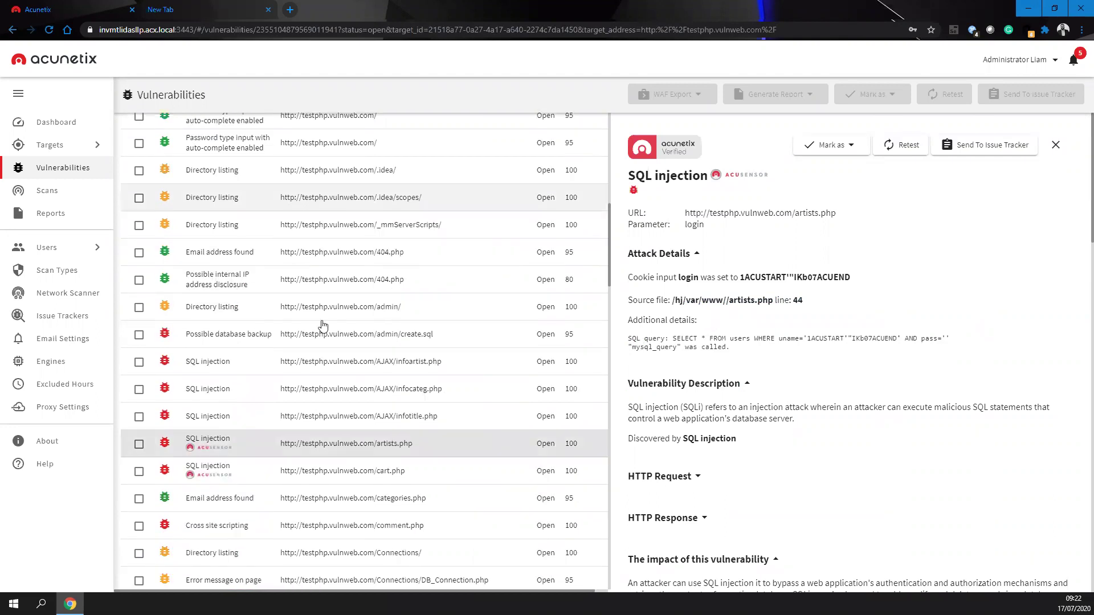
scroll(296, 256, "down", 6)
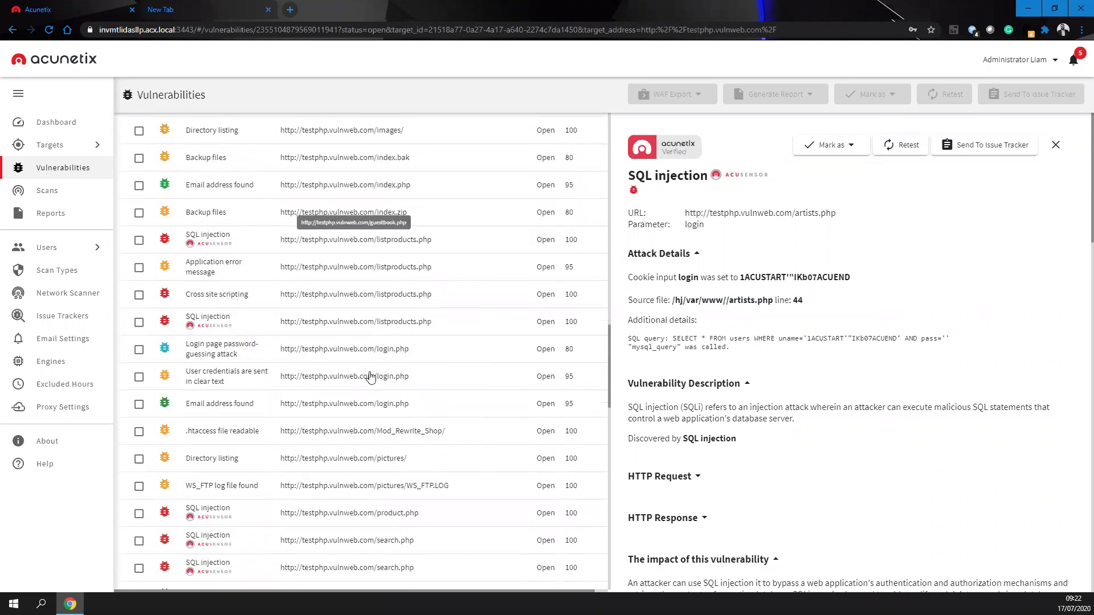
scroll(433, 465, "down", 8)
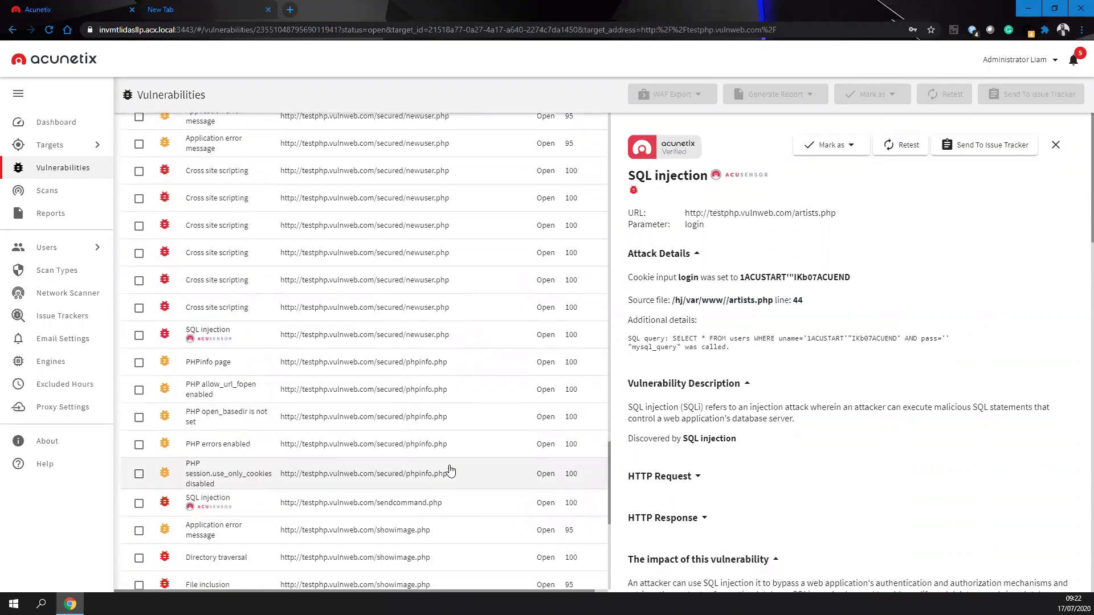
scroll(285, 413, "down", 3)
- Open the showimage.php Directory traversal finding and read its proof of exploit showing the Linux kernel version
left_click(252, 330)
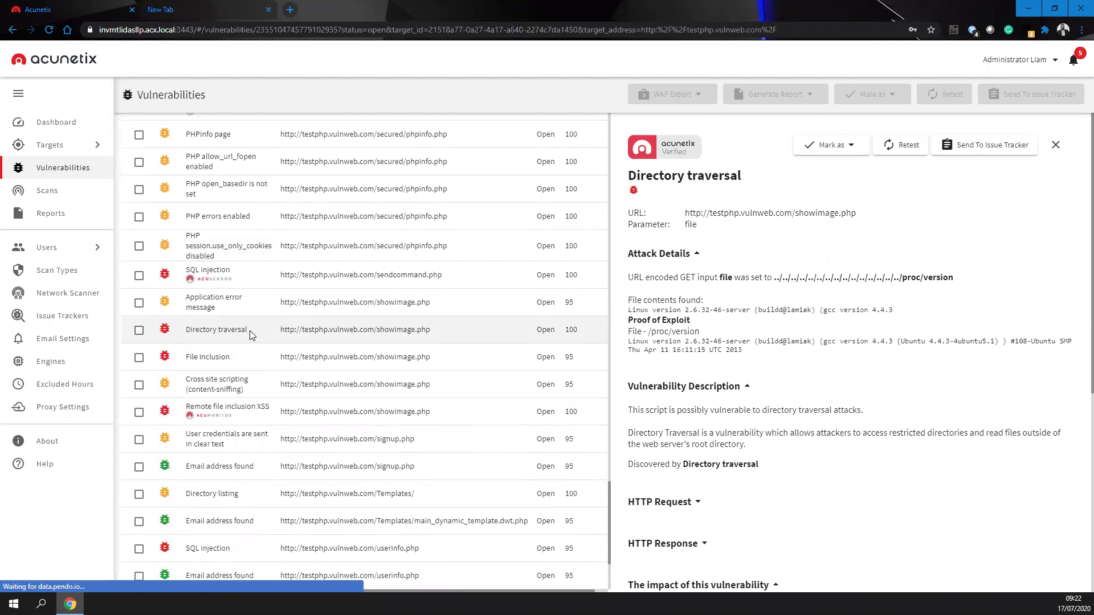
left_click_drag(730, 351, 852, 382)
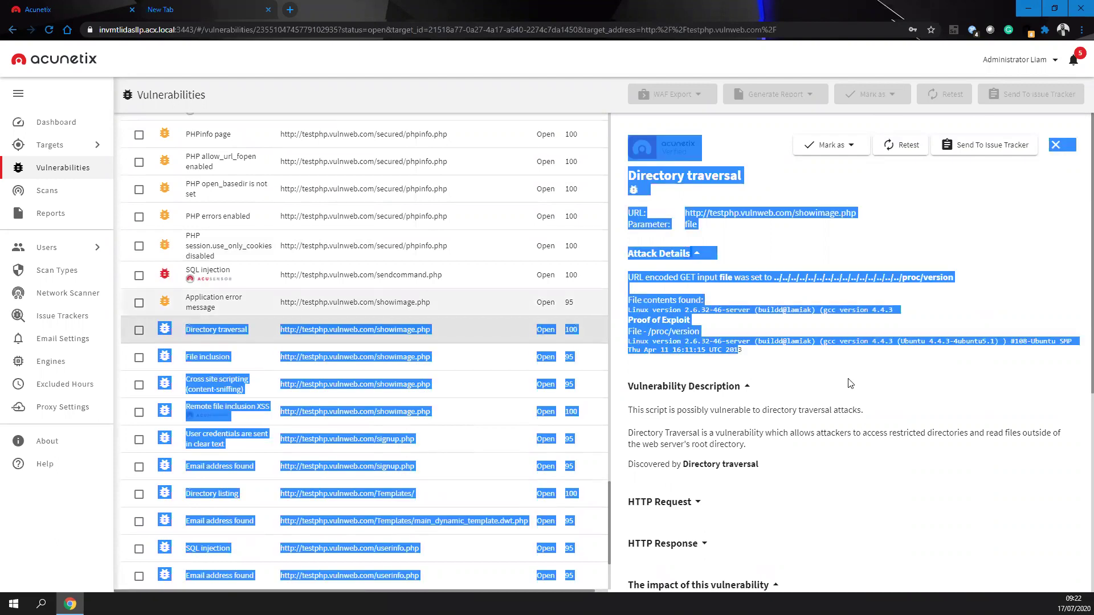
left_click(835, 363)
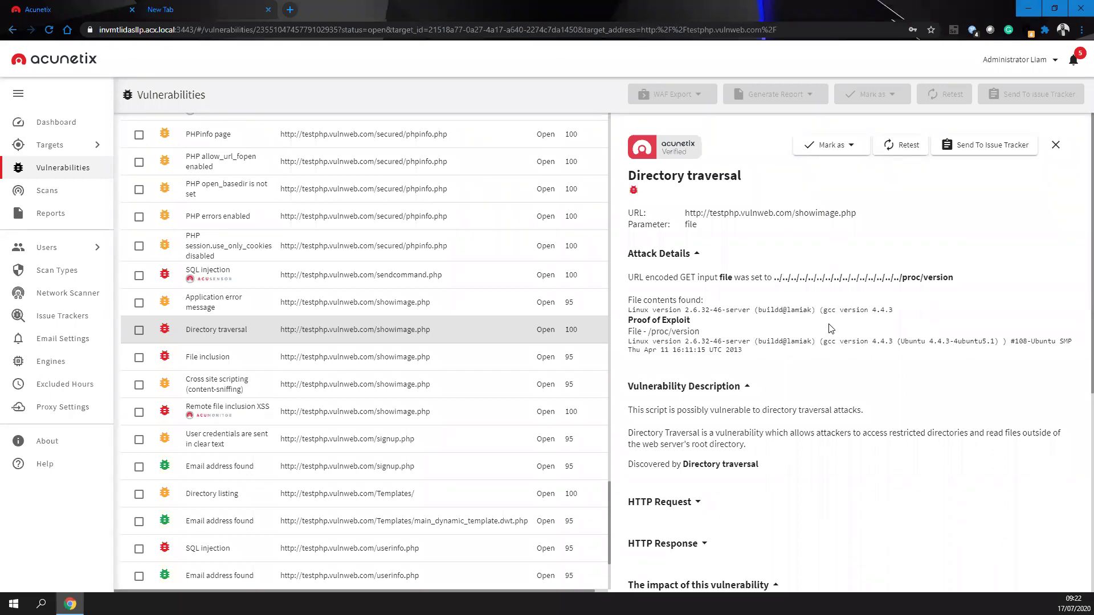
left_click_drag(752, 348, 626, 317)
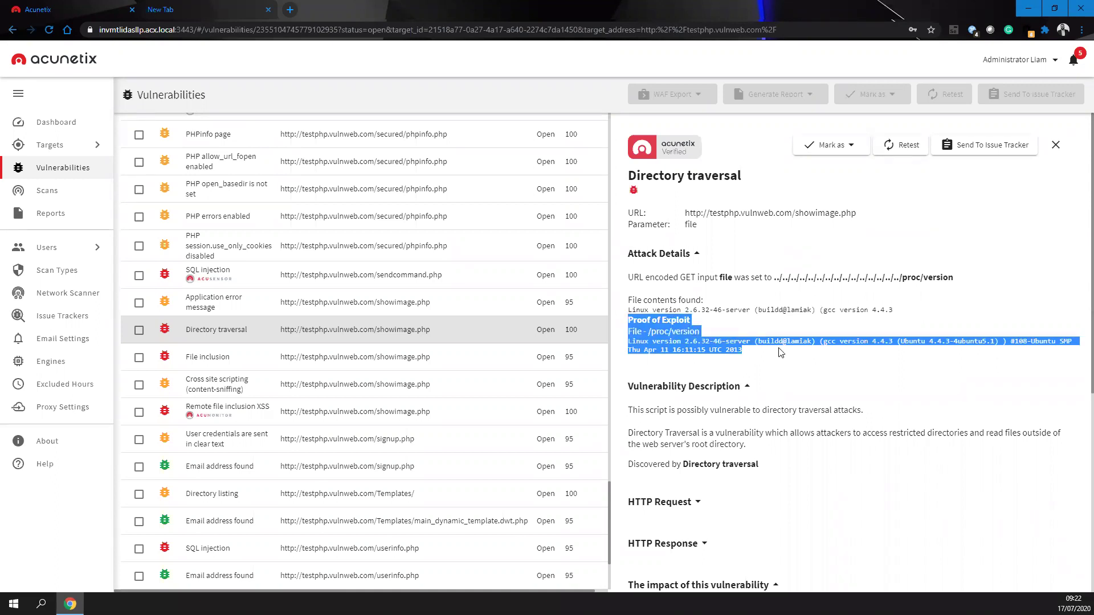
left_click_drag(772, 344, 626, 324)
left_click(651, 331)
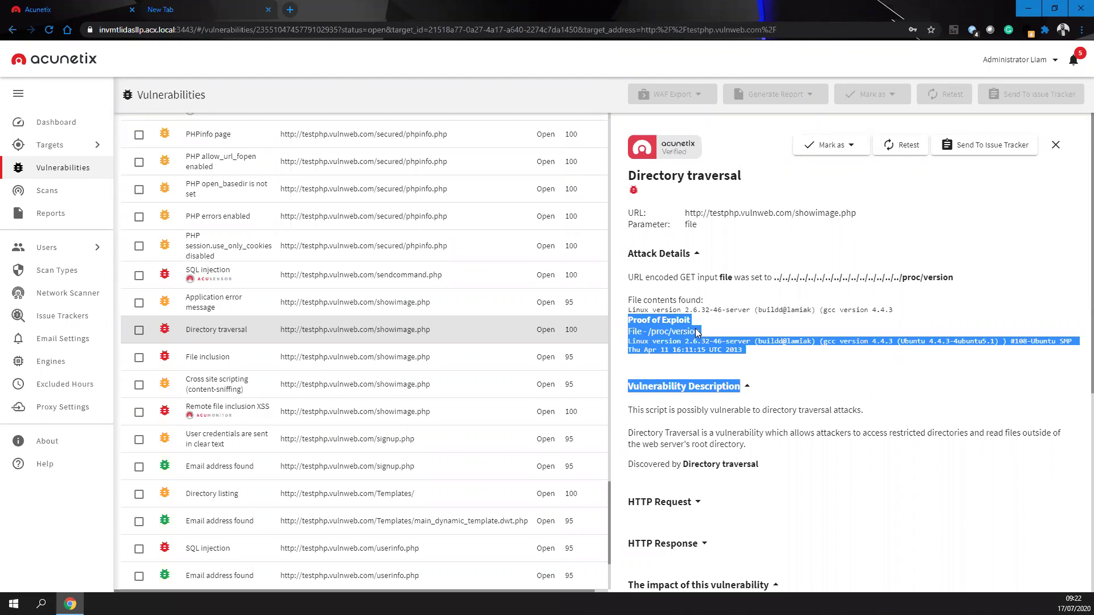
left_click(824, 302)
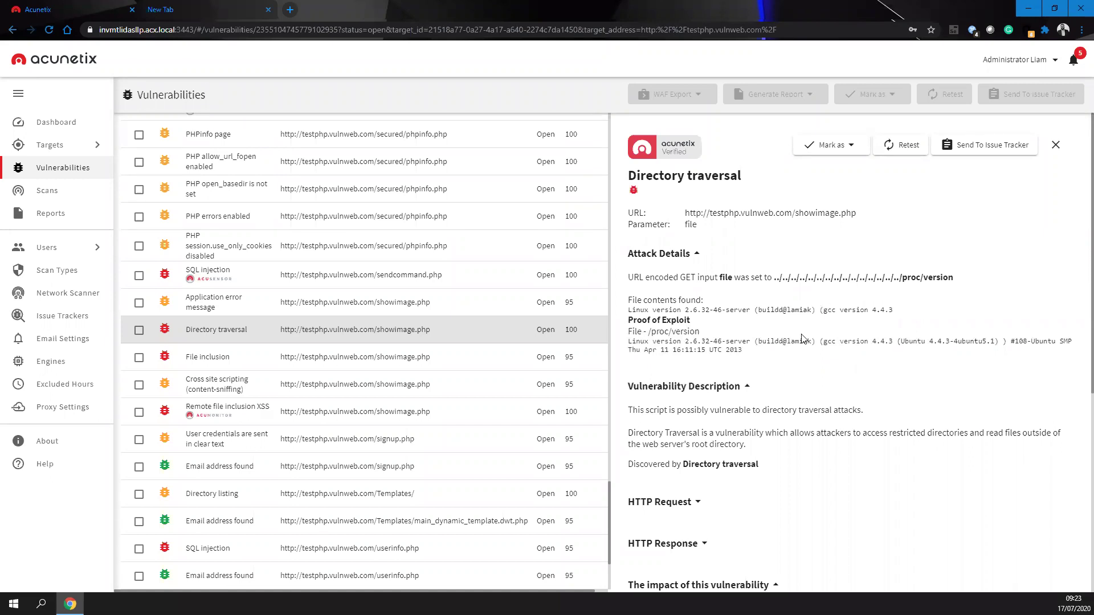
mouse_move(744, 350)
left_mouse_down()
mouse_move(626, 323)
mouse_move(737, 350)
left_mouse_up()
left_click(629, 326)
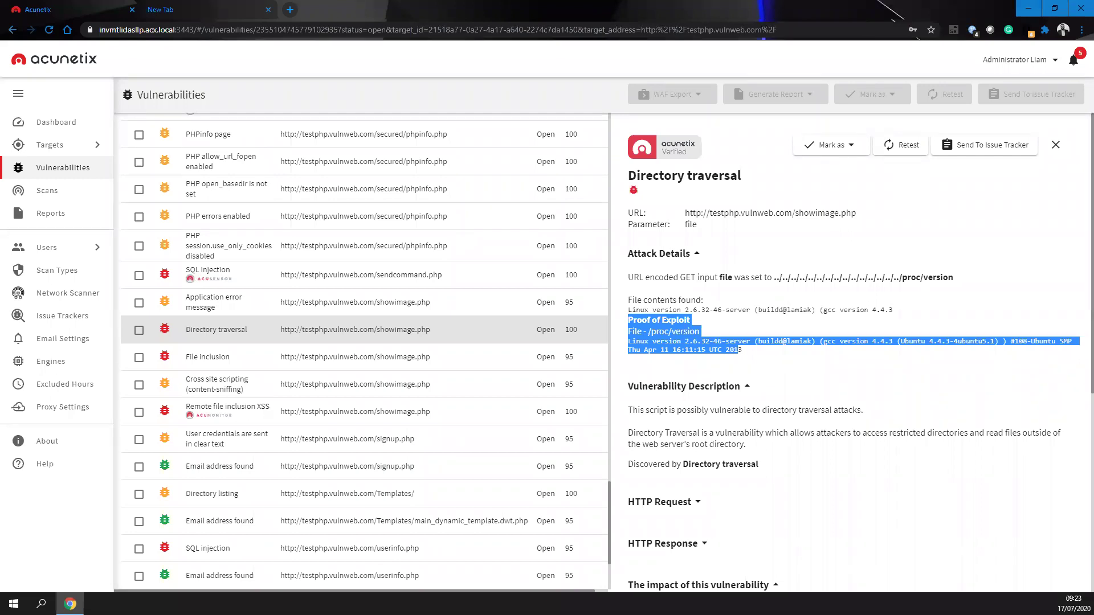
left_click(846, 378)
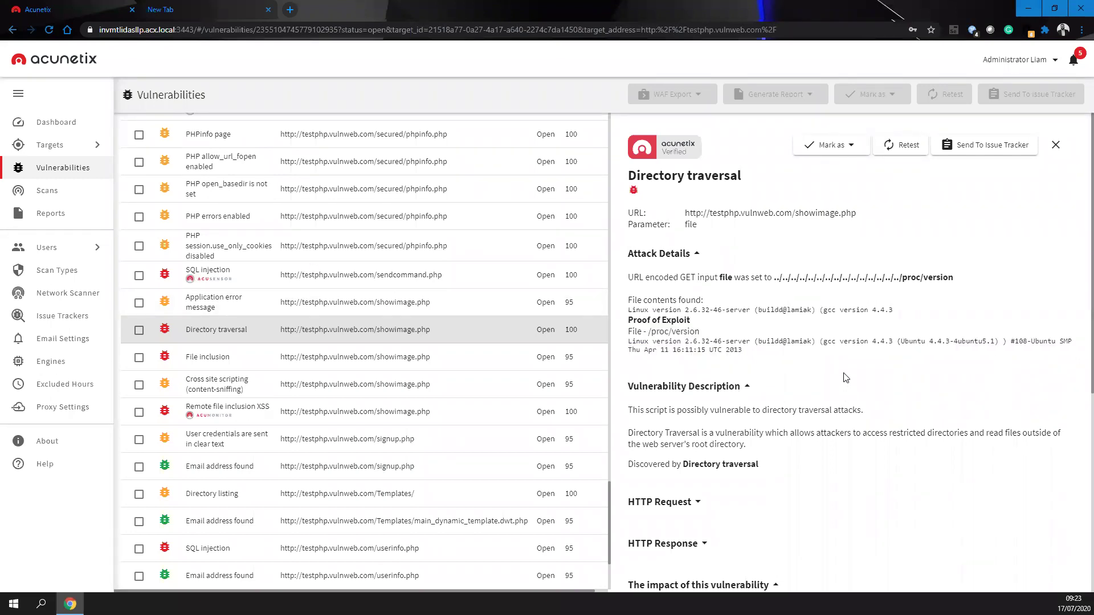
left_click(852, 146)
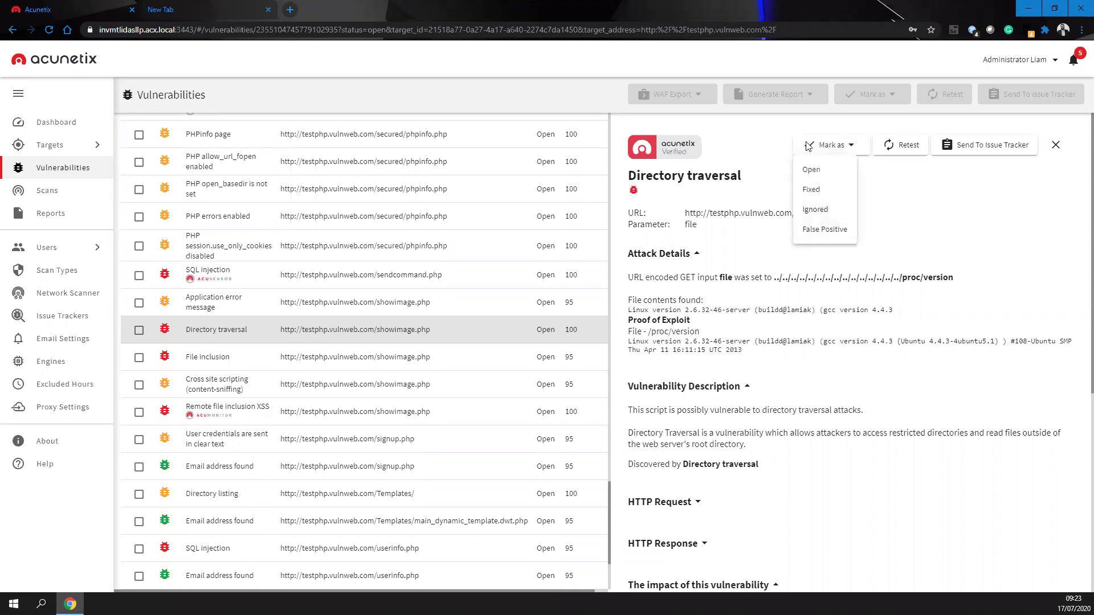
- Mark the Directory traversal finding Fixed, filter findings to Fixed, and launch a Retest scan for it
left_click(819, 193)
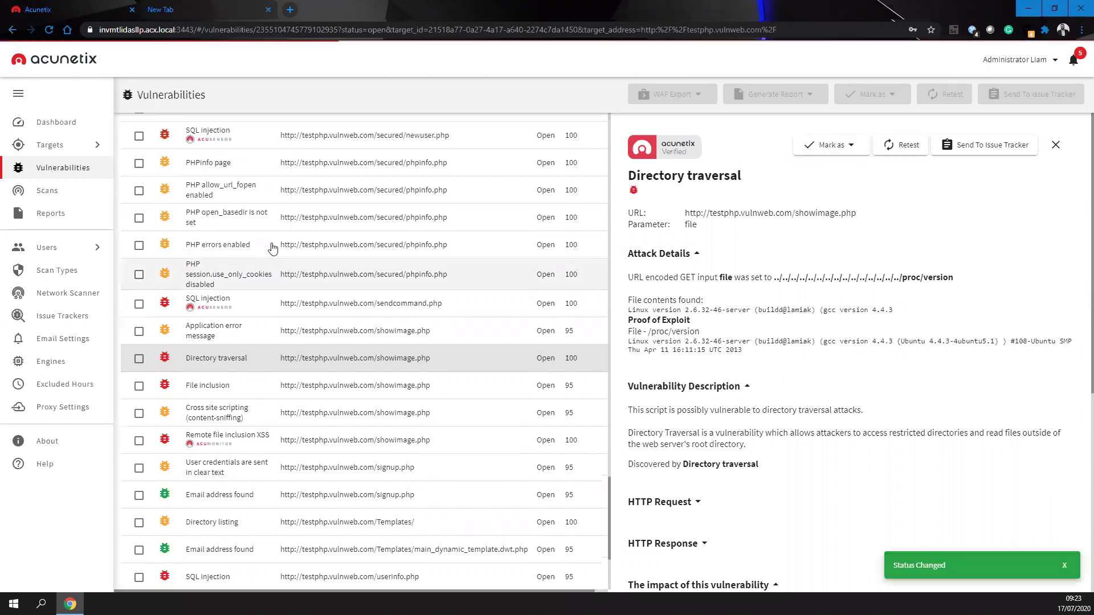
left_click(242, 151)
left_click(219, 180)
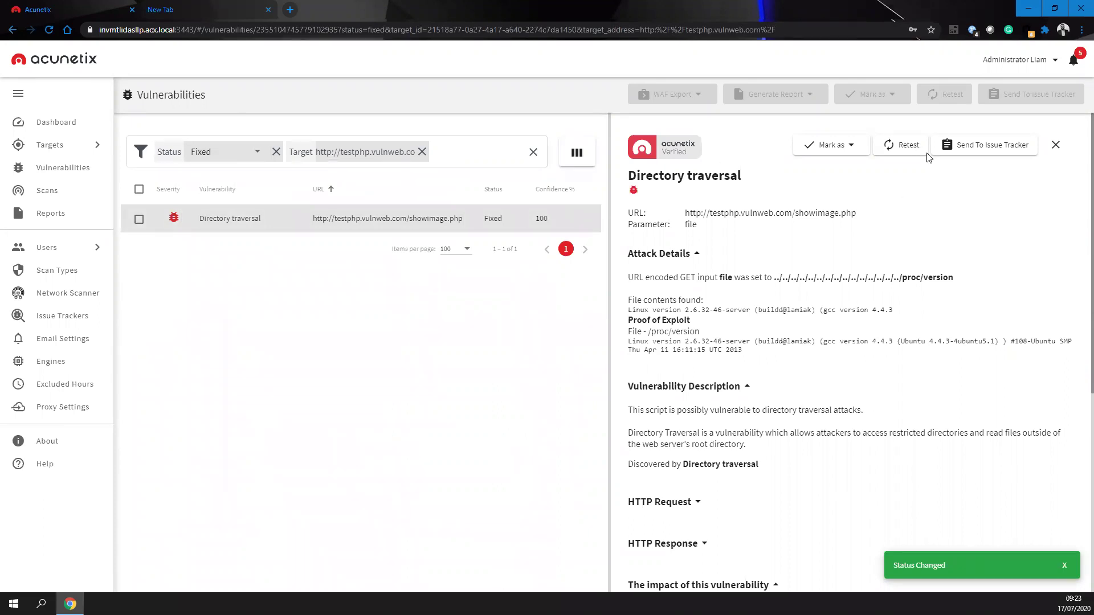
left_click(893, 146)
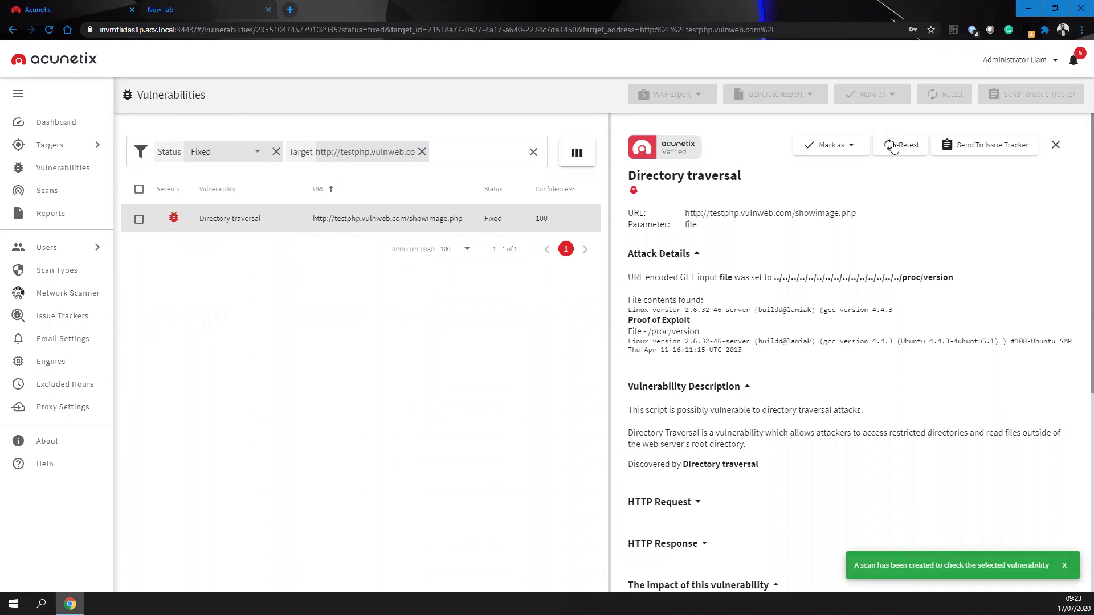
left_click(35, 188)
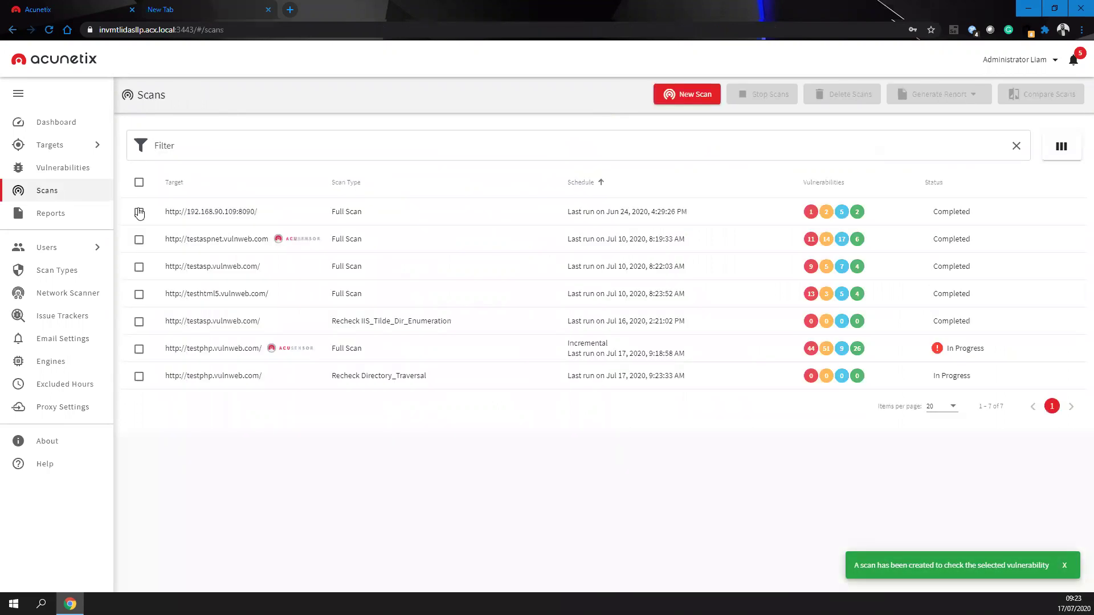
- Inspect the Recheck Directory_Traversal scan's details, then return to the Vulnerabilities list
left_click(210, 377)
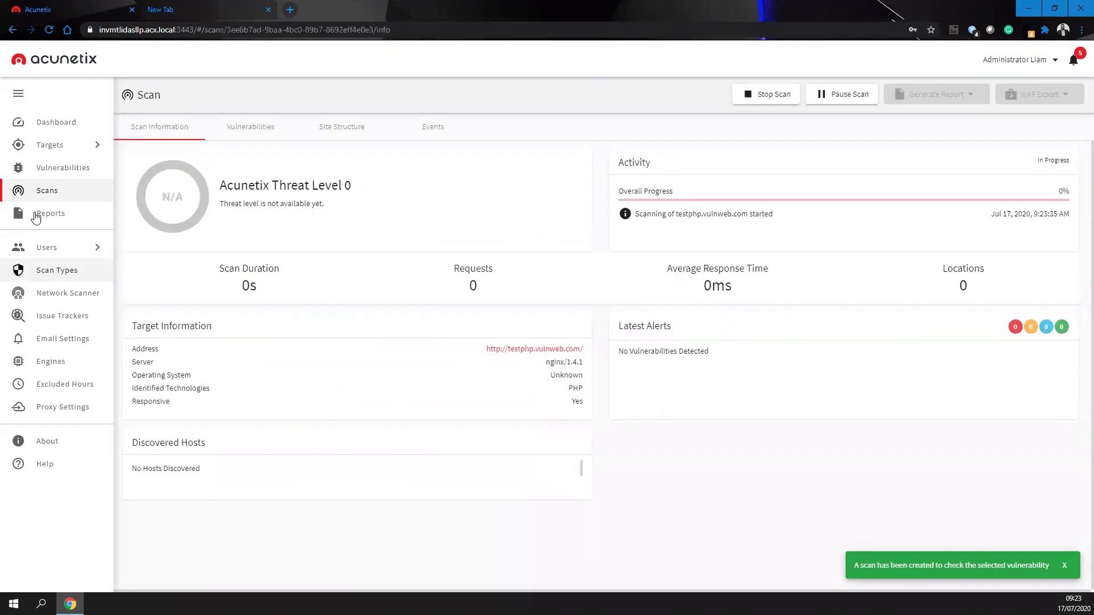
key("alt+Left")
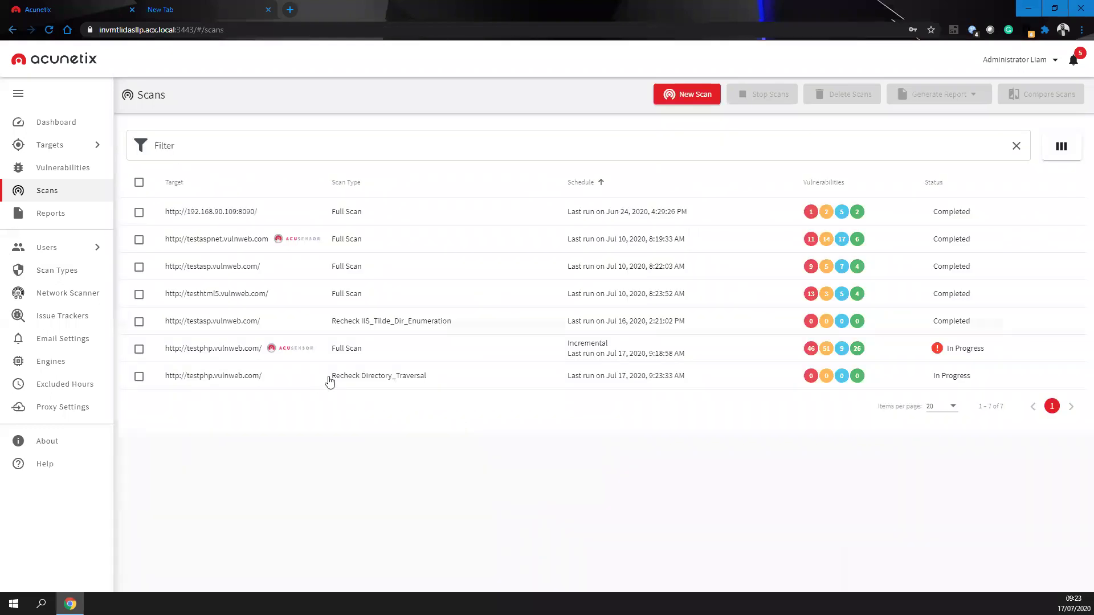
left_click_drag(464, 379, 290, 380)
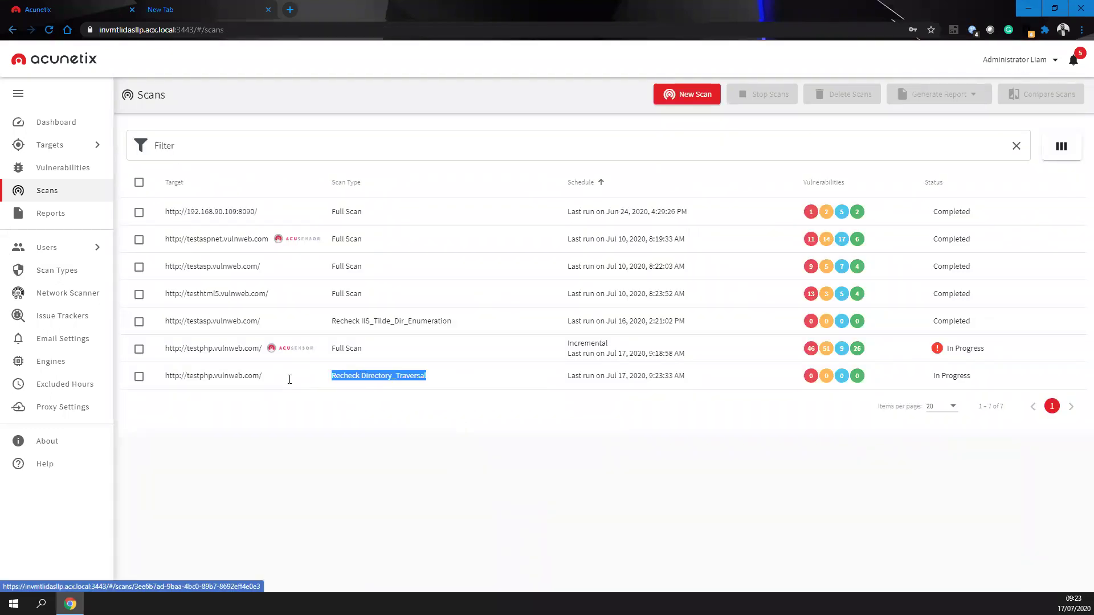
left_click(72, 169)
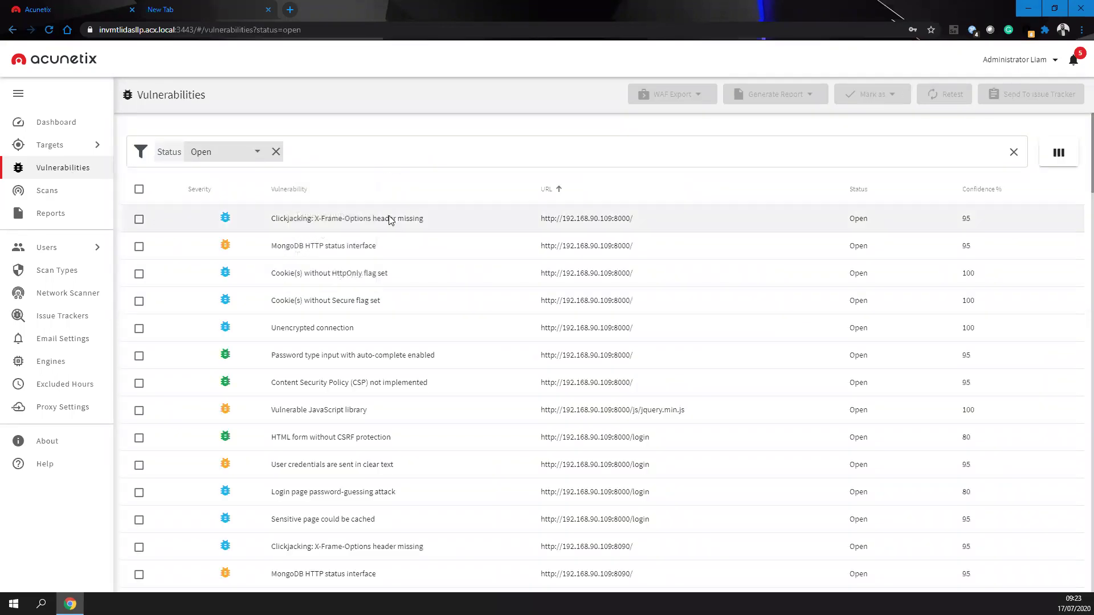
- Add a Target filter limiting open findings to testphp.vulnweb.com
left_click(375, 165)
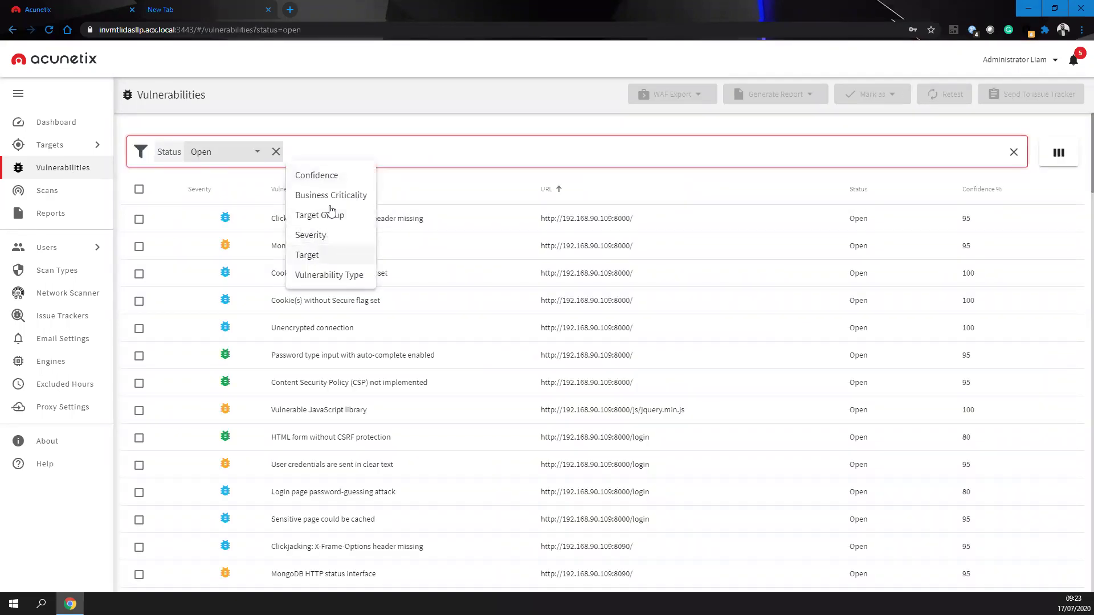
key("Escape")
key("Down")
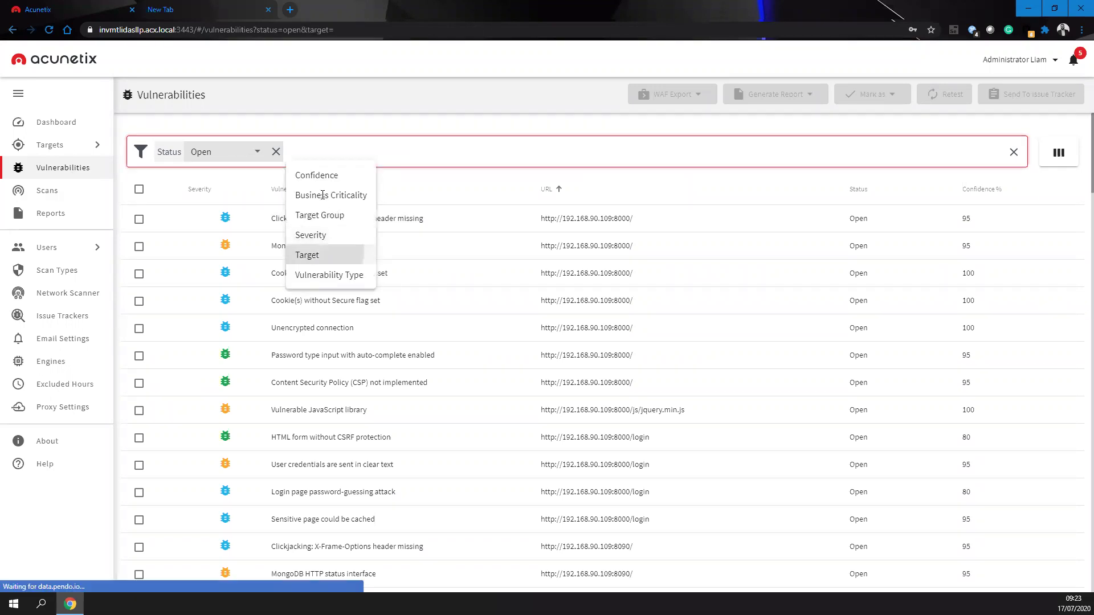
left_click(322, 251)
left_click(356, 282)
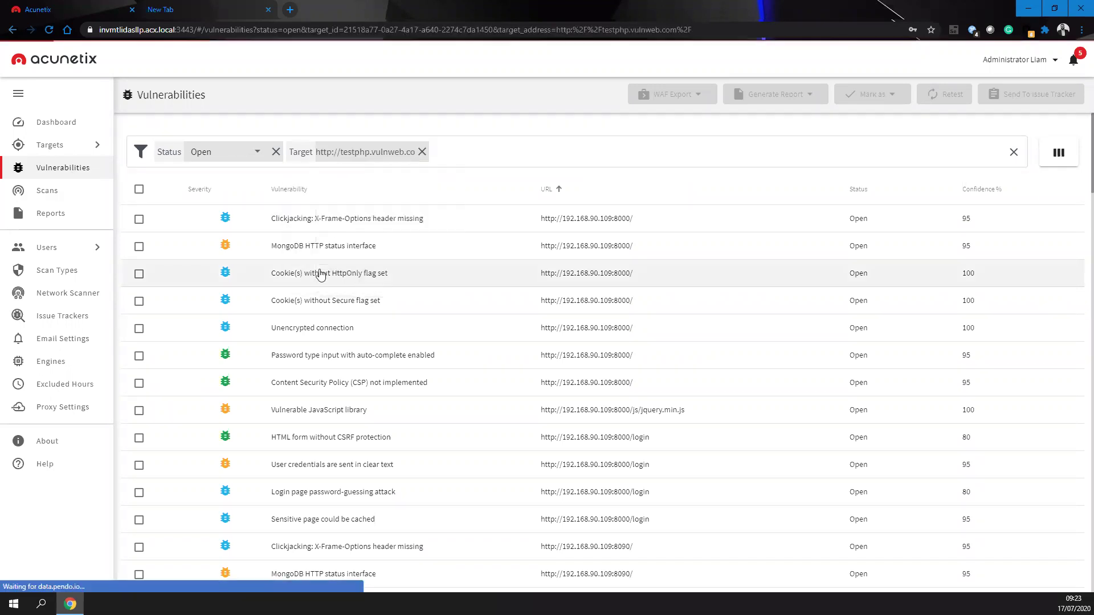
- Tick the Clickjacking, Insecure crossdomain.xml, nginx SPDY heap buffer overflow and Possible virtual host findings
left_click(139, 221)
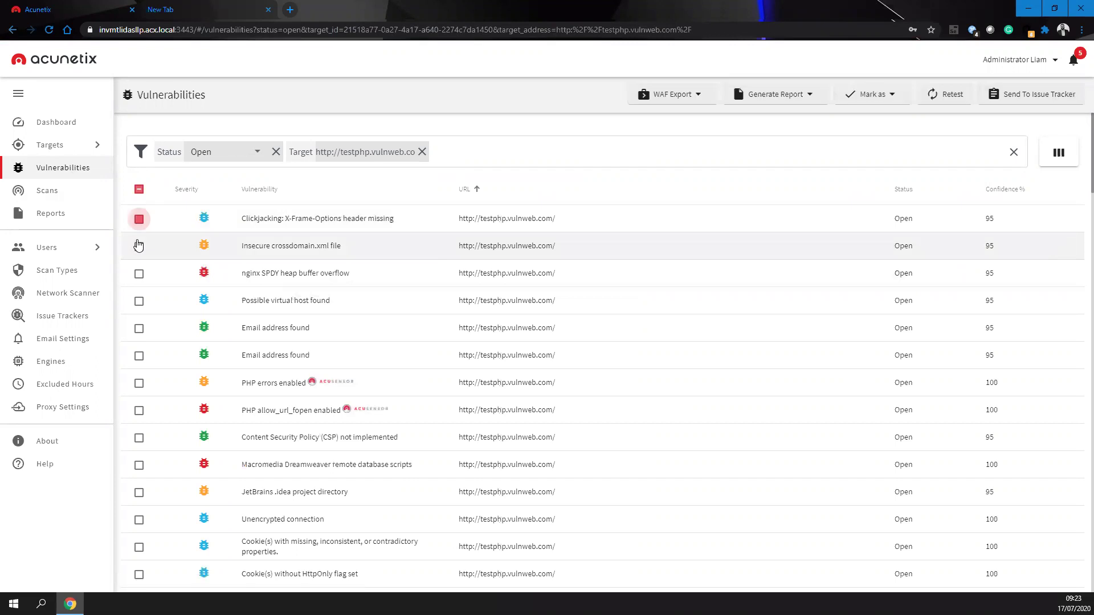
left_click(139, 253)
left_click(139, 281)
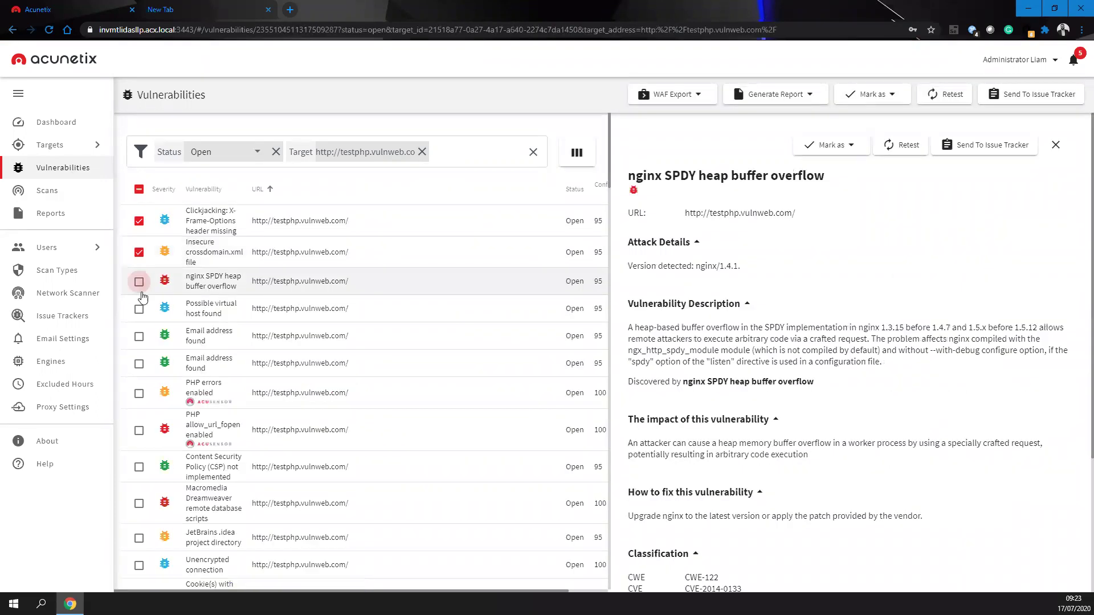
left_click(139, 309)
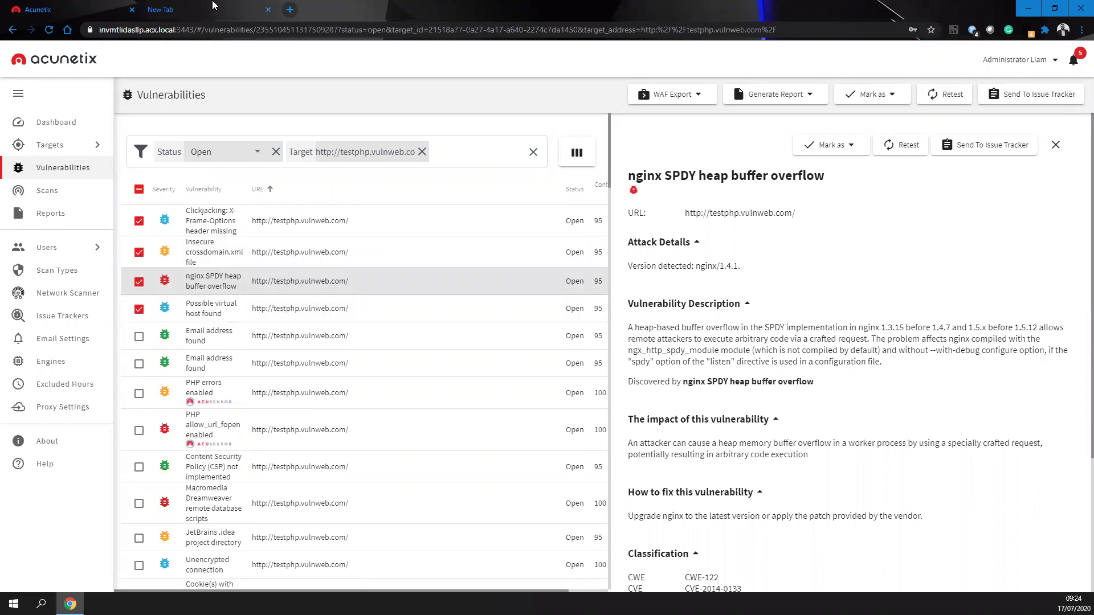
key("ctrl+Tab")
- Open the Jira project's issues bookmark and submit the Jira sign-in
mouse_move(404, 65)
left_click(453, 79)
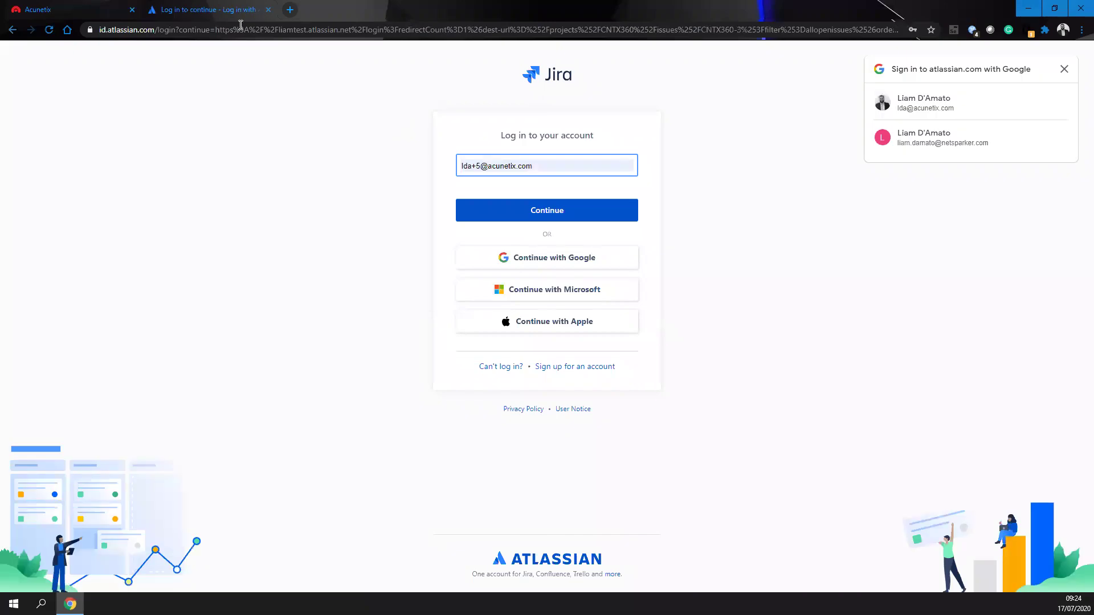
key("ctrl+w")
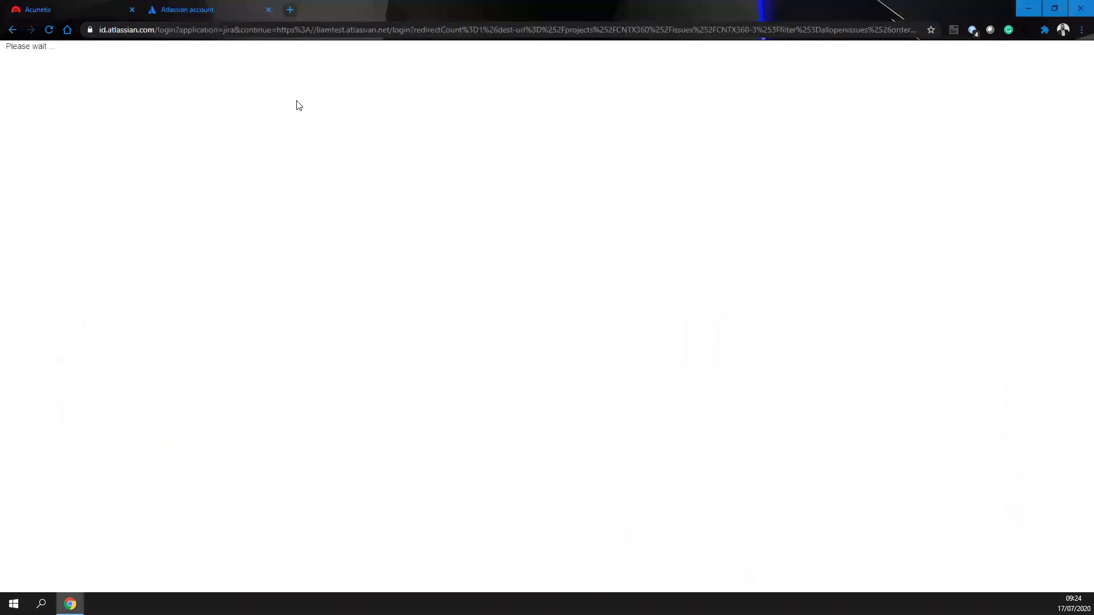
- Check the Acunetix tab, then close the stalled Jira sign-in tab
left_click(103, 6)
left_click(163, 4)
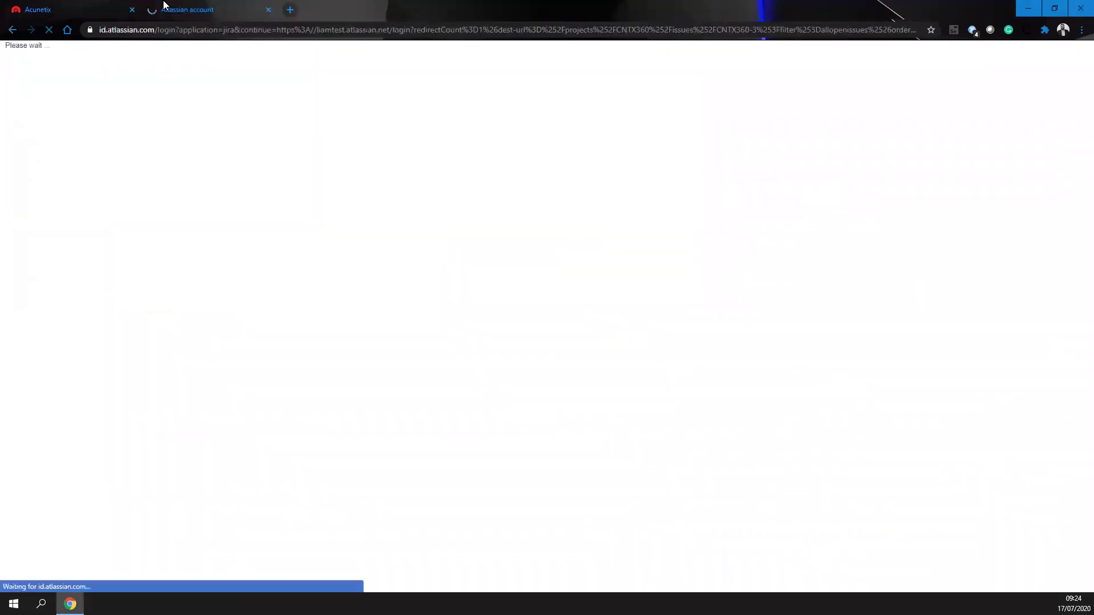
left_click(60, 7)
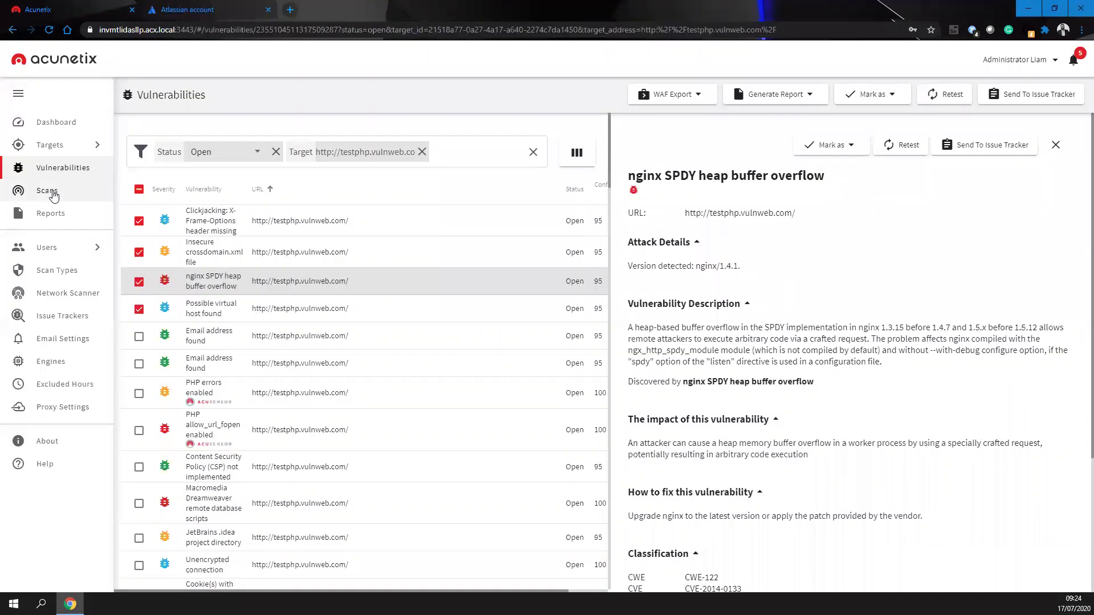
key("ctrl+Tab")
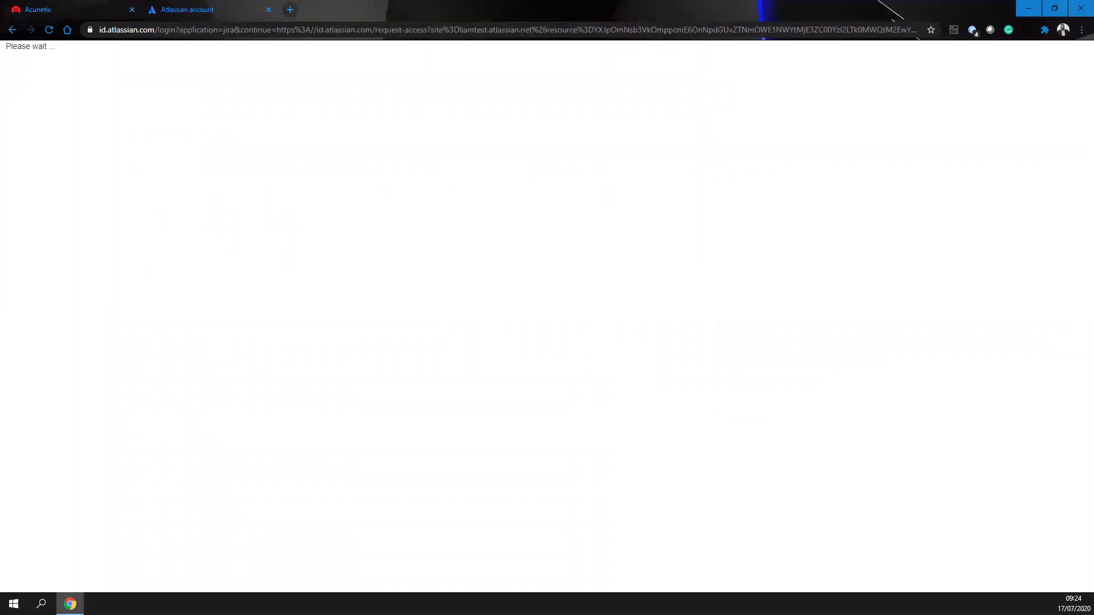
key("ctrl+w")
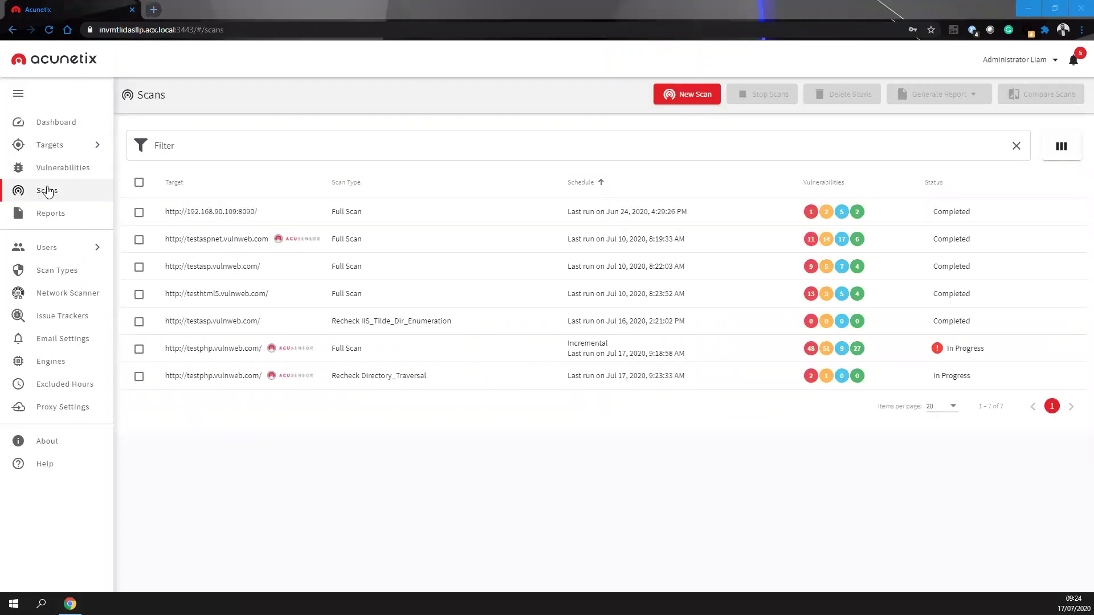
- Look over the testphp full scan's invalid login sequence message, then reload the scans list
left_click(194, 350)
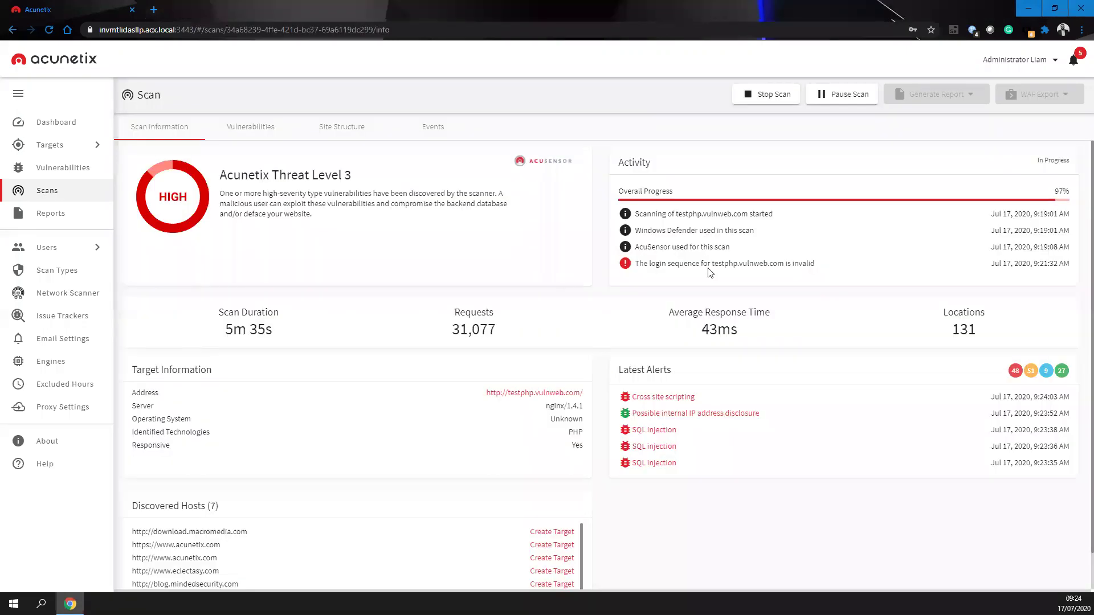
left_click_drag(679, 263, 775, 279)
left_click(38, 189)
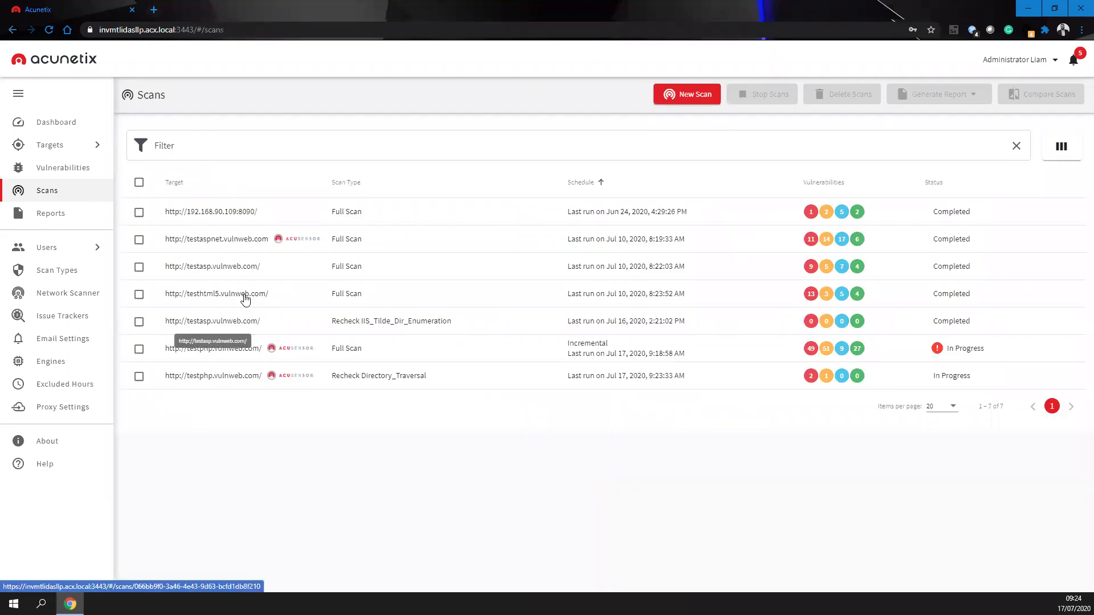
key("F5")
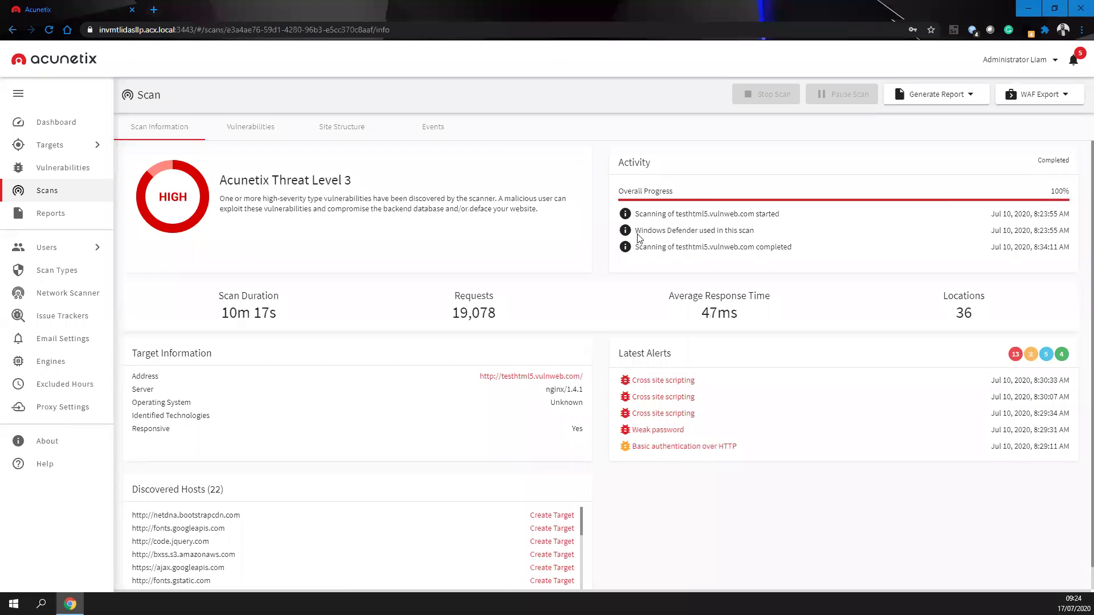
- Review the testaspnet.vulnweb.com scan's activity and statistics, then show its vulnerabilities
triple_click(638, 234)
left_click(71, 192)
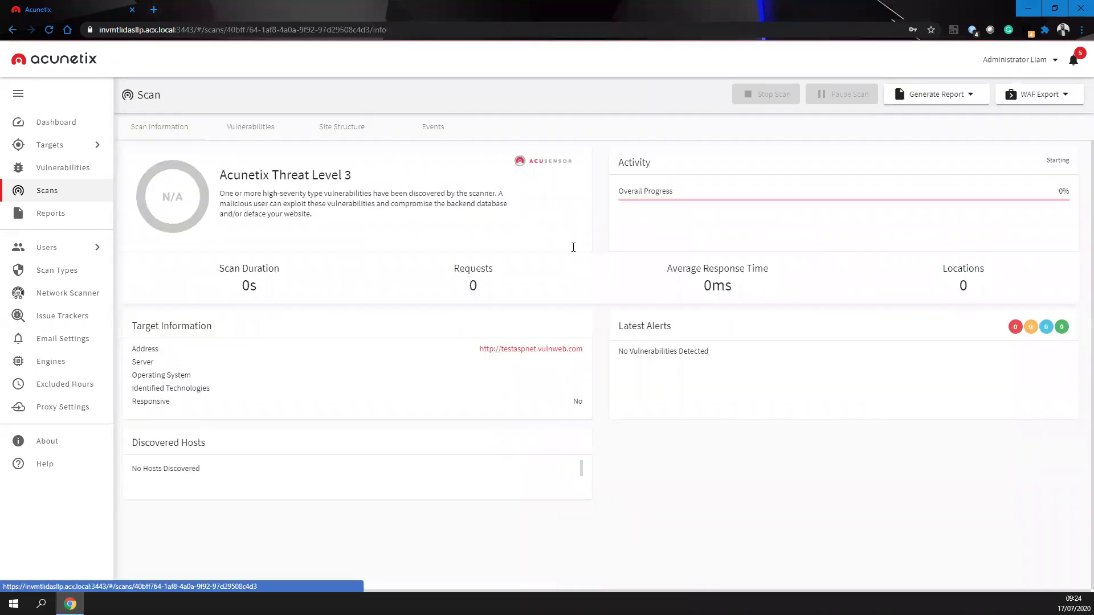
left_click_drag(639, 247, 778, 246)
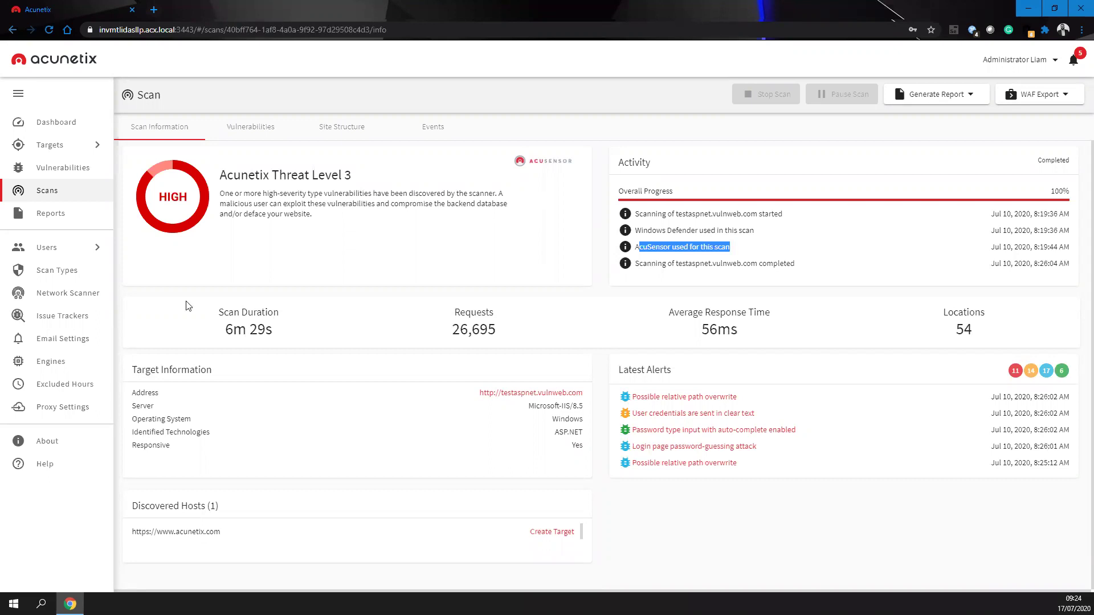
left_click(274, 331)
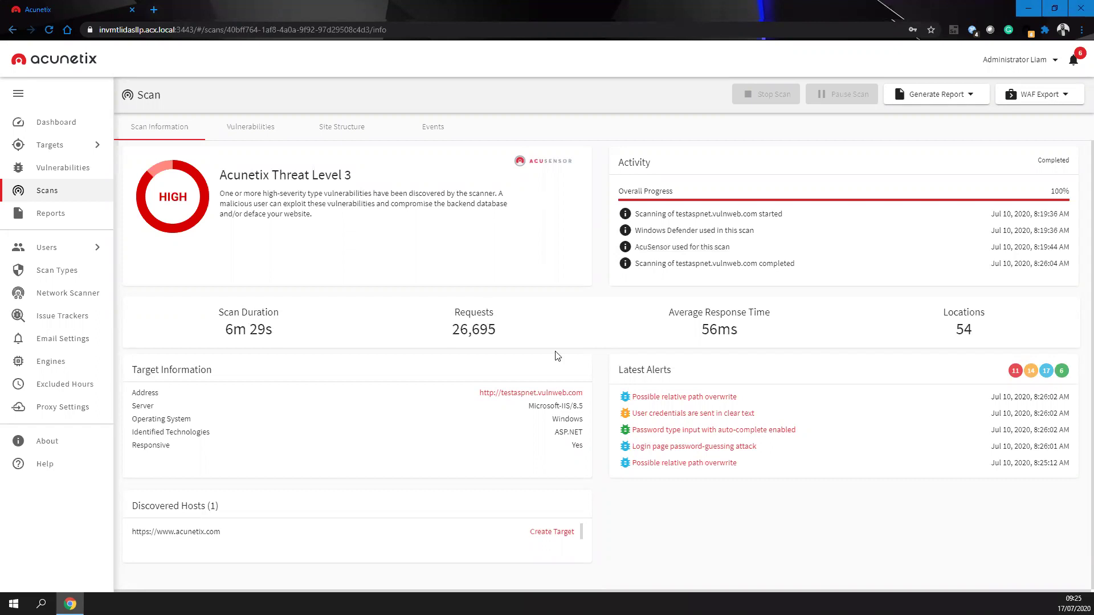
triple_click(757, 334)
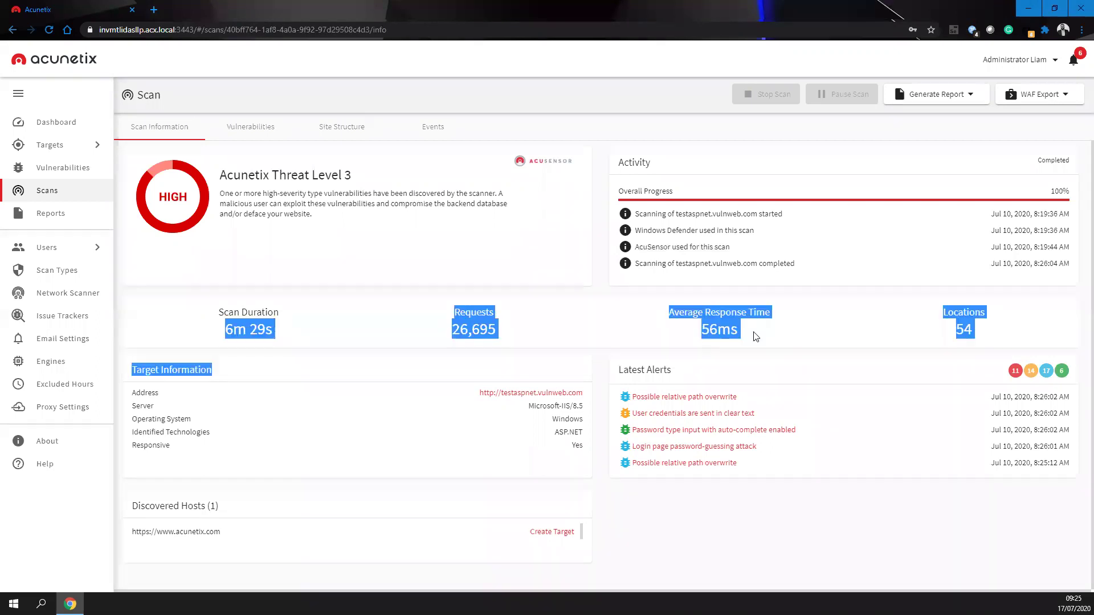
left_click(843, 335)
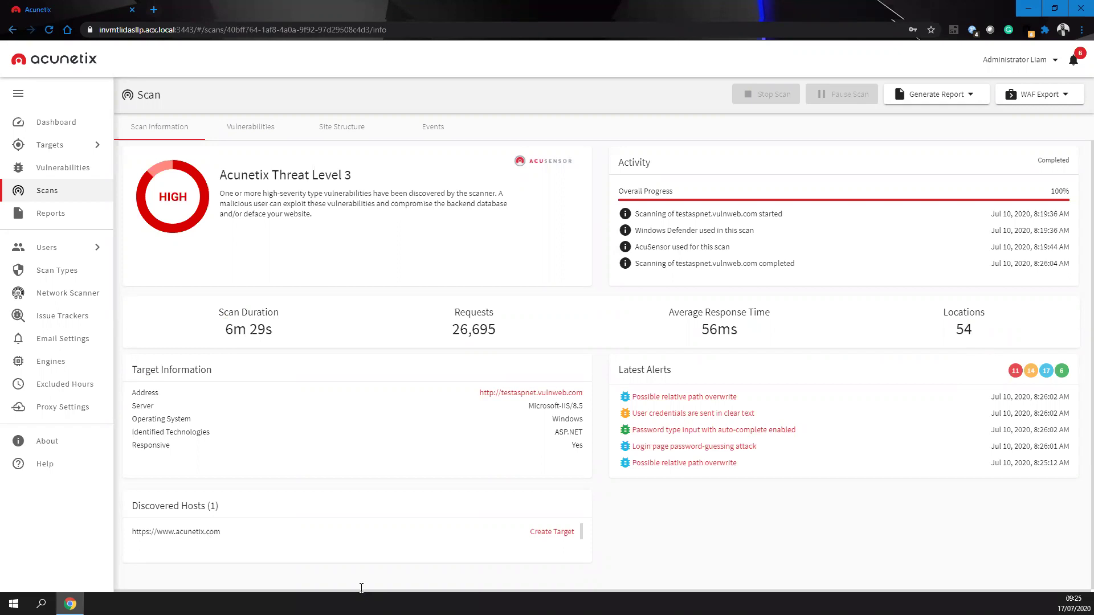
left_click(262, 137)
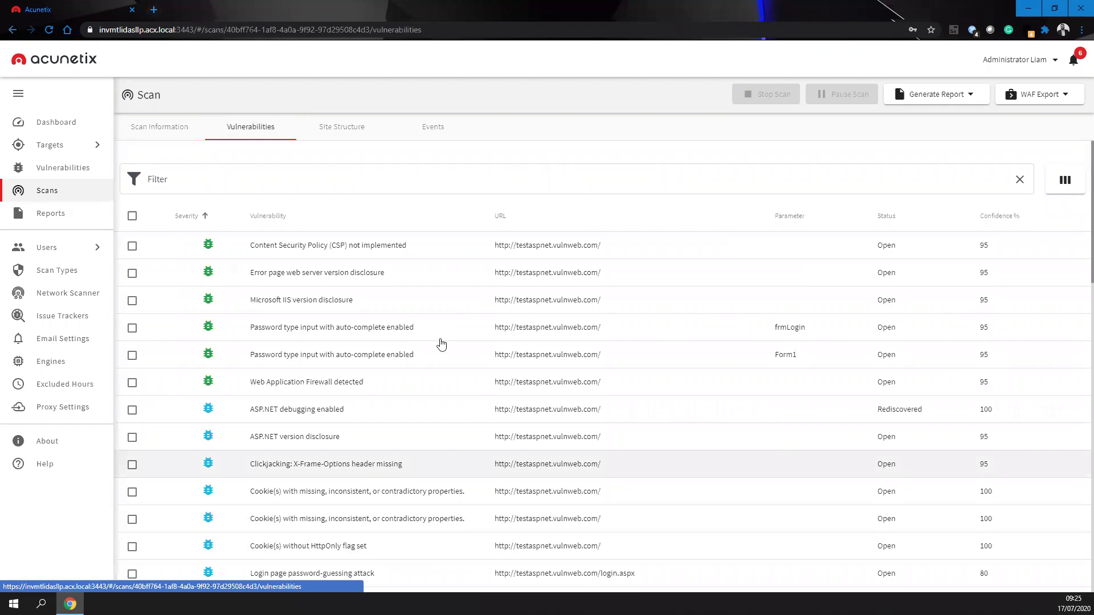
- Browse the site structure, expanding aspnet_client, images and jscripts and viewing the Utils folder
scroll(758, 509, "down", 7)
scroll(972, 242, "up", 6)
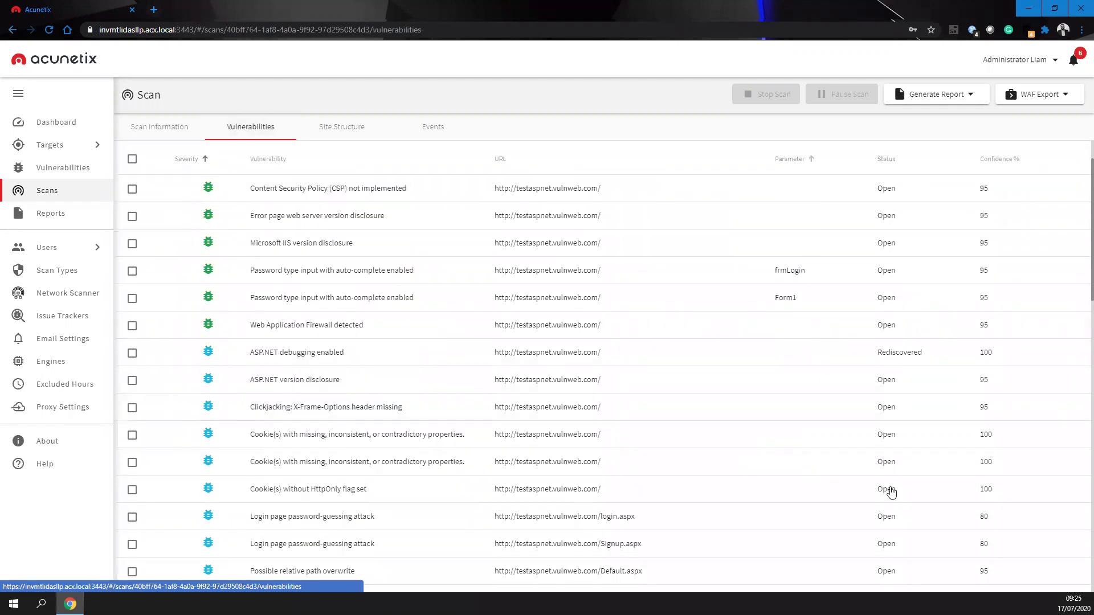
scroll(969, 353, "down", 9)
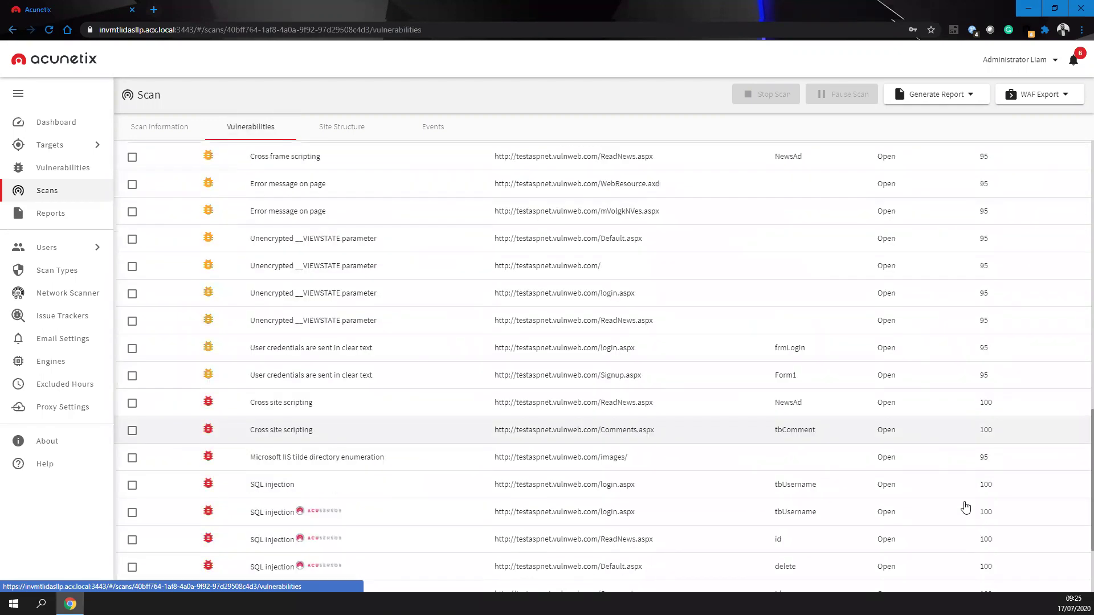
scroll(457, 127, "up", 11)
left_click(348, 128)
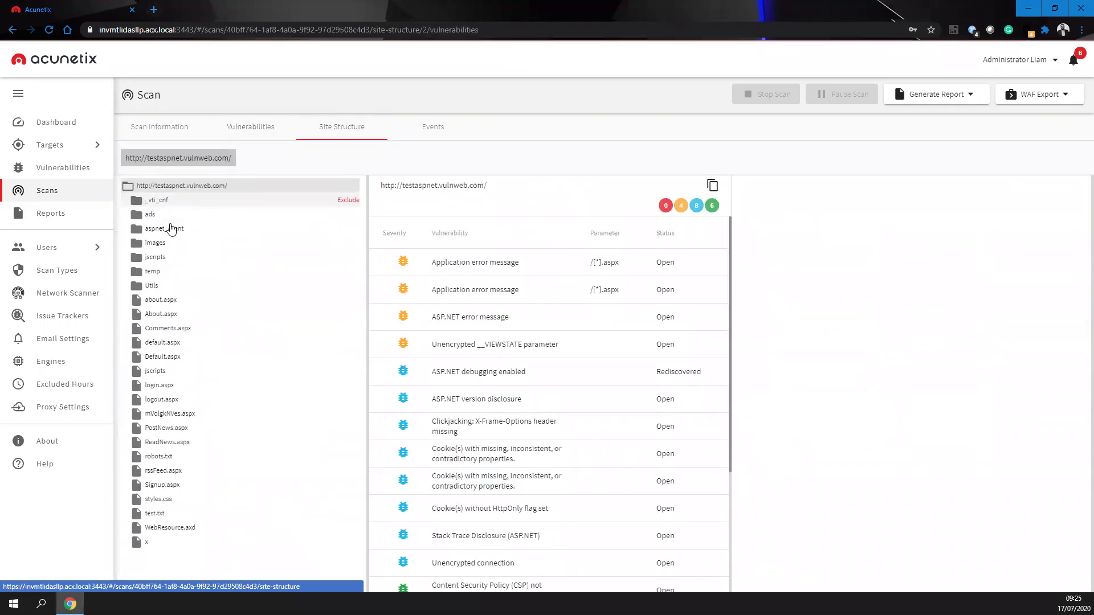
left_click(170, 227)
left_click(171, 272)
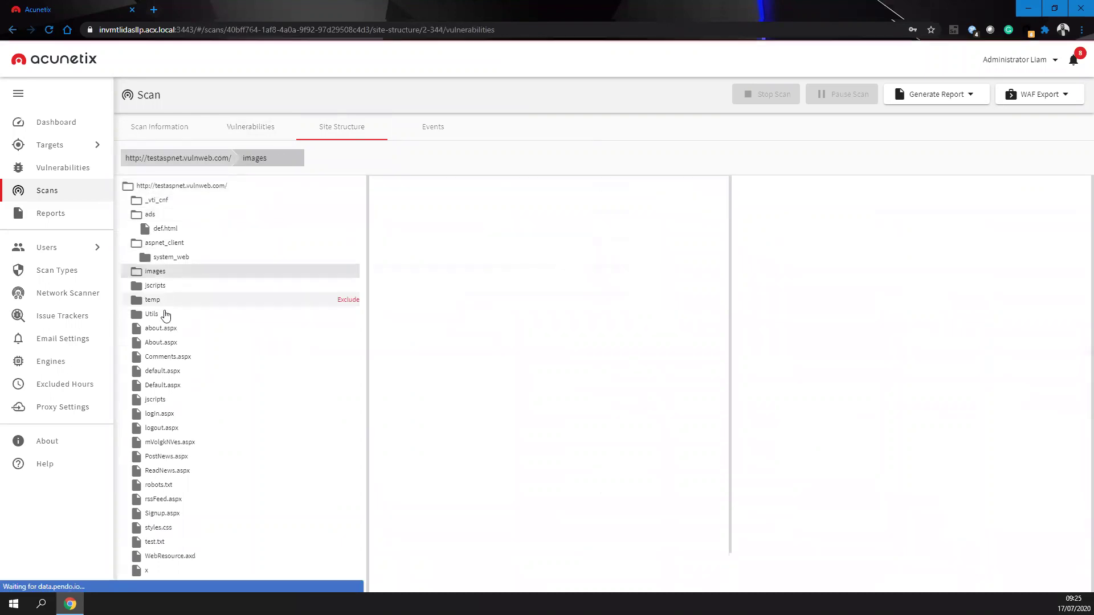
left_click(163, 300)
left_click(153, 358)
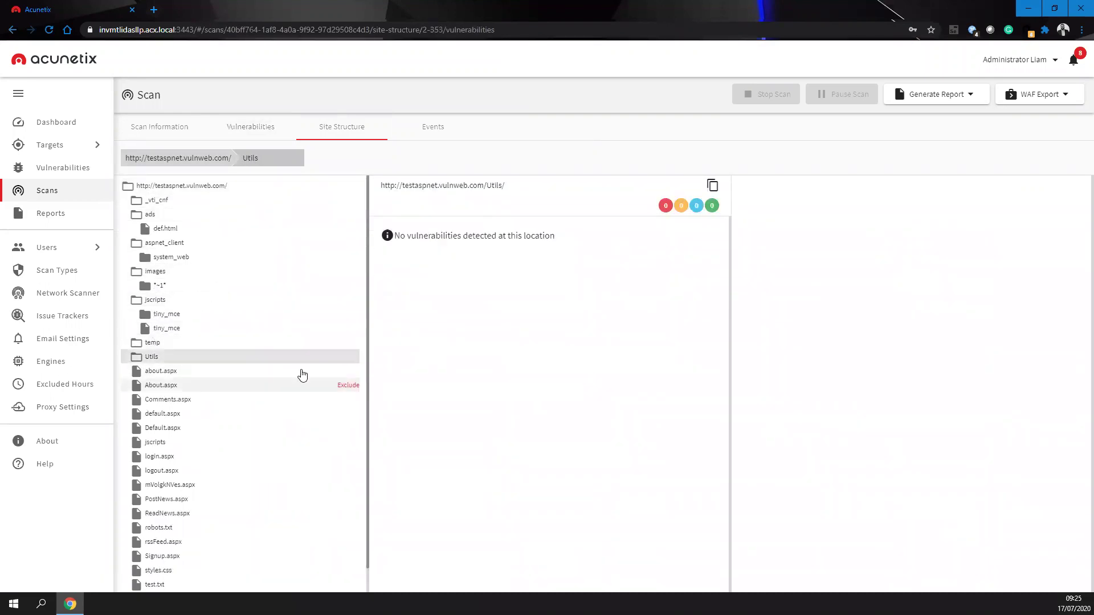
- Exclude about.aspx and About.aspx from future scans, then open the testaspnet target's settings
left_click(347, 372)
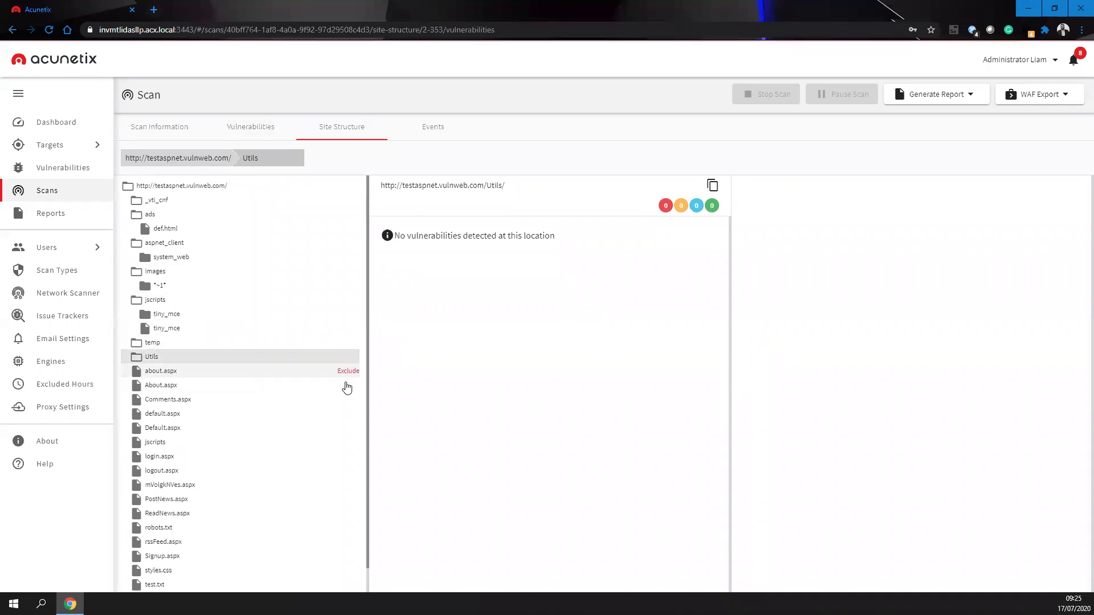
left_click(347, 315)
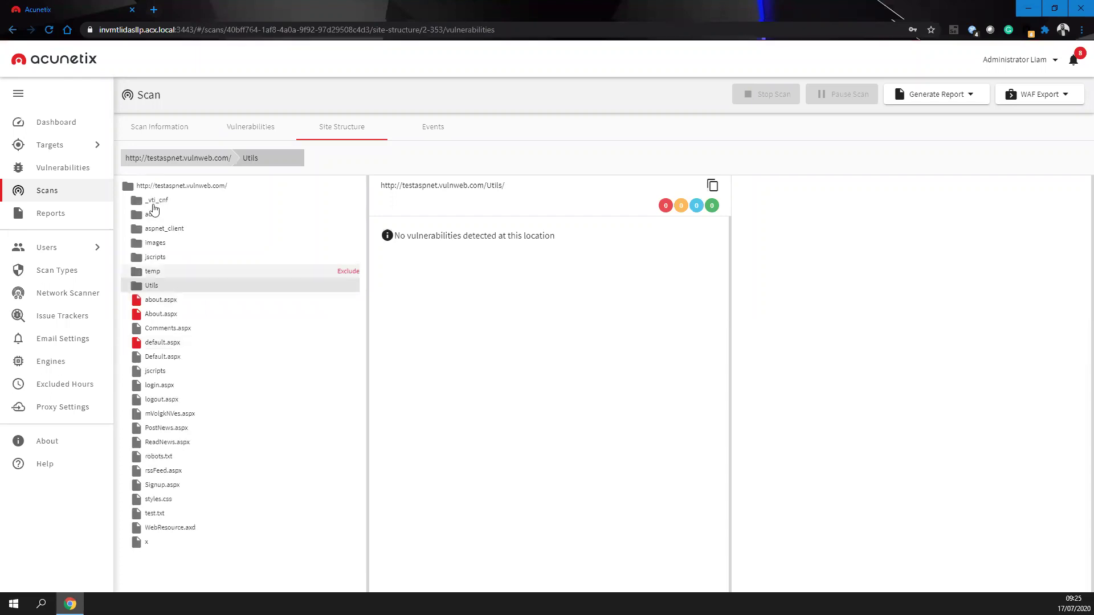
left_click(148, 125)
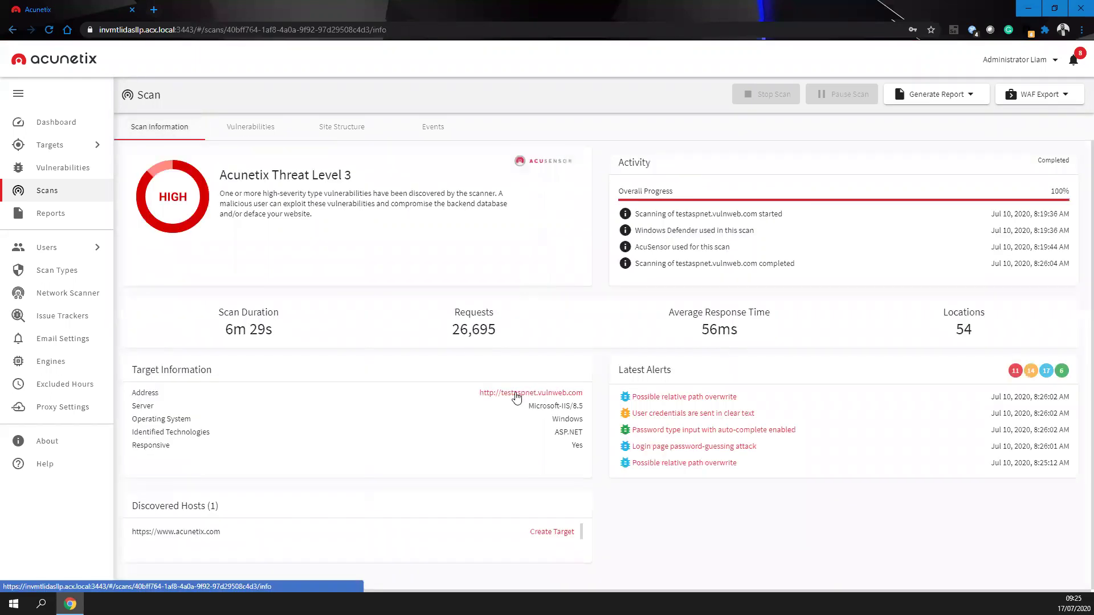
left_click(518, 393)
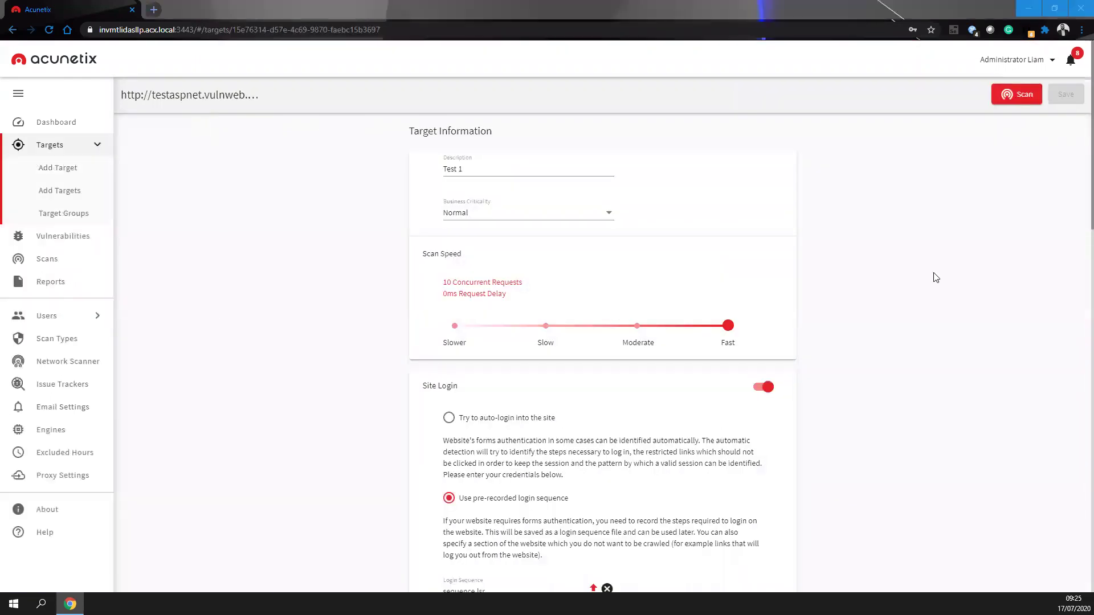
- Confirm Excluded Paths lists about.aspx, default.aspx and About.aspx, then visit Targets, Dashboard and Scans
scroll(508, 393, "down", 10)
scroll(517, 382, "down", 3)
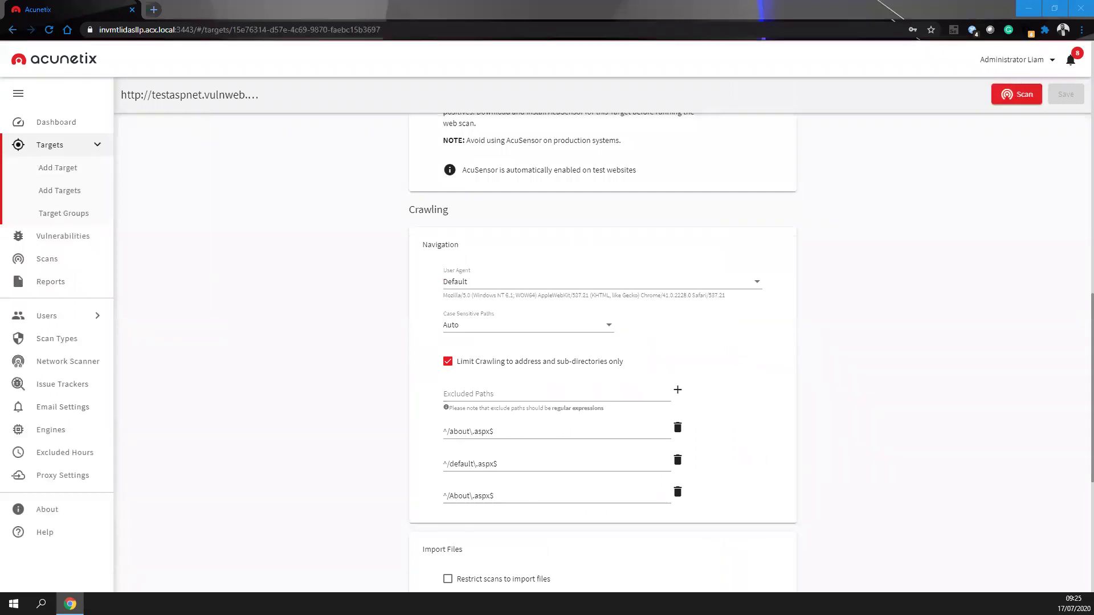
left_click(56, 148)
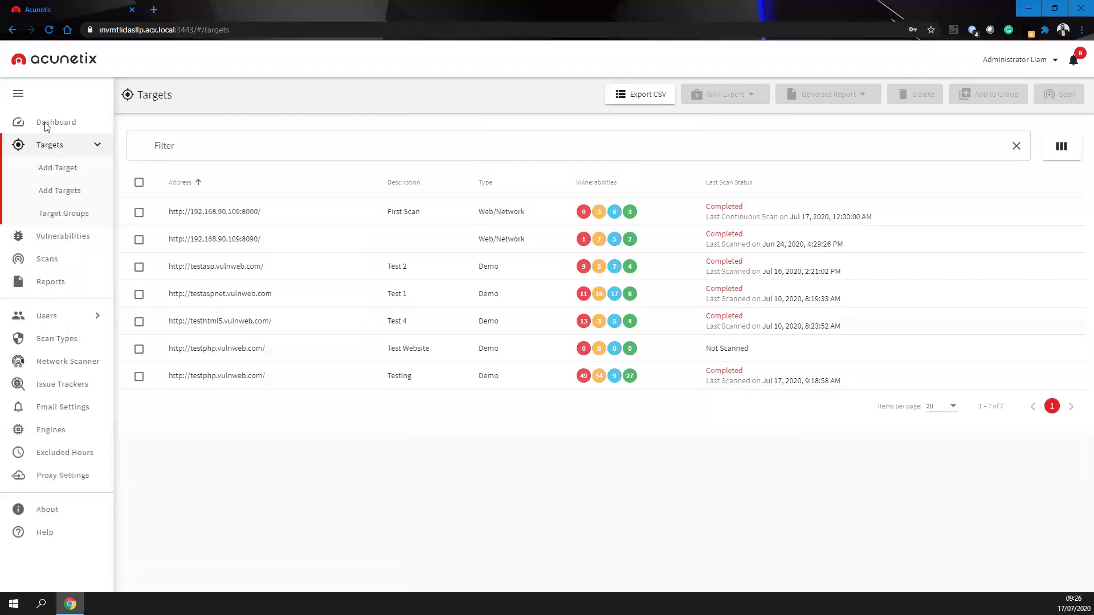
left_click(46, 125)
left_click(47, 190)
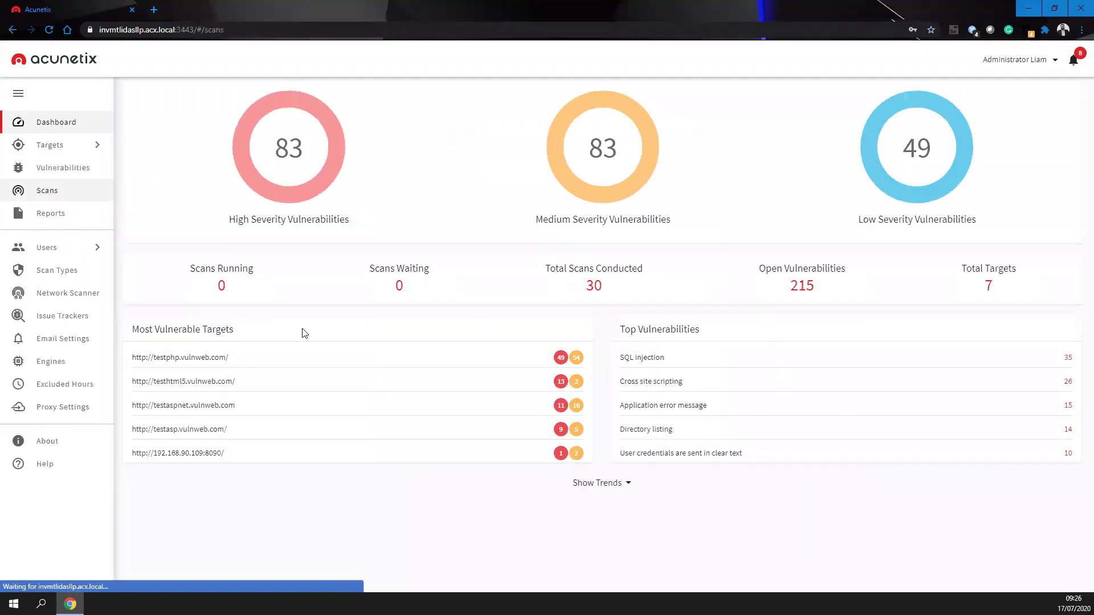
- Open the testasp.vulnweb.com scan and browse its WAF export formats and report templates
left_click(208, 320)
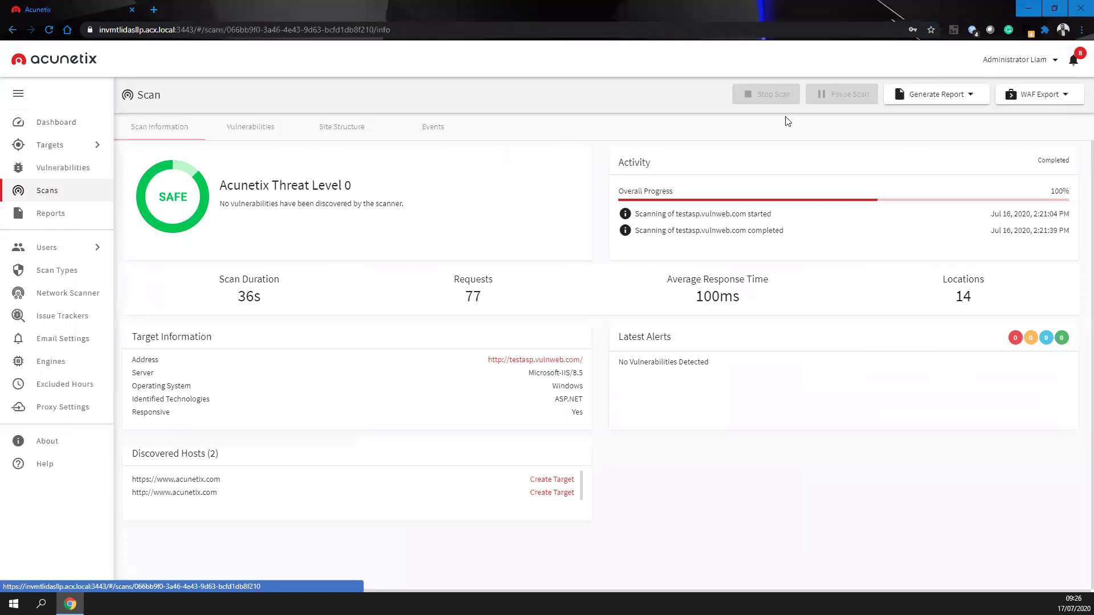
left_click(1045, 94)
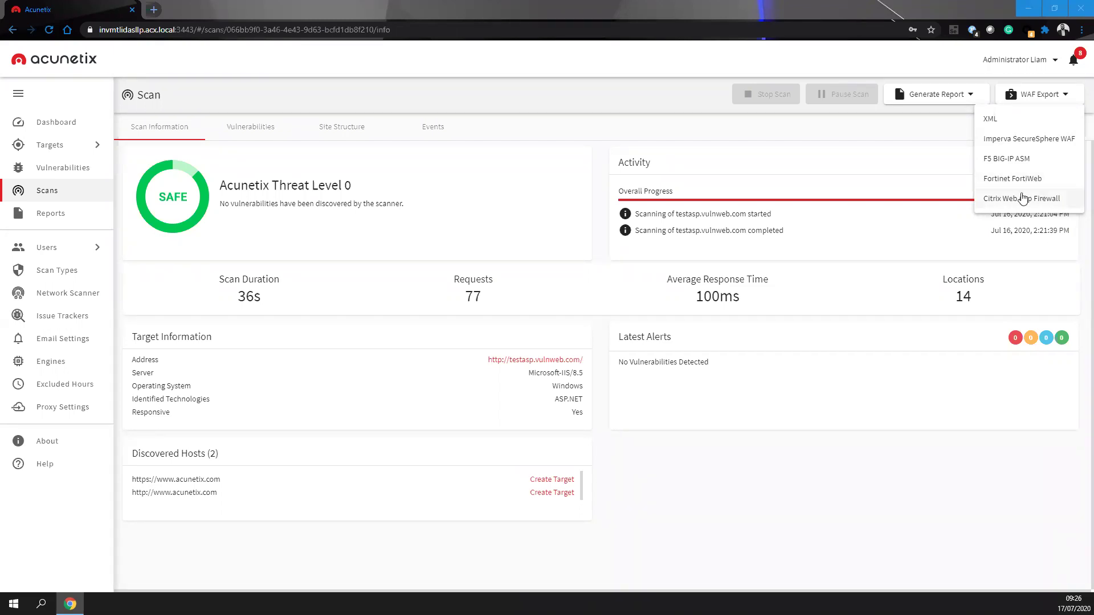
left_click(891, 203)
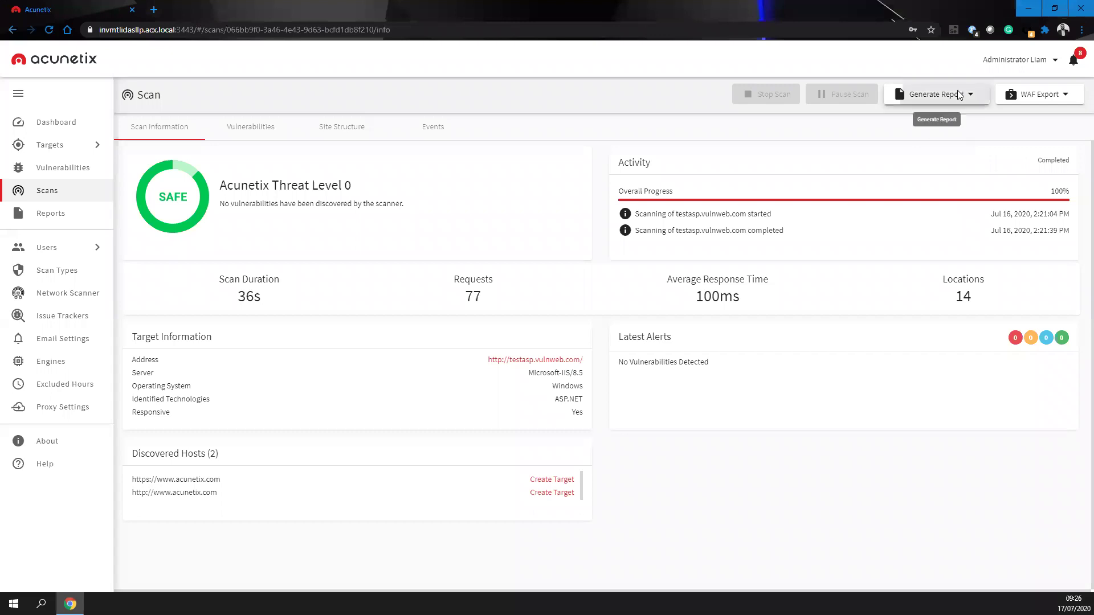
left_click(938, 95)
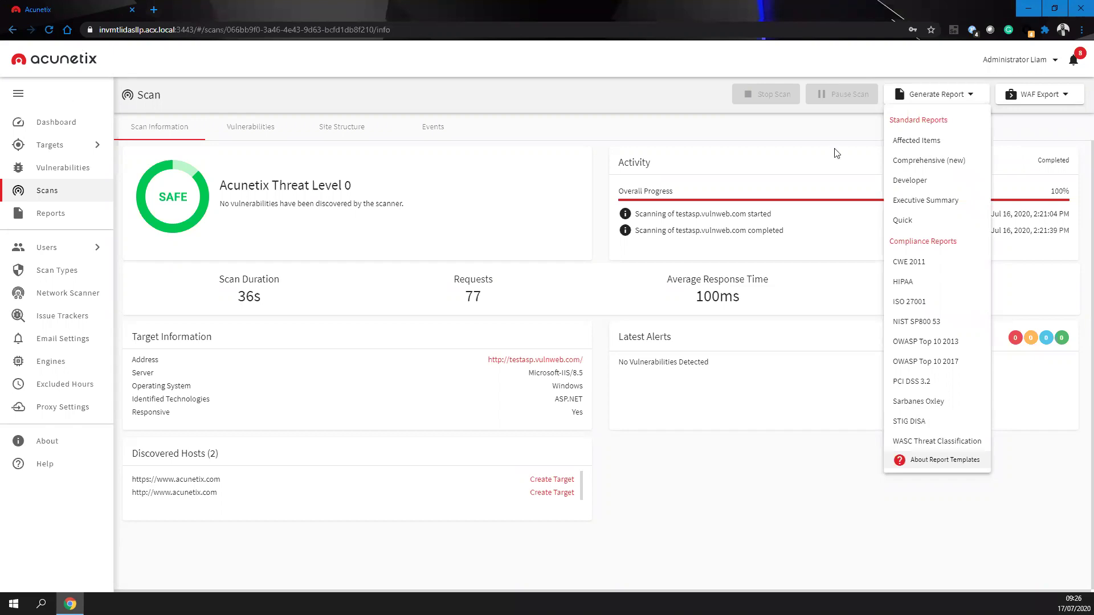
key("Escape")
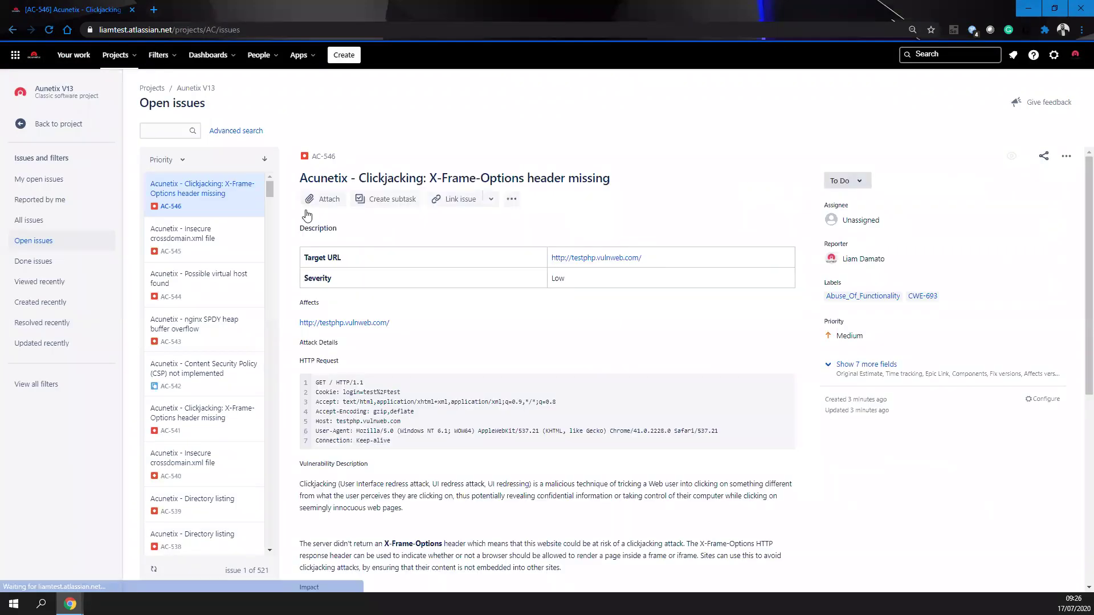
- Read the Clickjacking issue's target URL, details and remediation advice, then return to the Acunetix dashboard
left_click_drag(923, 465, 824, 396)
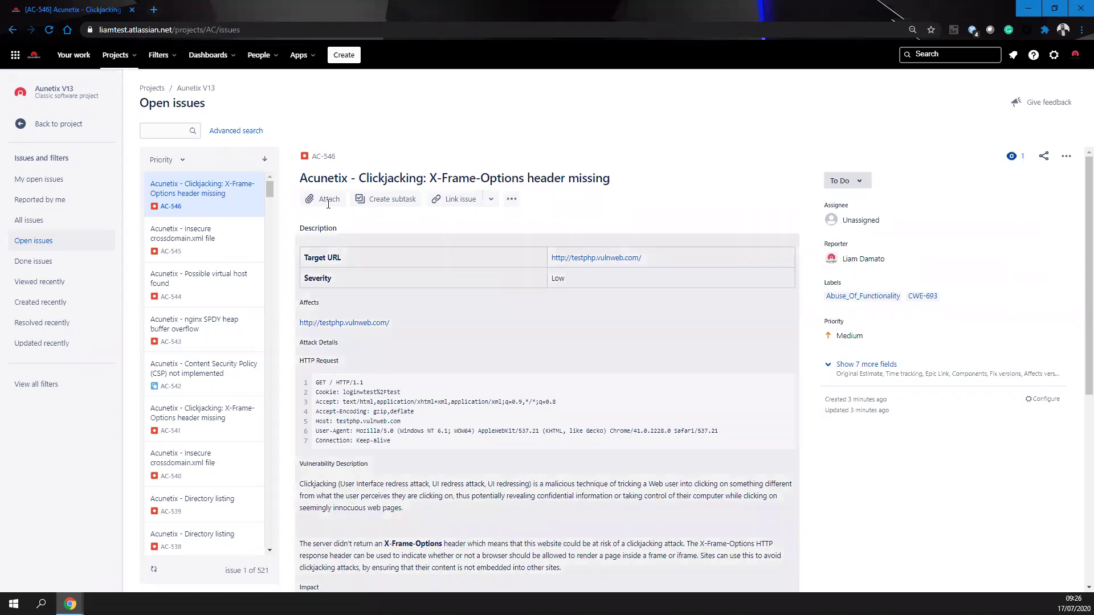
triple_click(400, 266)
left_click_drag(299, 273, 404, 309)
left_click(311, 356)
scroll(273, 360, "down", 2)
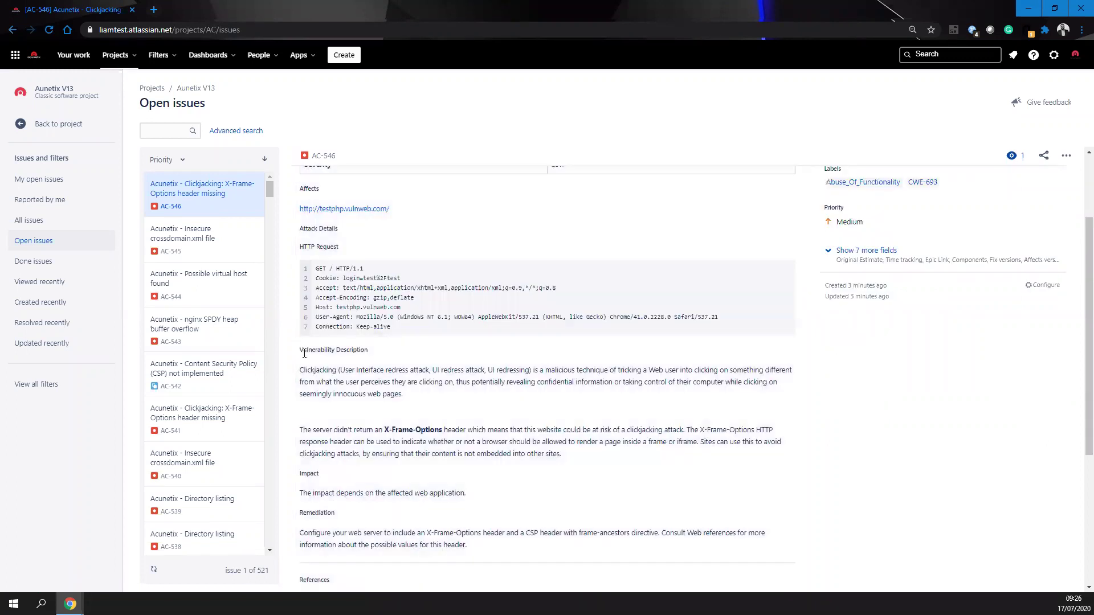
scroll(302, 353, "down", 2)
left_click_drag(300, 360, 385, 379)
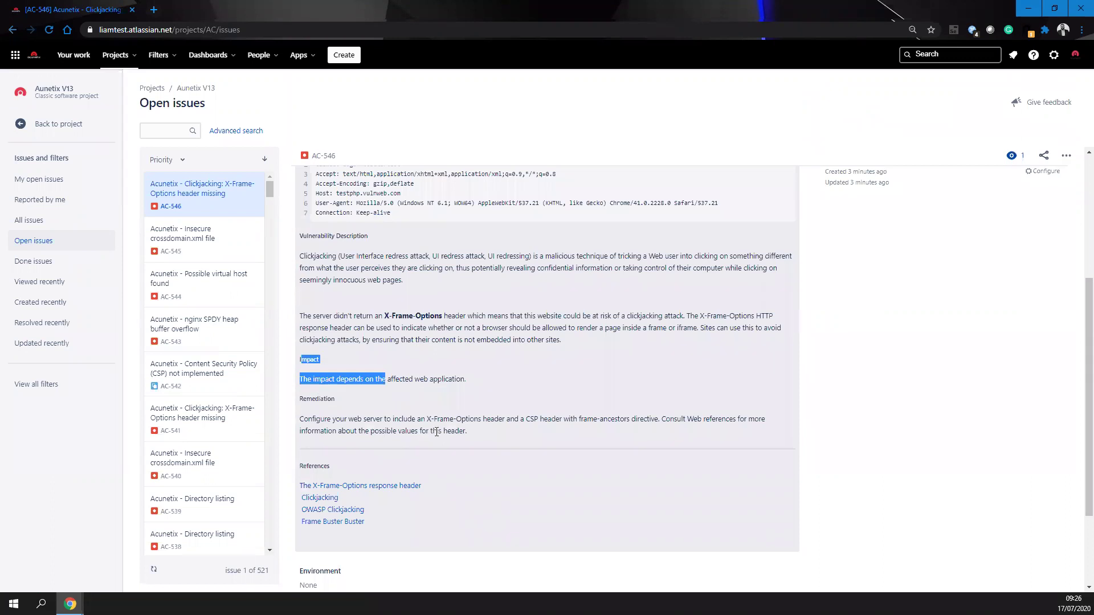
left_click_drag(318, 399, 438, 483)
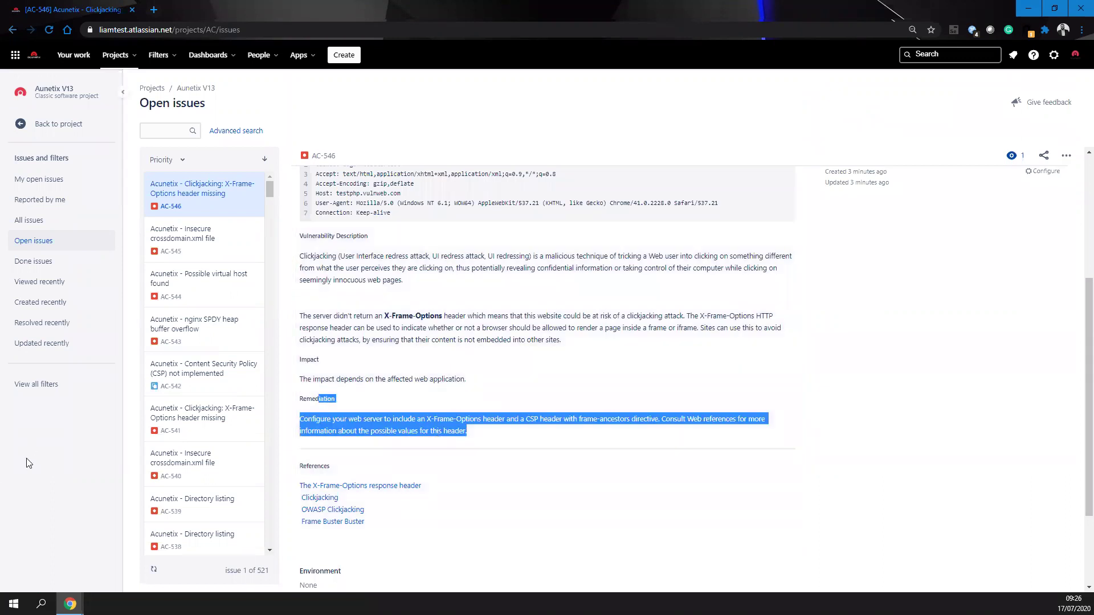
left_click(1080, 9)
left_click(76, 126)
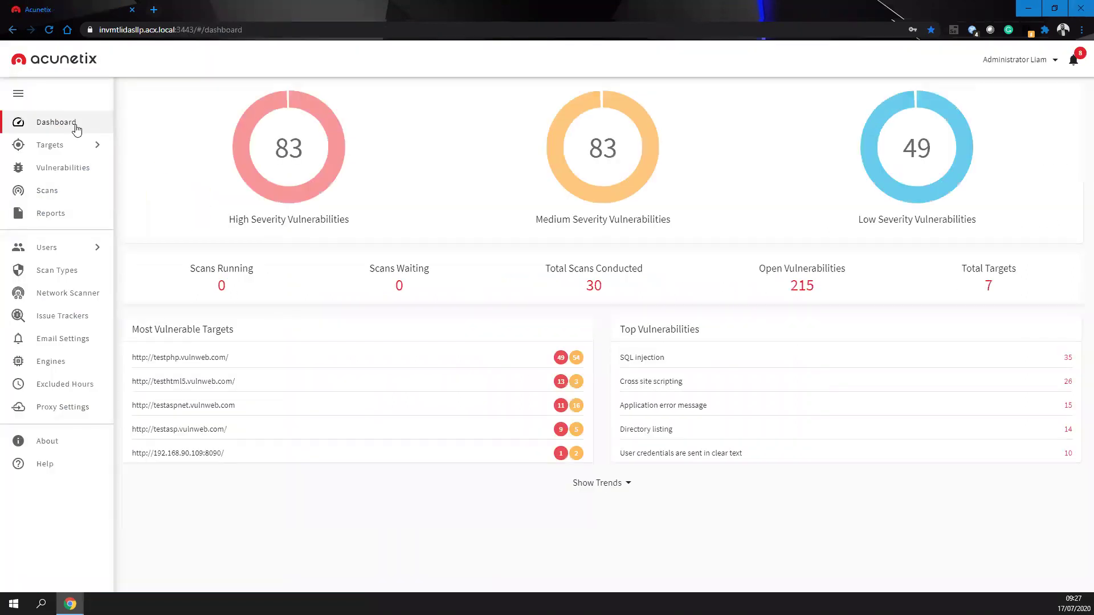